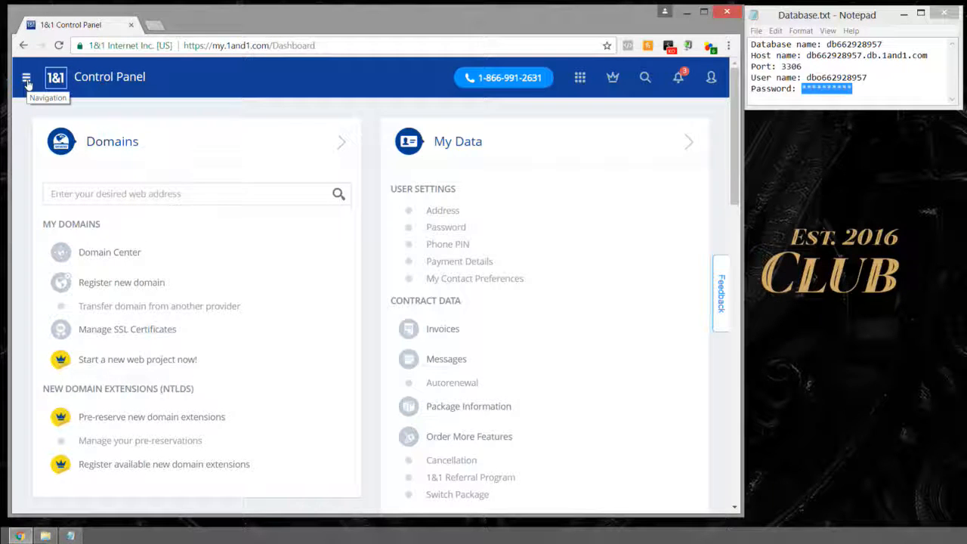
Step: Scroll the dashboard to Manage Webspace and open the Secure FTP Account management page
{"action": "left_click", "coordinate": [27, 83]}
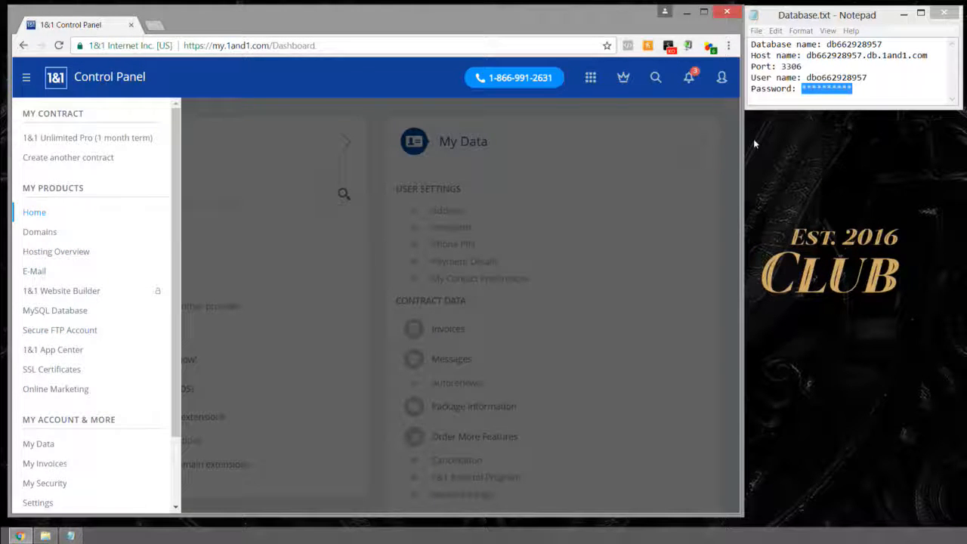
{"action": "left_click", "coordinate": [536, 188]}
{"action": "scroll", "coordinate": [534, 188], "scroll_direction": "down", "scroll_amount": 3}
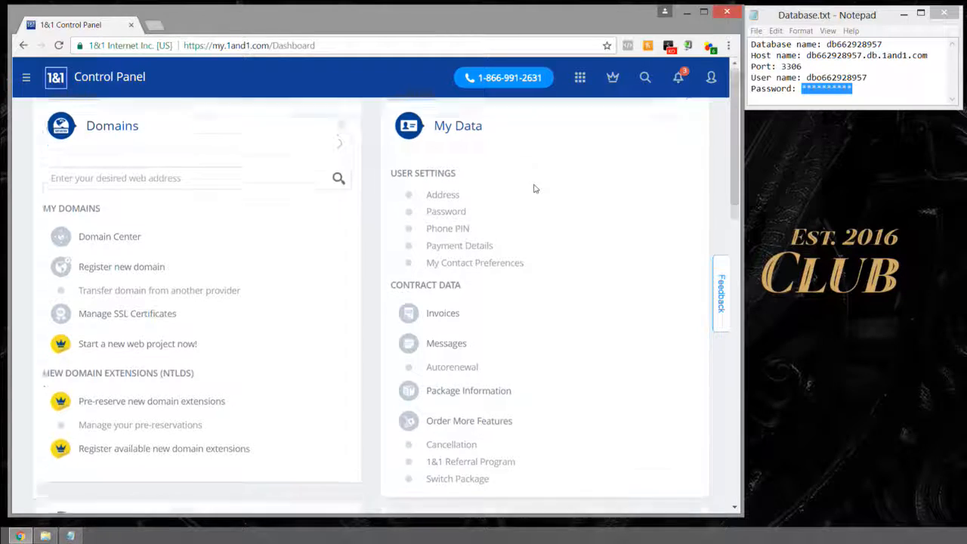
{"action": "scroll", "coordinate": [535, 188], "scroll_direction": "down", "scroll_amount": 3}
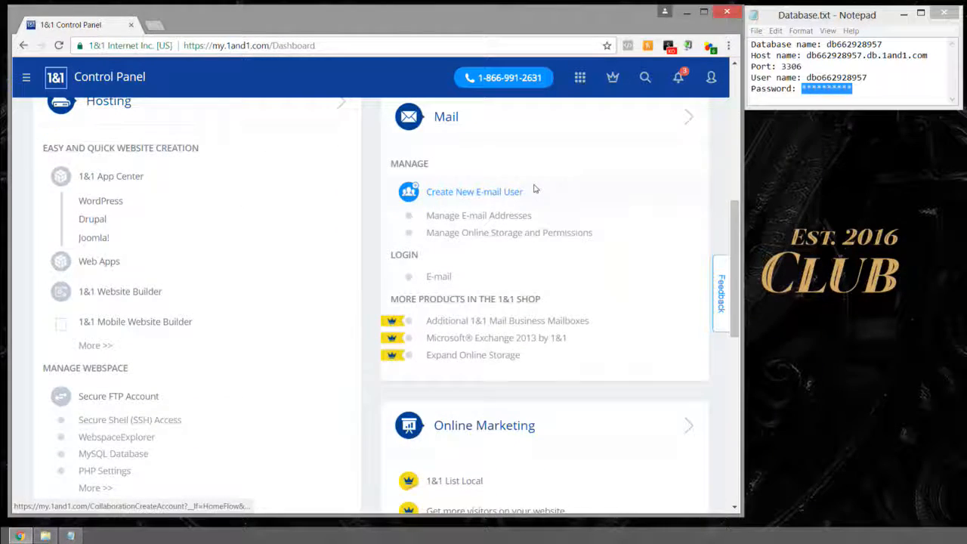
{"action": "scroll", "coordinate": [145, 174], "scroll_direction": "up", "scroll_amount": 1}
{"action": "scroll", "coordinate": [144, 173], "scroll_direction": "down", "scroll_amount": 3}
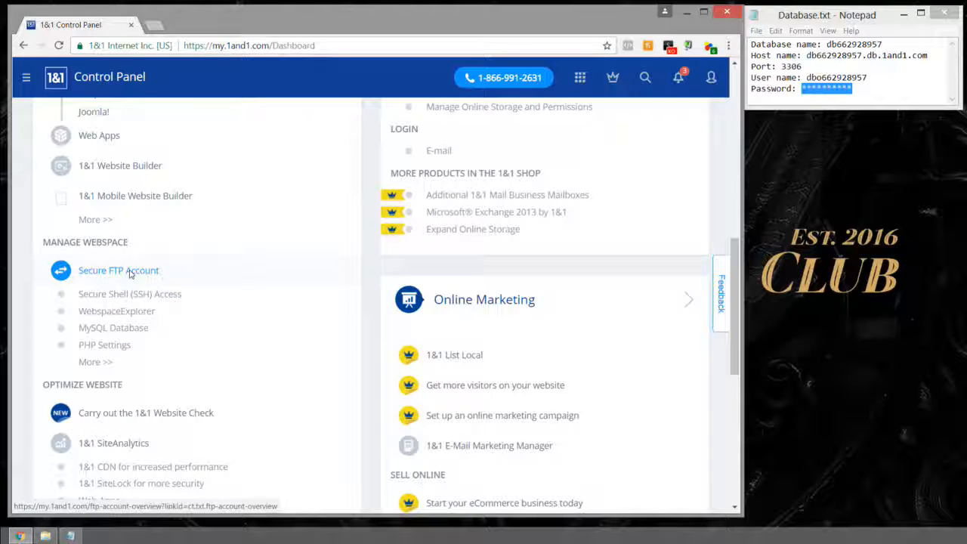
{"action": "left_click", "coordinate": [129, 272]}
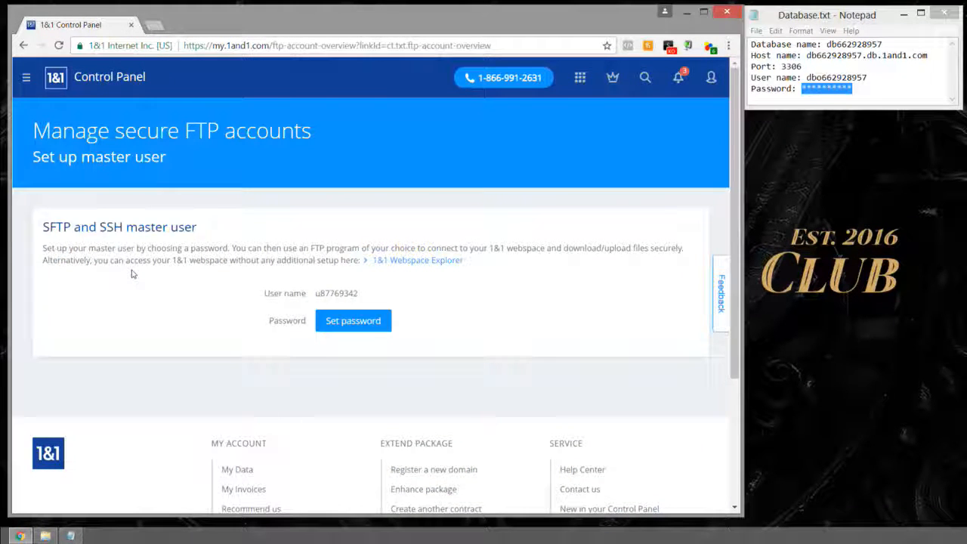
Step: Enter a strong password for the SFTP and SSH master user and save it
{"action": "scroll", "coordinate": [131, 275], "scroll_direction": "down", "scroll_amount": 3}
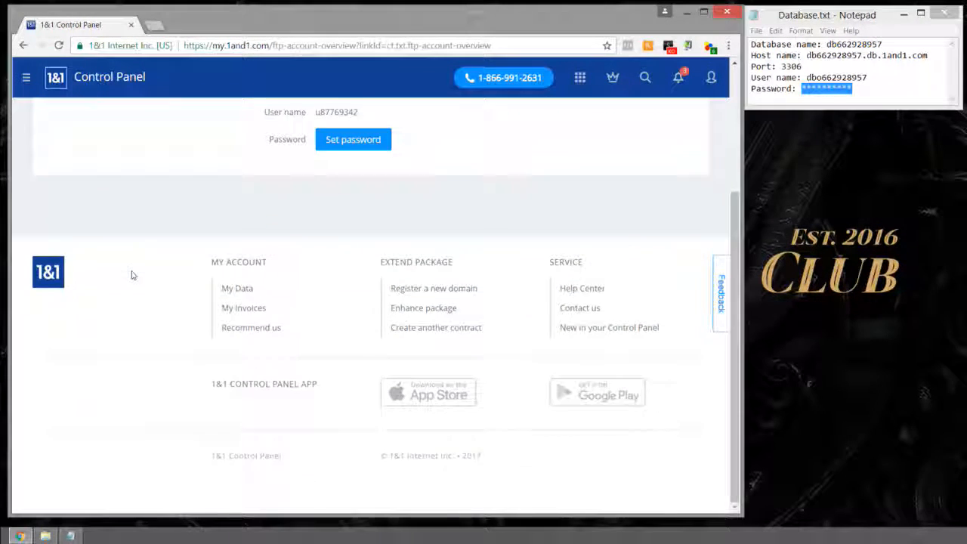
{"action": "scroll", "coordinate": [131, 275], "scroll_direction": "up", "scroll_amount": 2}
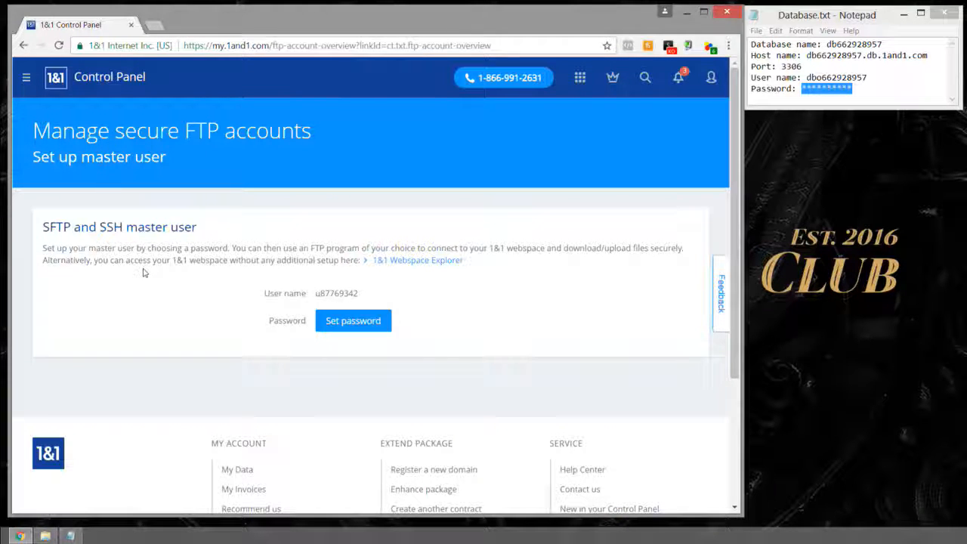
{"action": "left_click", "coordinate": [350, 325]}
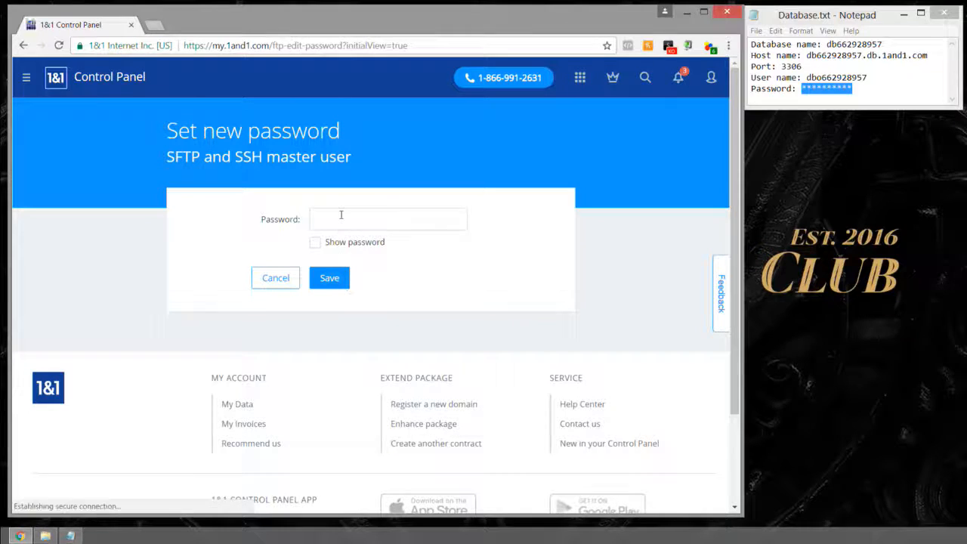
{"action": "left_click", "coordinate": [341, 216]}
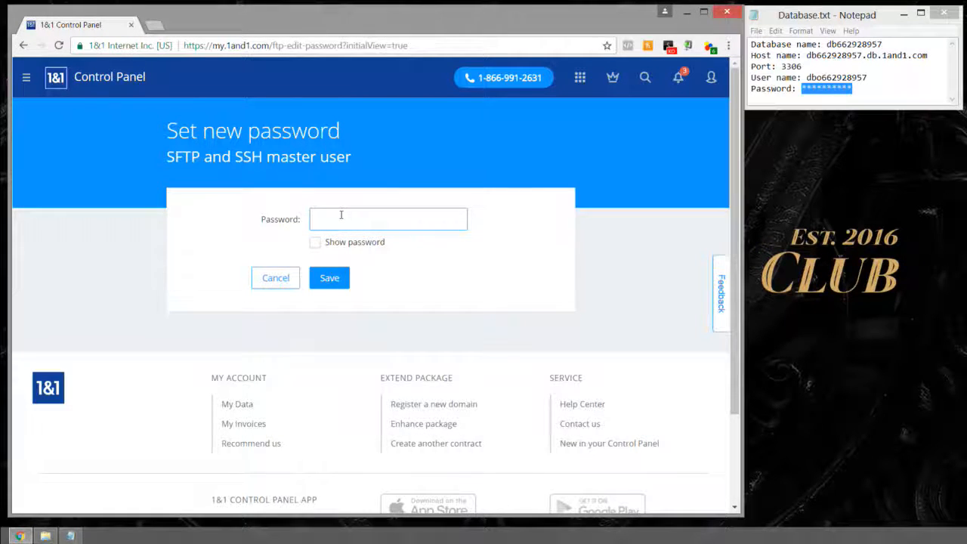
{"action": "type", "text": "*********"}
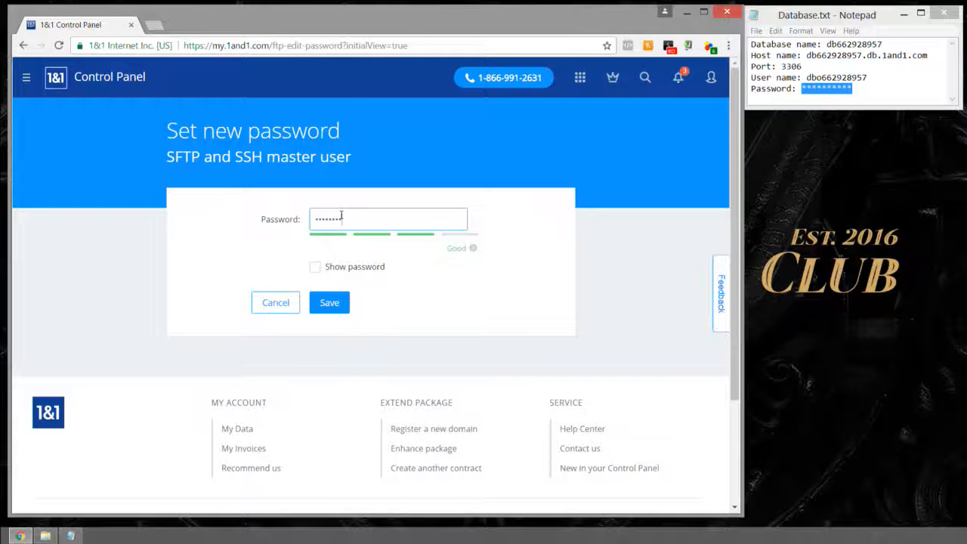
{"action": "type", "text": "*"}
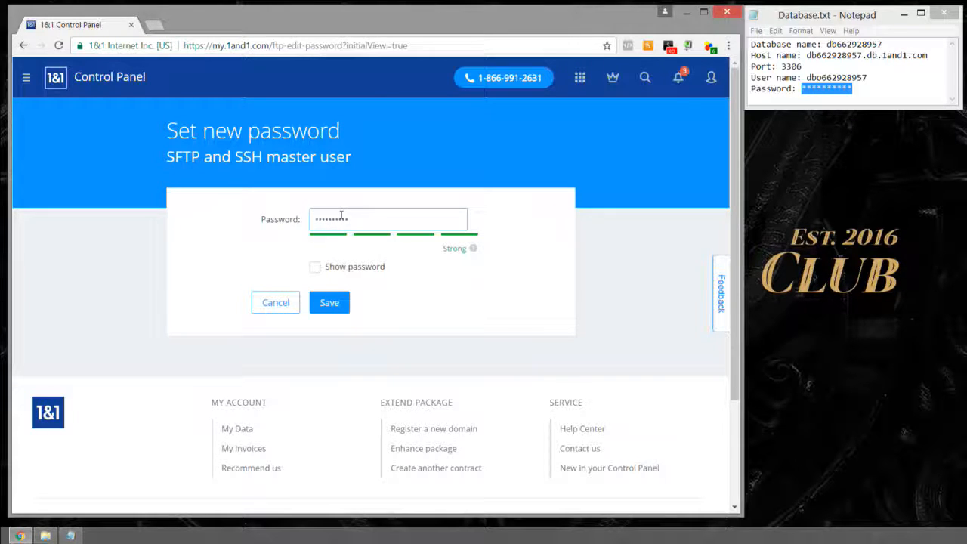
{"action": "left_click", "coordinate": [326, 305]}
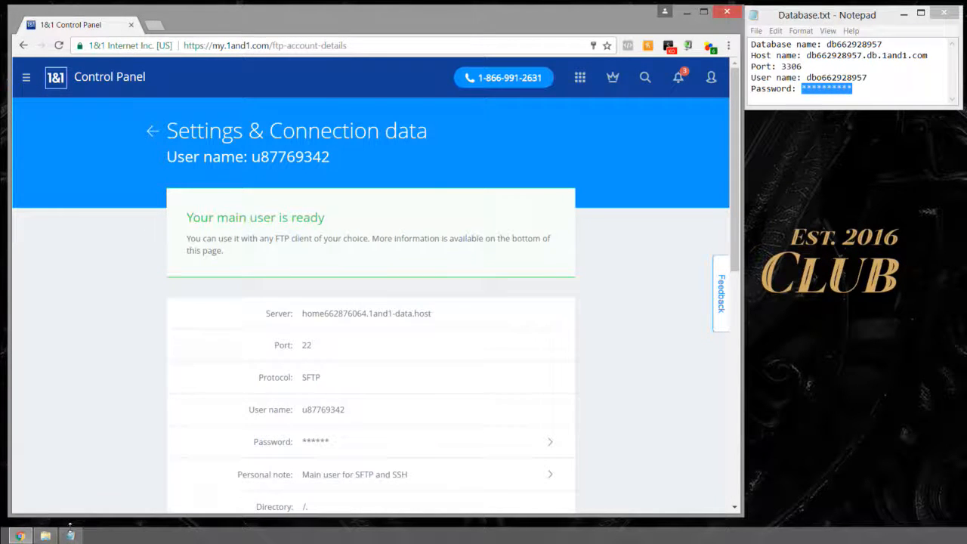
Step: Open FTP.txt from the Passwords folder in Notepad and place it beside the connection data page
{"action": "left_click", "coordinate": [46, 536]}
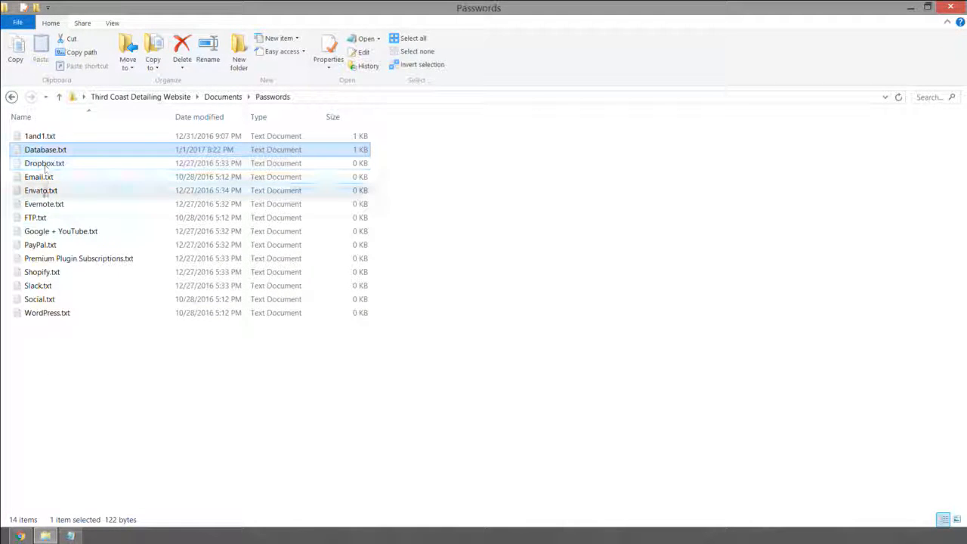
{"action": "double_click", "coordinate": [35, 218]}
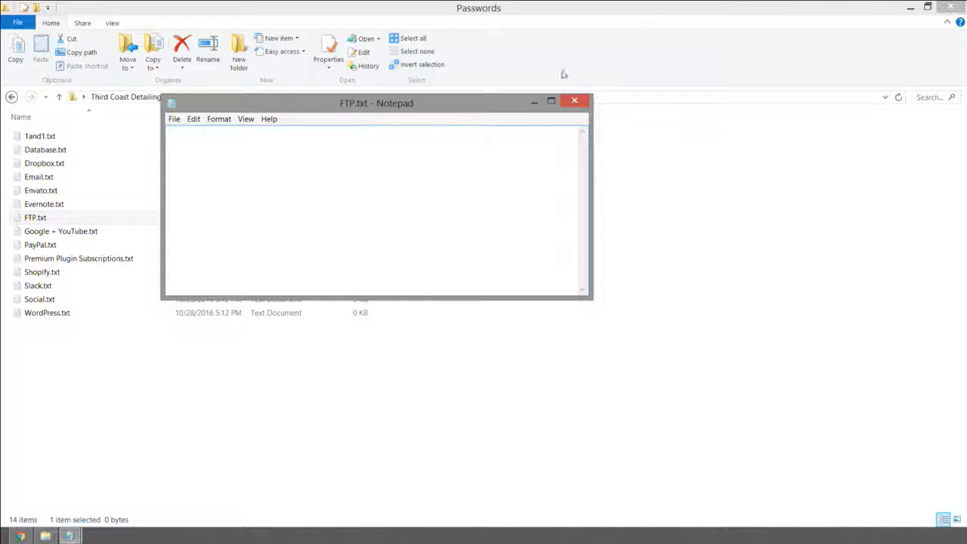
{"action": "left_click", "coordinate": [911, 7]}
{"action": "left_click_drag", "start_coordinate": [485, 111], "coordinate": [856, 130]}
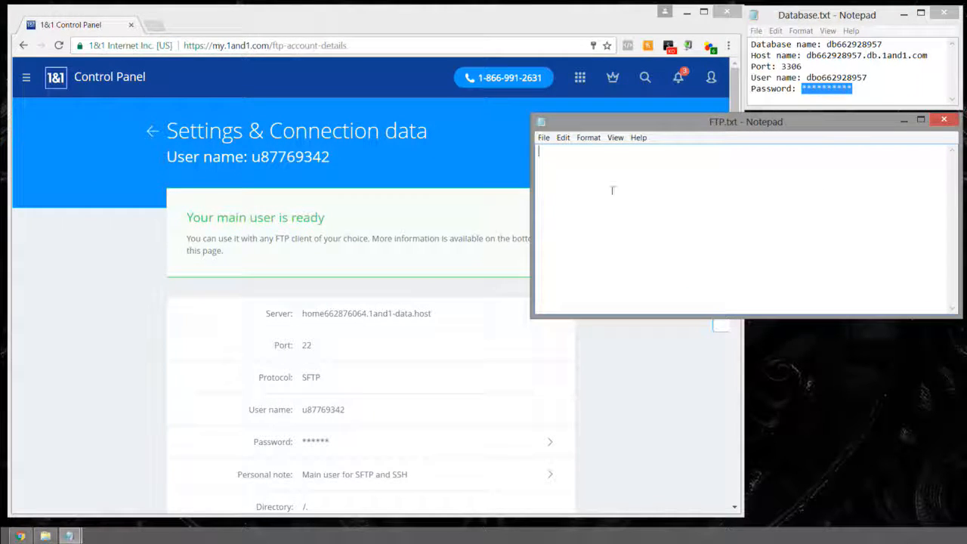
Step: Select the connection data rows from Server through Directory (port 22, SFTP, directory /)
{"action": "left_click", "coordinate": [414, 297]}
{"action": "scroll", "coordinate": [412, 296], "scroll_direction": "down", "scroll_amount": 3}
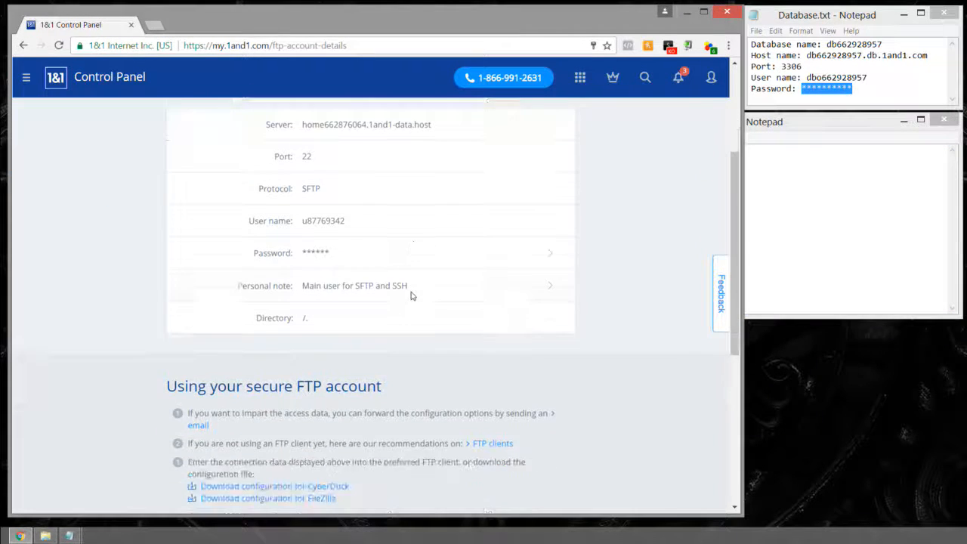
{"action": "scroll", "coordinate": [412, 296], "scroll_direction": "up", "scroll_amount": 3}
{"action": "scroll", "coordinate": [518, 278], "scroll_direction": "down", "scroll_amount": 2}
{"action": "scroll", "coordinate": [518, 278], "scroll_direction": "up", "scroll_amount": 2}
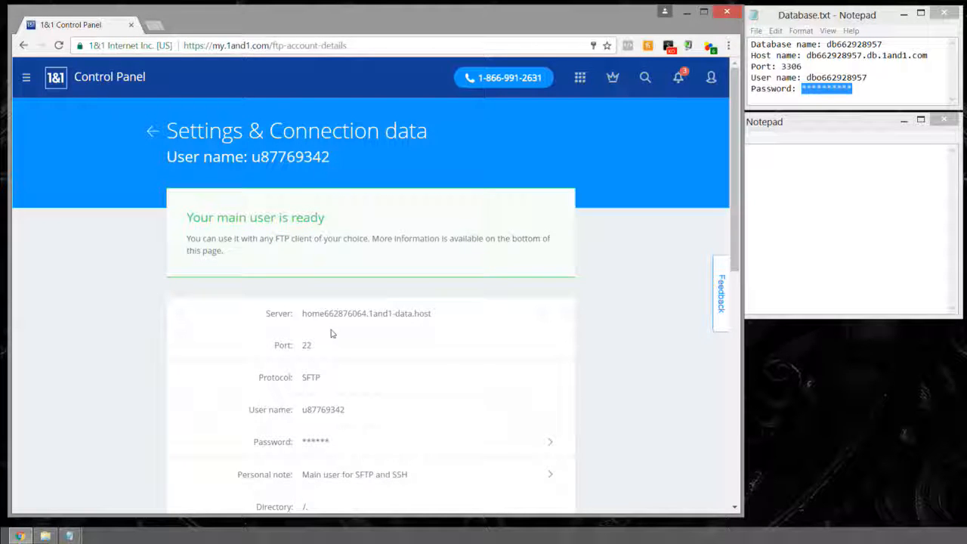
{"action": "left_click_drag", "start_coordinate": [265, 316], "coordinate": [304, 385]}
{"action": "scroll", "coordinate": [356, 368], "scroll_direction": "down", "scroll_amount": 1}
{"action": "scroll", "coordinate": [350, 287], "scroll_direction": "down", "scroll_amount": 1}
Step: Copy the connection details into FTP.txt and join the server and port 22 onto their labels
{"action": "right_click", "coordinate": [306, 384]}
{"action": "left_click", "coordinate": [333, 391]}
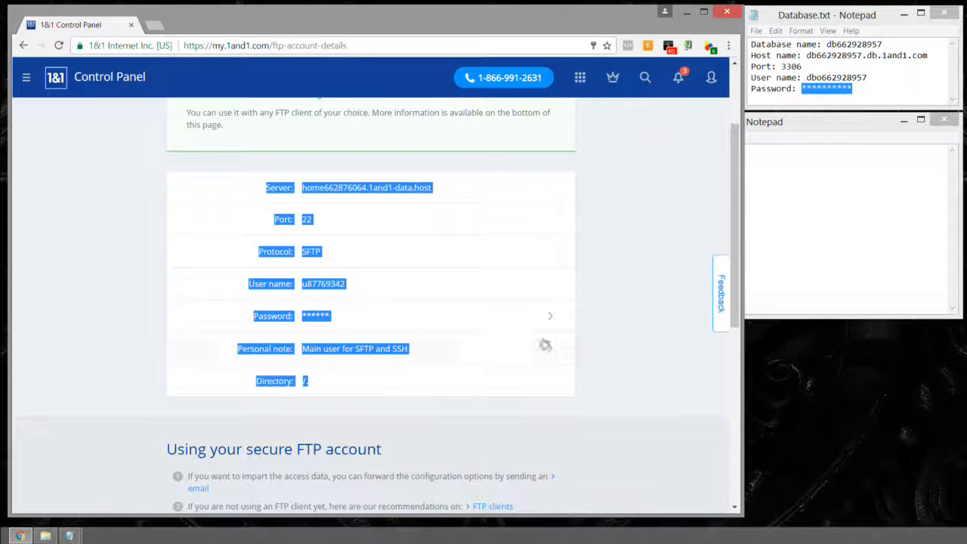
{"action": "key", "text": "ctrl+v"}
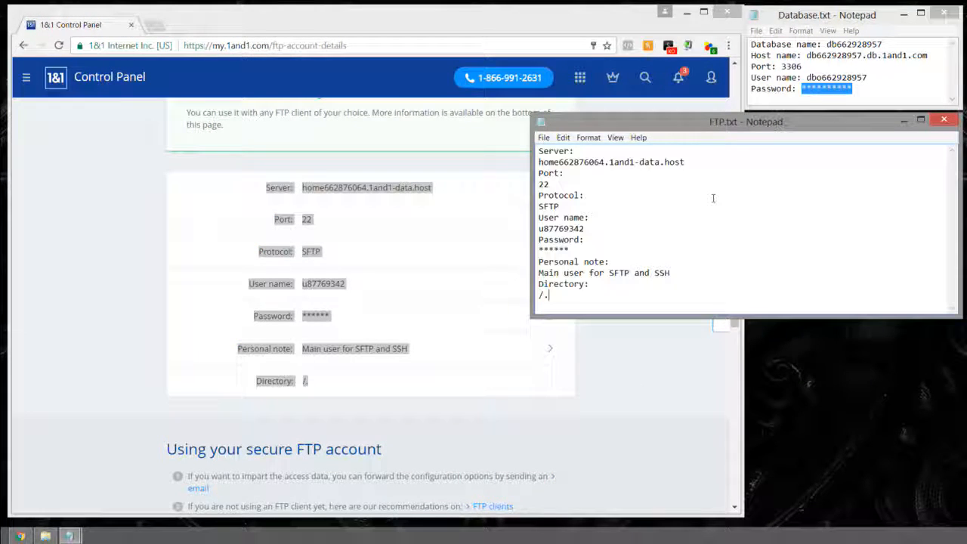
{"action": "left_click", "coordinate": [539, 161]}
{"action": "key", "text": "BackSpace"}
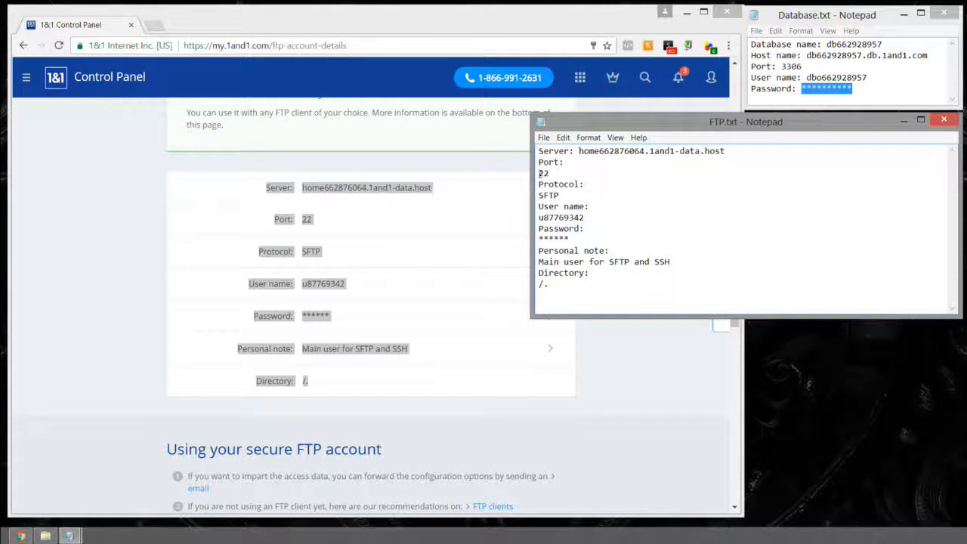
{"action": "left_click", "coordinate": [539, 173]}
{"action": "key", "text": "BackSpace"}
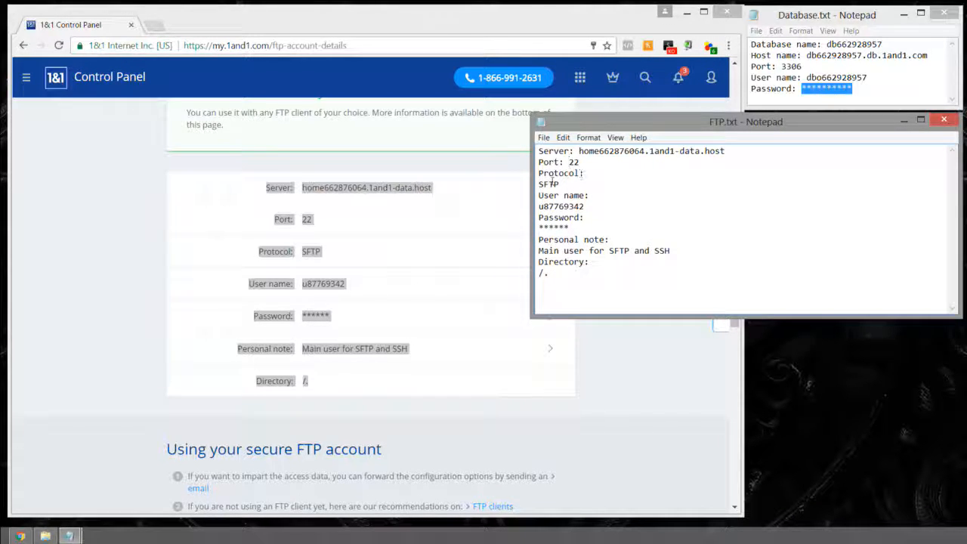
Step: Join the SFTP protocol, user name, masked password and personal note values onto their label lines
{"action": "left_click", "coordinate": [539, 184]}
{"action": "key", "text": "BackSpace"}
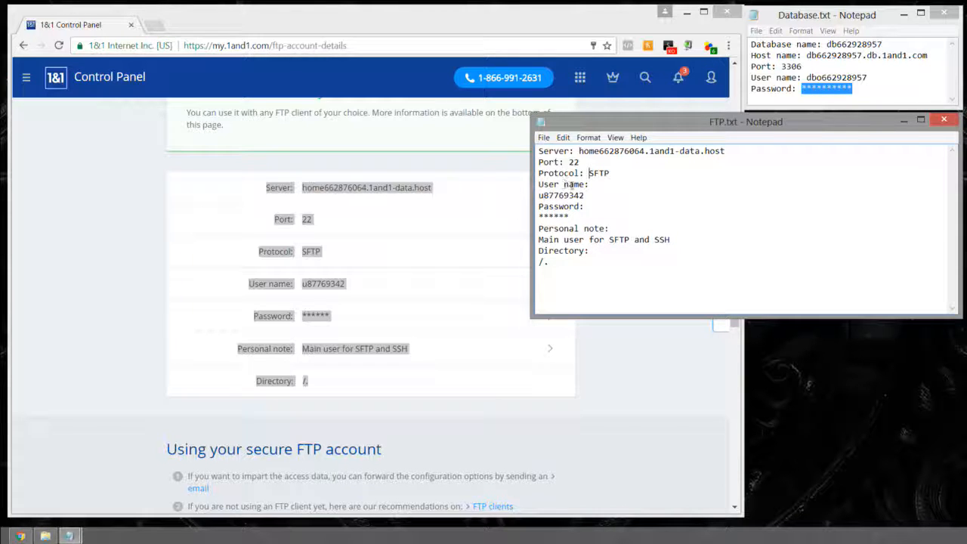
{"action": "left_click", "coordinate": [540, 195]}
{"action": "key", "text": "BackSpace"}
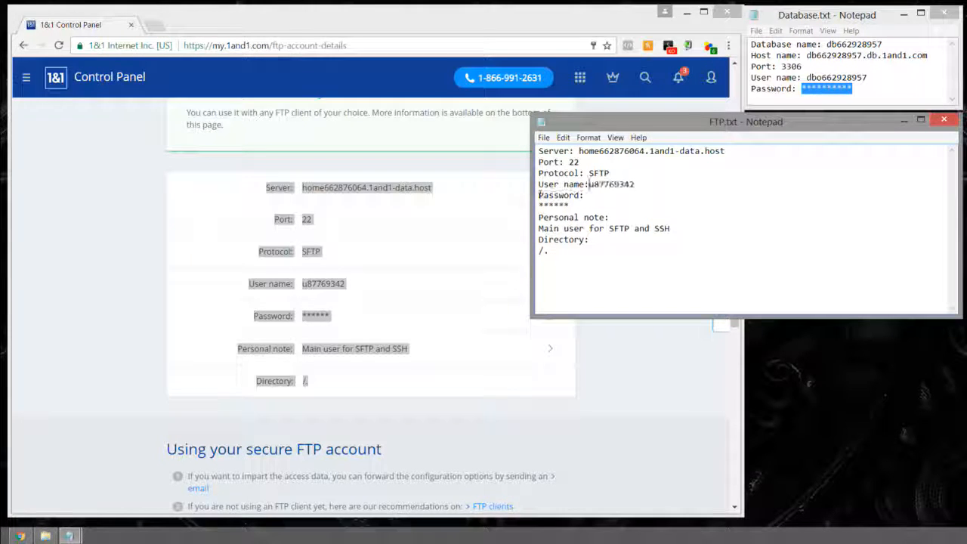
{"action": "left_click", "coordinate": [539, 205]}
{"action": "key", "text": "BackSpace"}
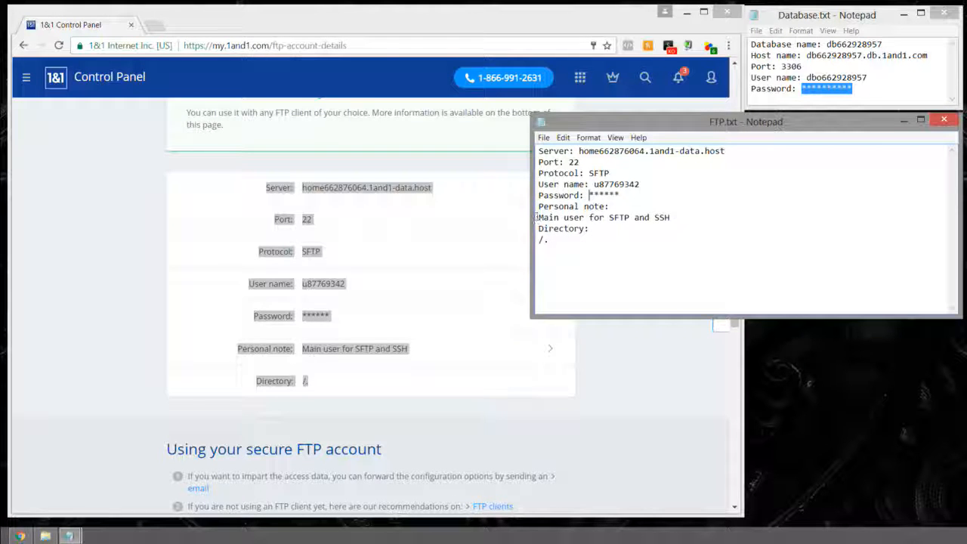
{"action": "left_click", "coordinate": [538, 217]}
{"action": "key", "text": "BackSpace"}
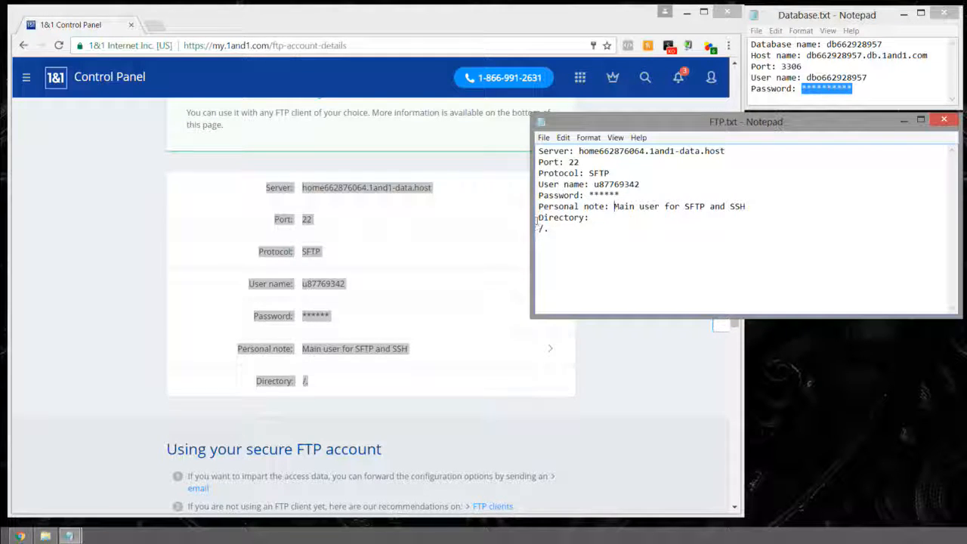
Step: Add a row of dashes as a separator below the Directory entry
{"action": "left_click", "coordinate": [656, 219]}
{"action": "key", "text": "Return"}
{"action": "key", "text": "Return"}
{"action": "type", "text": "-----------------------------------"}
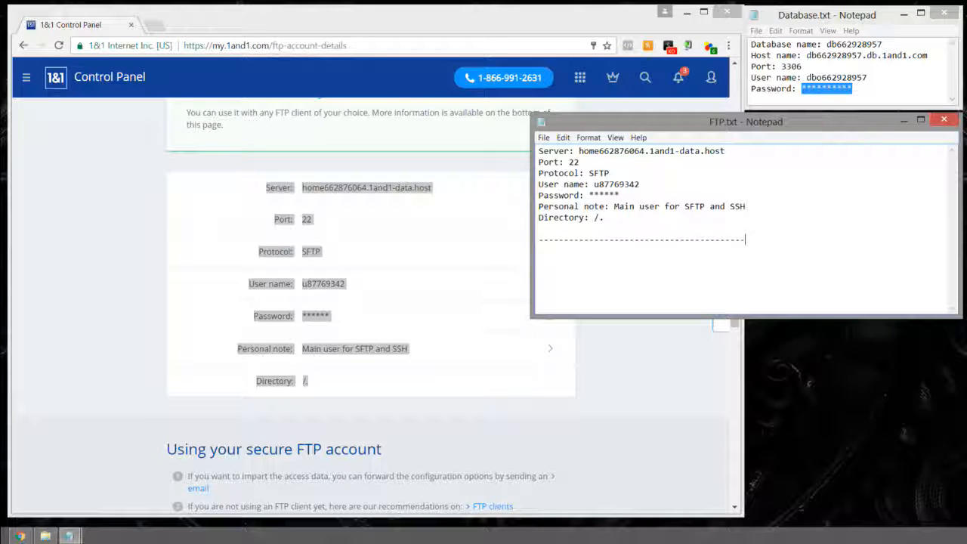
{"action": "key", "text": "Return"}
{"action": "key", "text": "Return"}
Step: Return to the secure FTP accounts overview and open a blank Create new secure FTP account form
{"action": "left_click", "coordinate": [638, 328]}
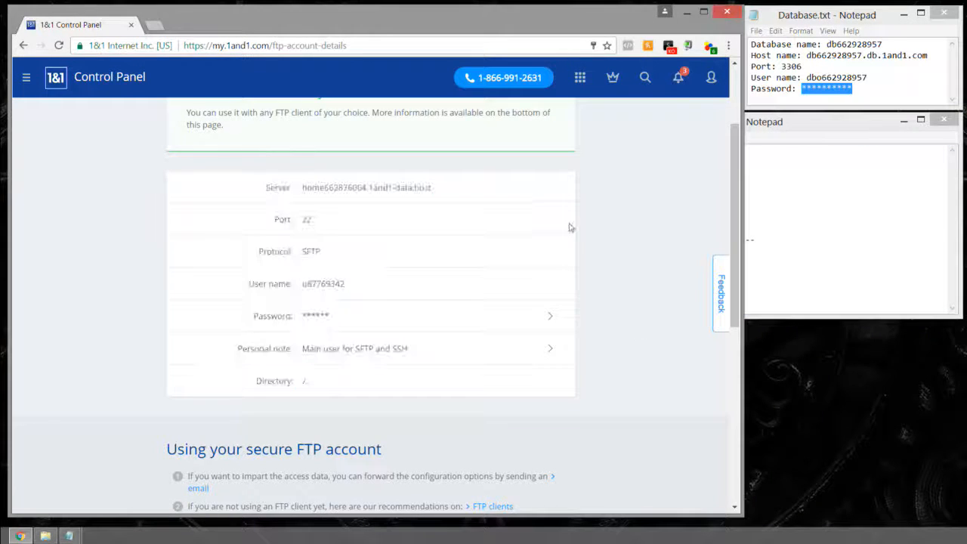
{"action": "scroll", "coordinate": [589, 236], "scroll_direction": "down", "scroll_amount": 2}
{"action": "scroll", "coordinate": [589, 236], "scroll_direction": "down", "scroll_amount": 3}
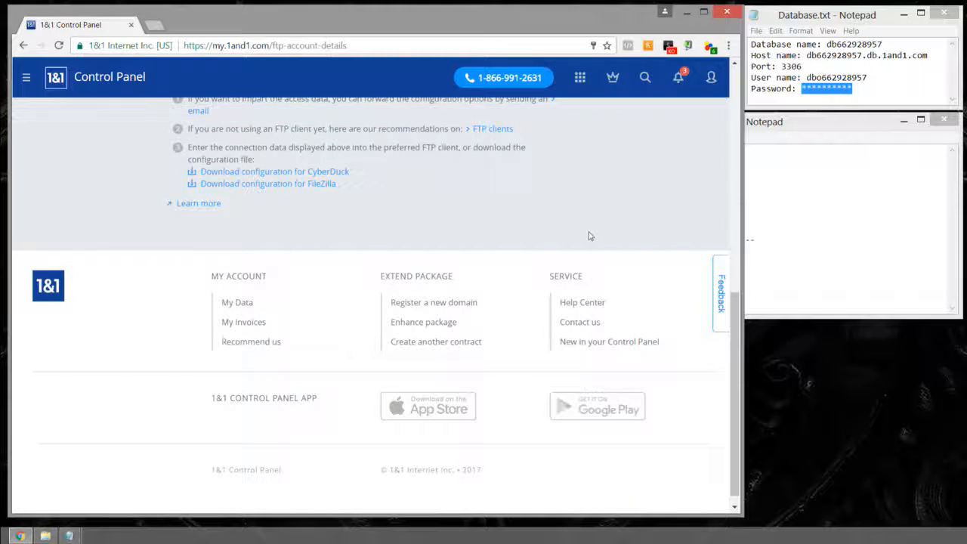
{"action": "scroll", "coordinate": [581, 223], "scroll_direction": "up", "scroll_amount": 3}
{"action": "scroll", "coordinate": [580, 222], "scroll_direction": "up", "scroll_amount": 5}
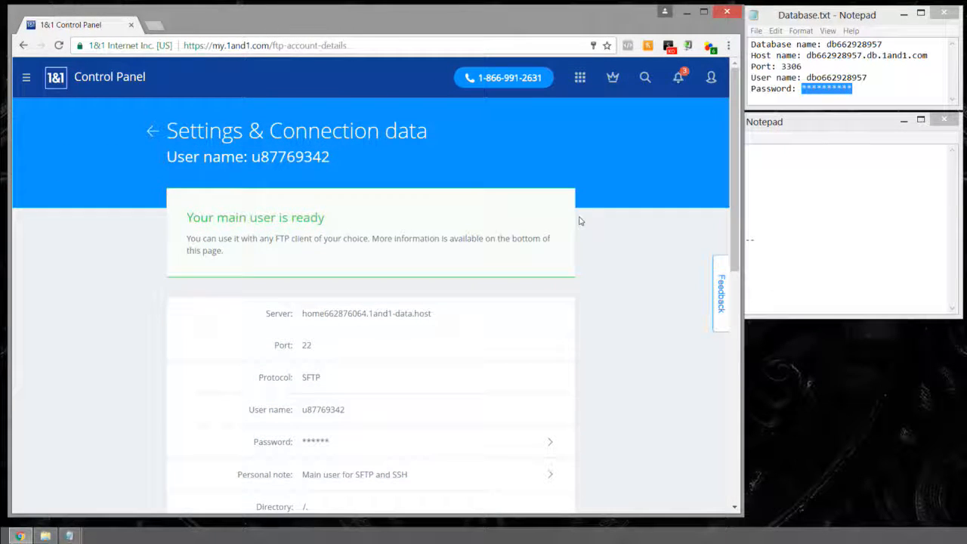
{"action": "left_click", "coordinate": [152, 131]}
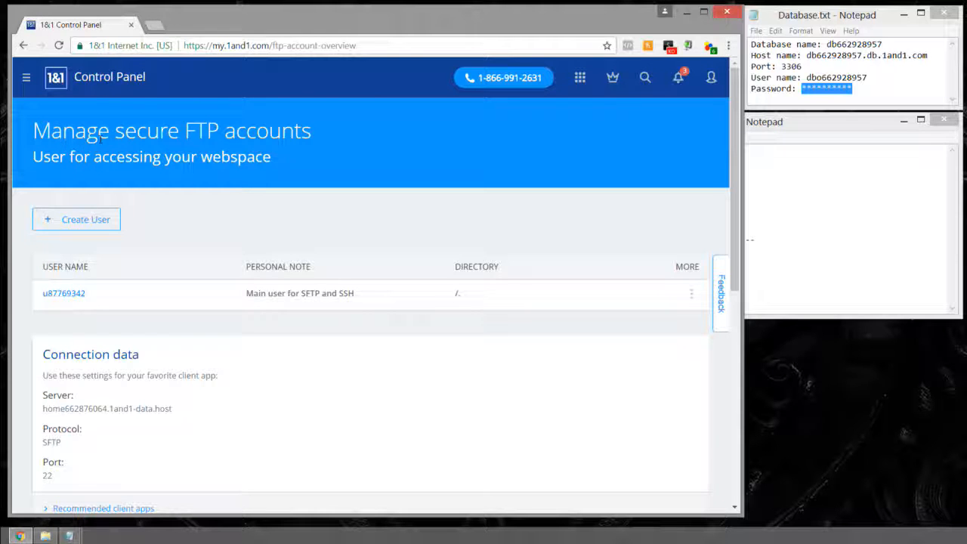
{"action": "left_click", "coordinate": [76, 222]}
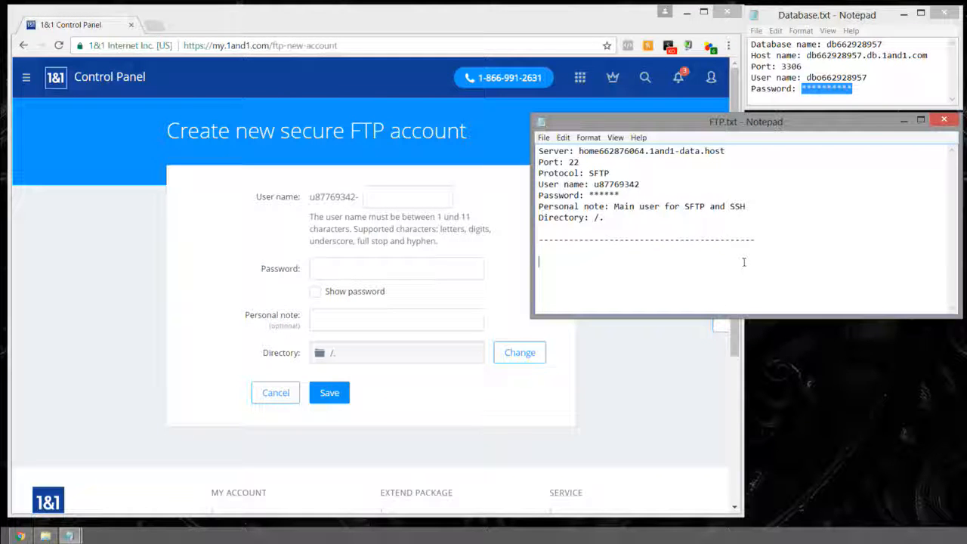
{"action": "left_click", "coordinate": [415, 199]}
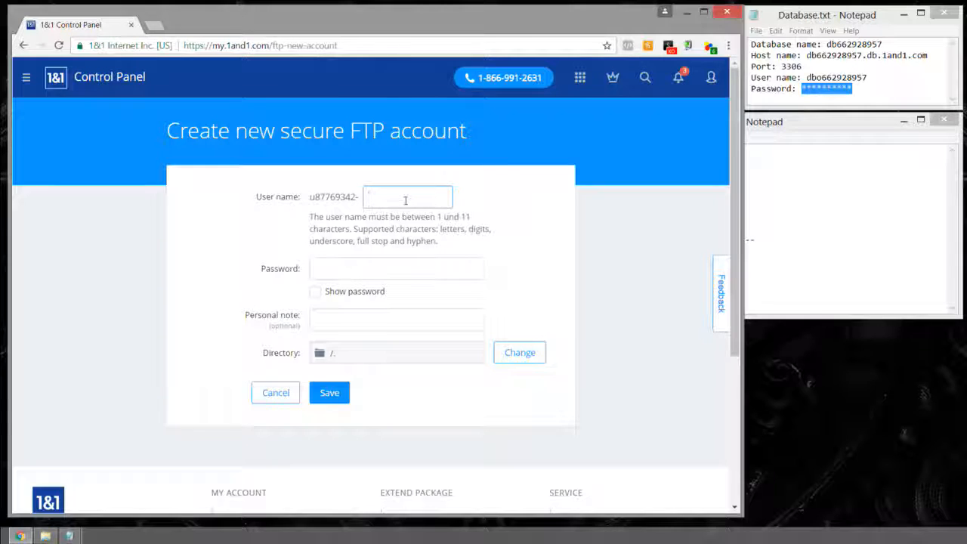
Step: Enter the new account's user name, password and note 'Access to THird Coast', then open the directory chooser
{"action": "type", "text": "ry"}
{"action": "key", "text": "Tab"}
{"action": "type", "text": "••••••••"}
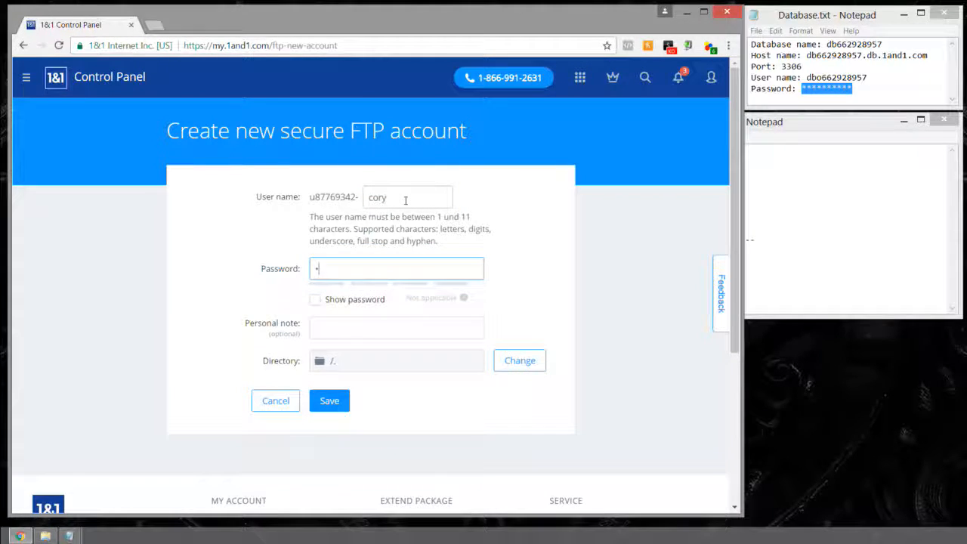
{"action": "type", "text": "••"}
{"action": "key", "text": "Tab"}
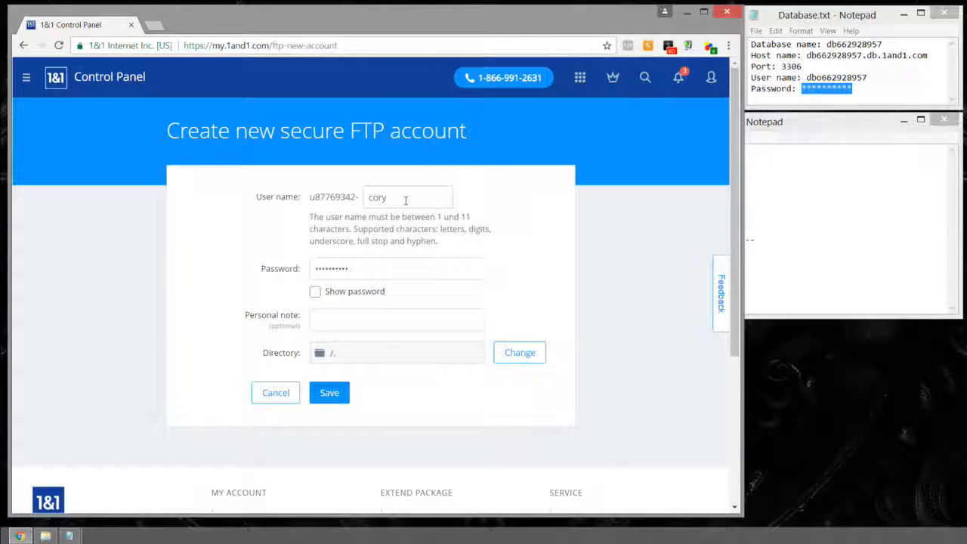
{"action": "key", "text": "Tab"}
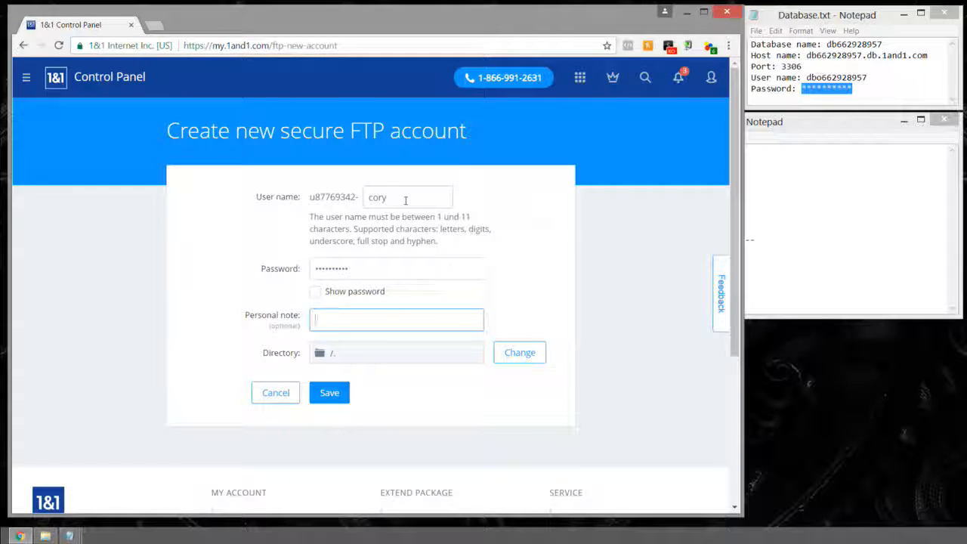
{"action": "type", "text": "Ac"}
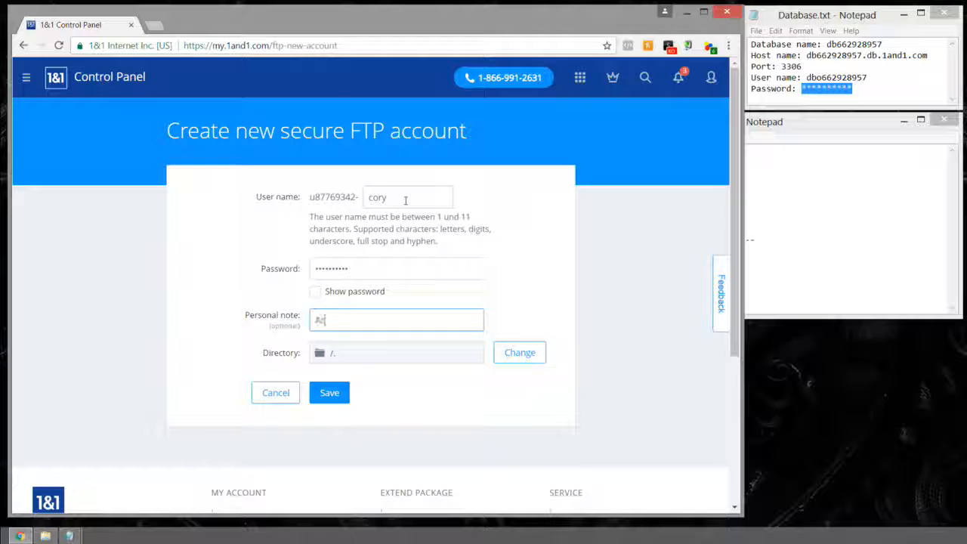
{"action": "type", "text": "cess to THird Coast"}
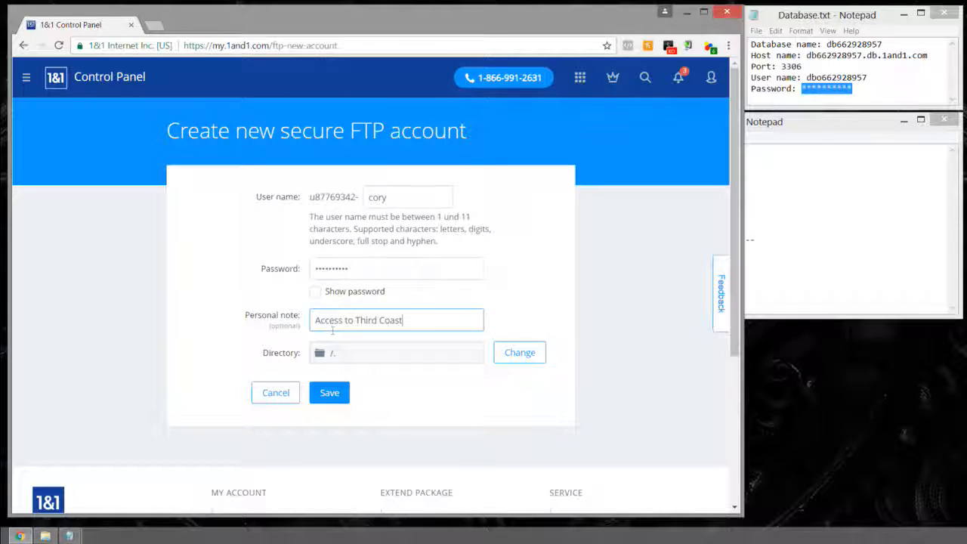
{"action": "left_click", "coordinate": [519, 353]}
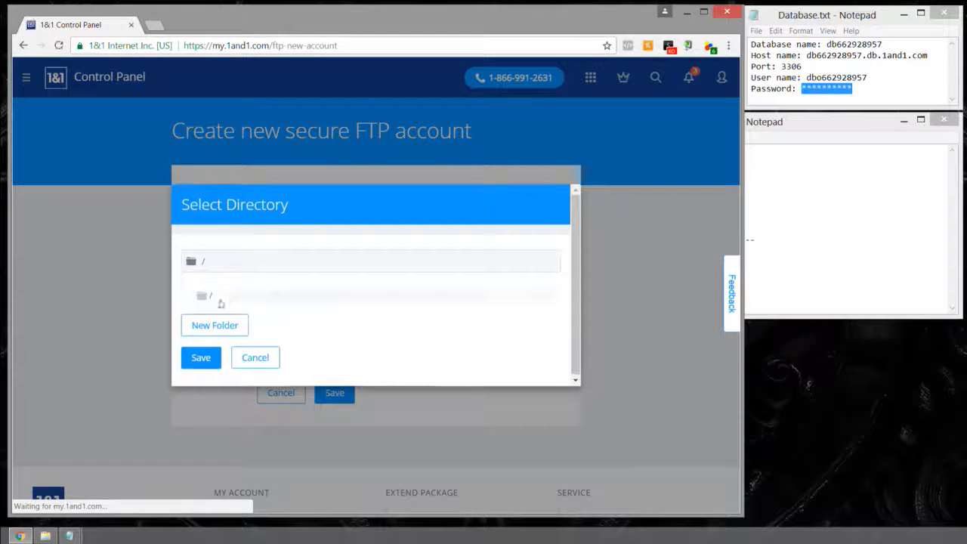
Step: Set the account's directory to /thirdcoastdetailing and save the new FTP account
{"action": "left_click", "coordinate": [223, 303]}
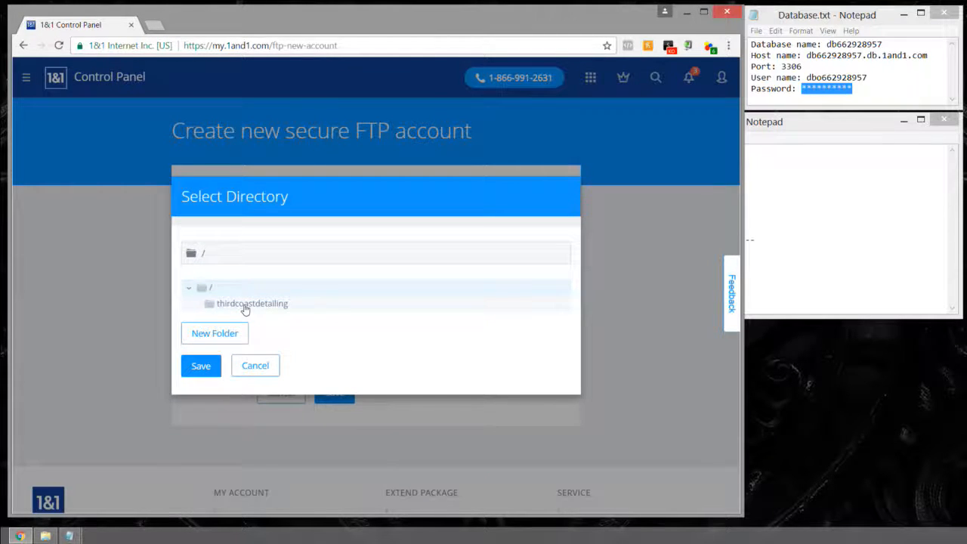
{"action": "left_click", "coordinate": [242, 306]}
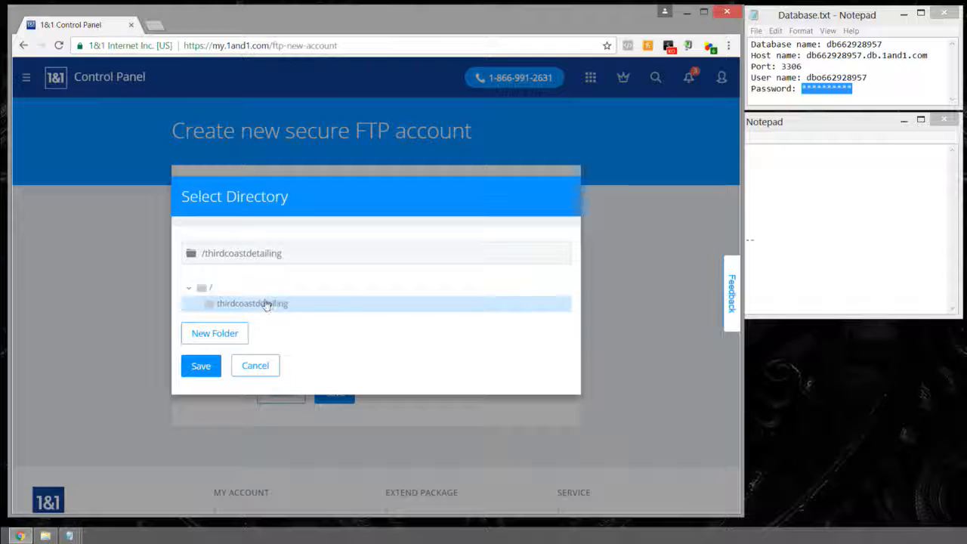
{"action": "left_click", "coordinate": [201, 367]}
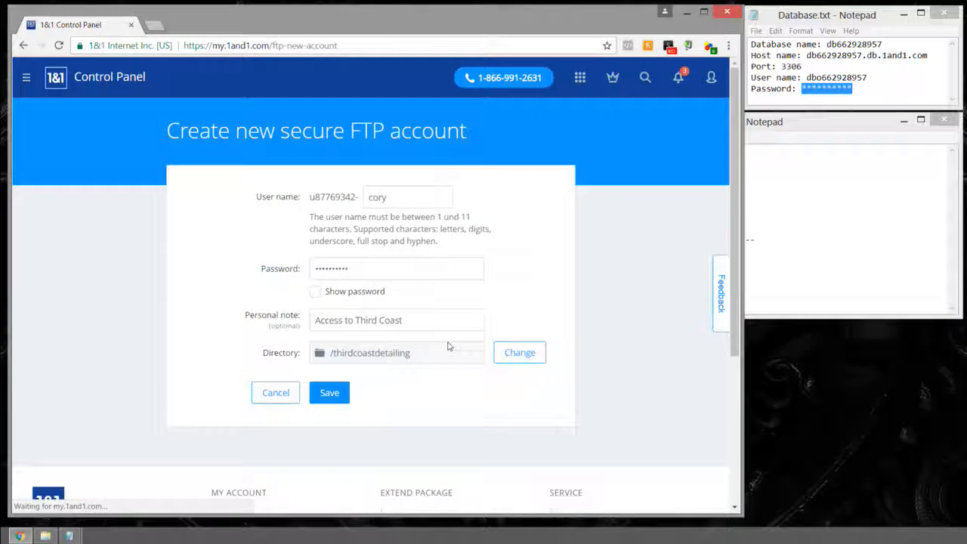
{"action": "left_click", "coordinate": [332, 402]}
Step: Review the first entry in FTP.txt, then select the new account's Server-to-Directory connection details
{"action": "left_click", "coordinate": [801, 205]}
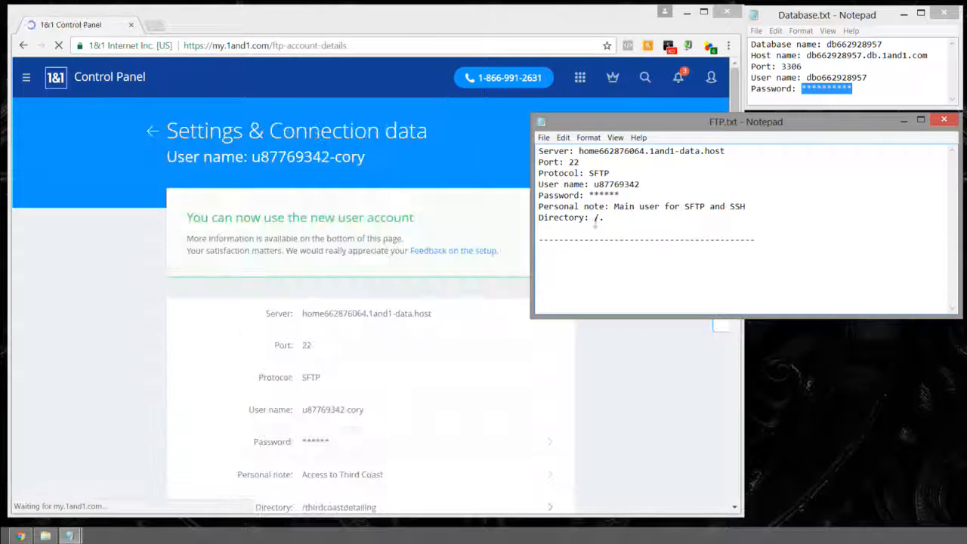
{"action": "left_click", "coordinate": [626, 194]}
{"action": "left_click_drag", "start_coordinate": [626, 193], "coordinate": [590, 195]}
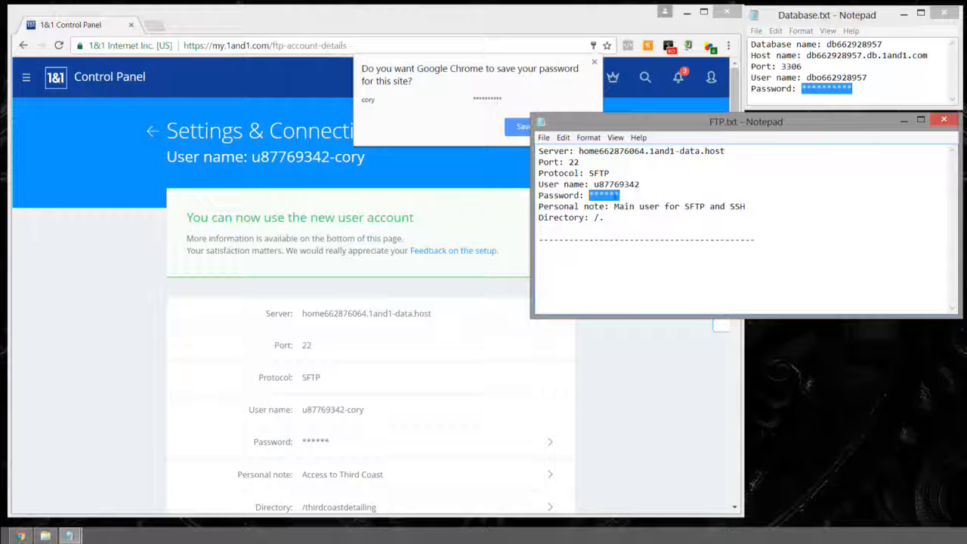
{"action": "left_click", "coordinate": [628, 195]}
{"action": "left_click", "coordinate": [631, 220]}
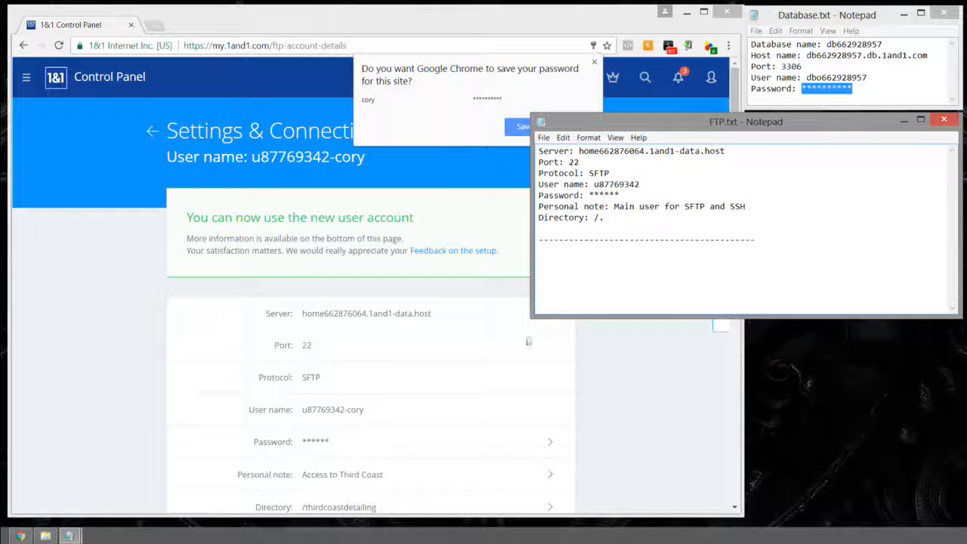
{"action": "left_click_drag", "start_coordinate": [265, 313], "coordinate": [398, 323]}
{"action": "key", "text": "ctrl+c"}
{"action": "scroll", "coordinate": [347, 332], "scroll_direction": "down", "scroll_amount": 3}
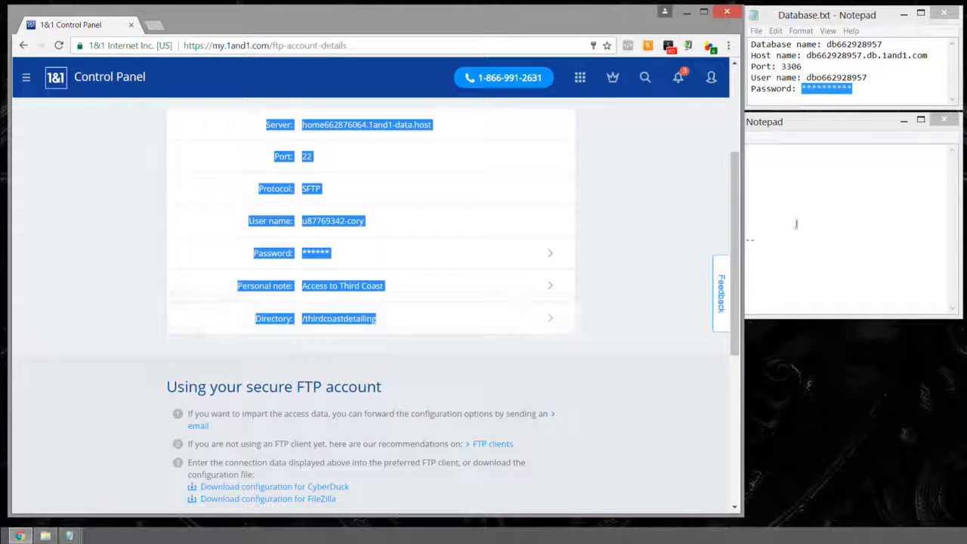
Step: Paste the new account's details below the dashes and join the password, user name and SFTP values to their labels
{"action": "left_click", "coordinate": [775, 268]}
{"action": "key", "text": "ctrl+v"}
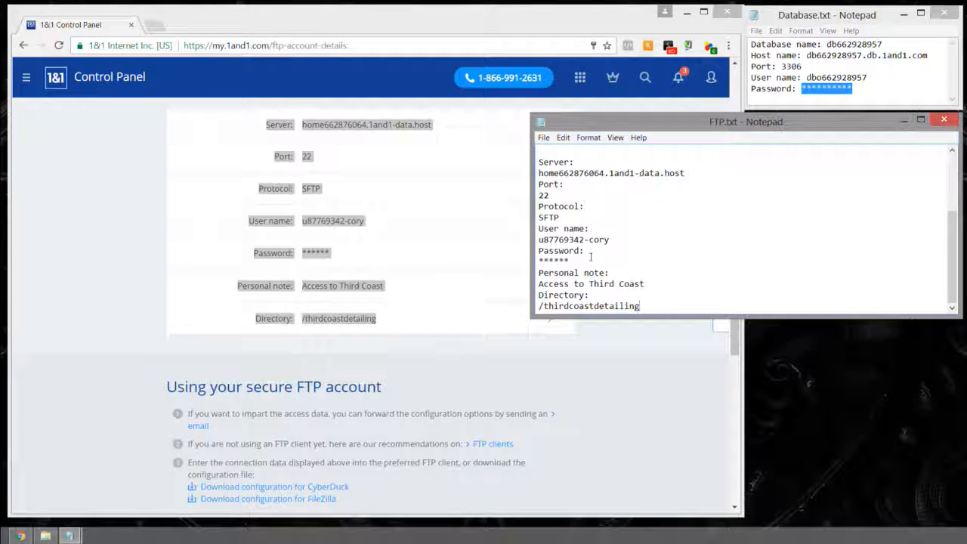
{"action": "left_click_drag", "start_coordinate": [571, 261], "coordinate": [540, 263]}
{"action": "left_click", "coordinate": [540, 262]}
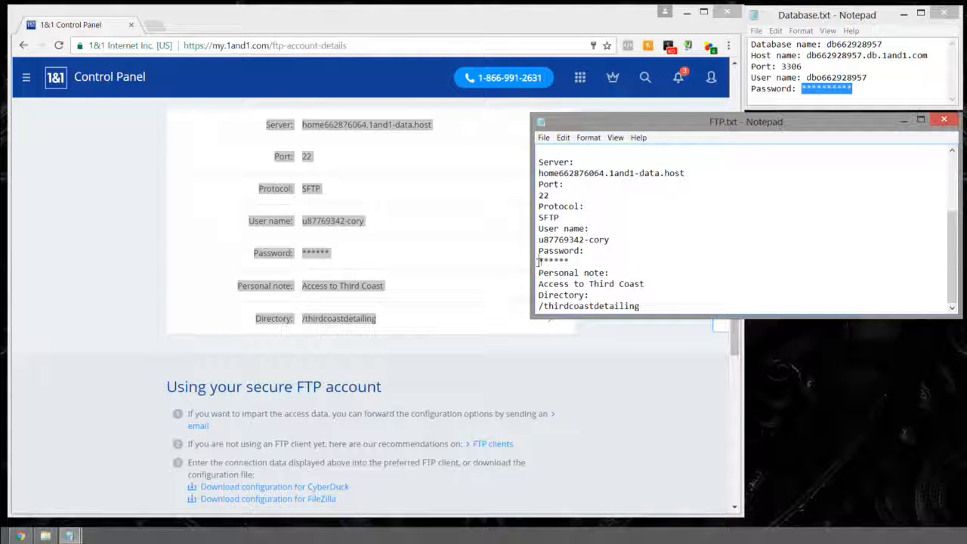
{"action": "key", "text": "BackSpace"}
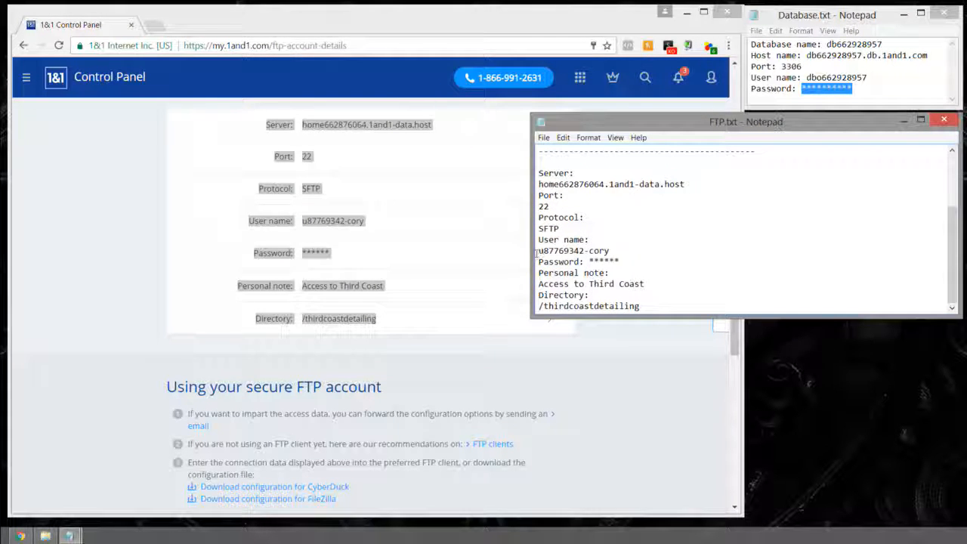
{"action": "left_click", "coordinate": [540, 251]}
{"action": "key", "text": "BackSpace"}
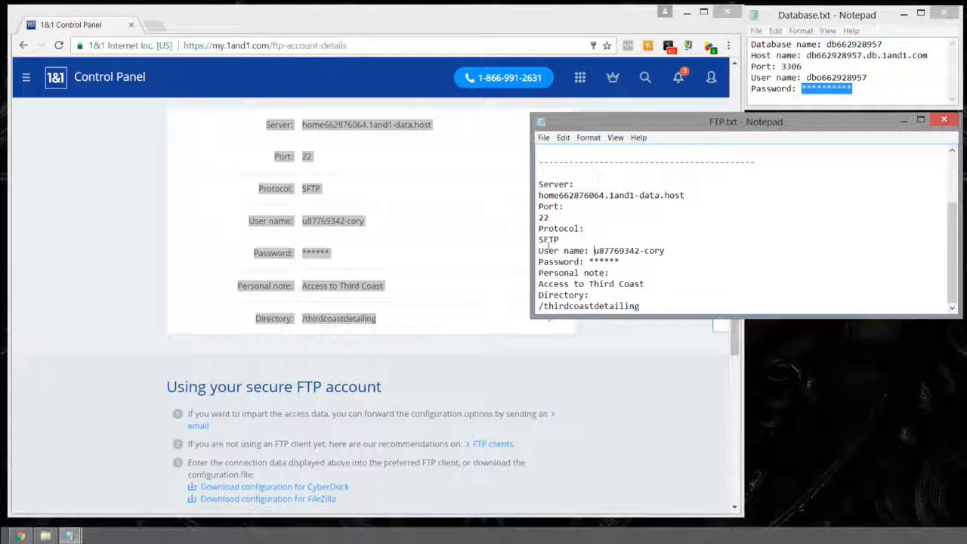
{"action": "left_click", "coordinate": [539, 239]}
{"action": "key", "text": "BackSpace"}
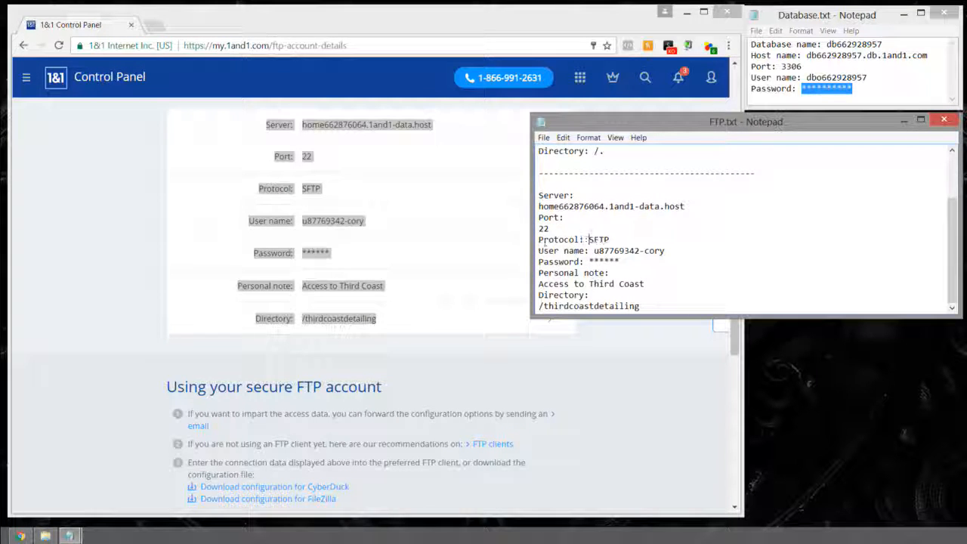
Step: Join the port 22, server, note and /thirdcoastdetailing values onto their label lines
{"action": "left_click", "coordinate": [540, 228]}
{"action": "key", "text": "BackSpace"}
{"action": "left_click", "coordinate": [540, 218]}
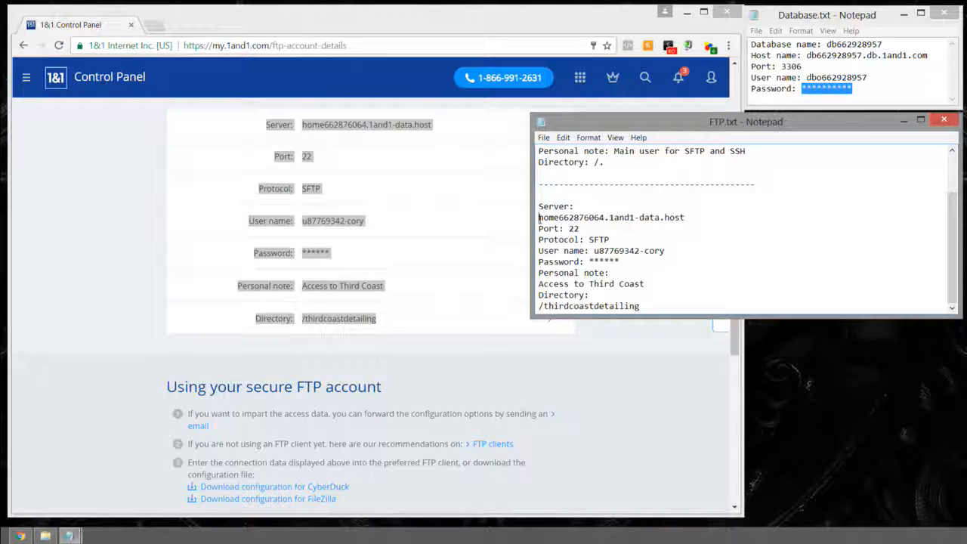
{"action": "key", "text": "BackSpace"}
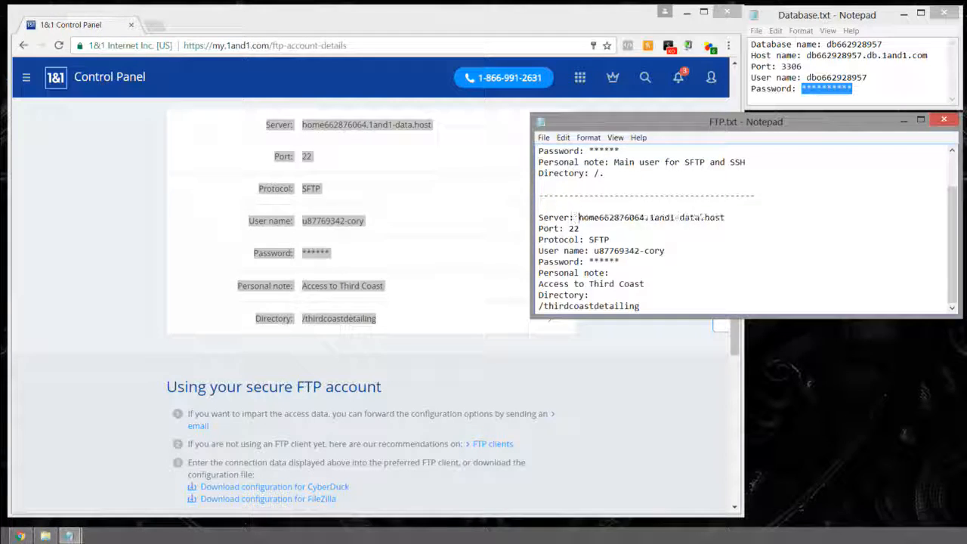
{"action": "left_click", "coordinate": [540, 284]}
{"action": "key", "text": "BackSpace"}
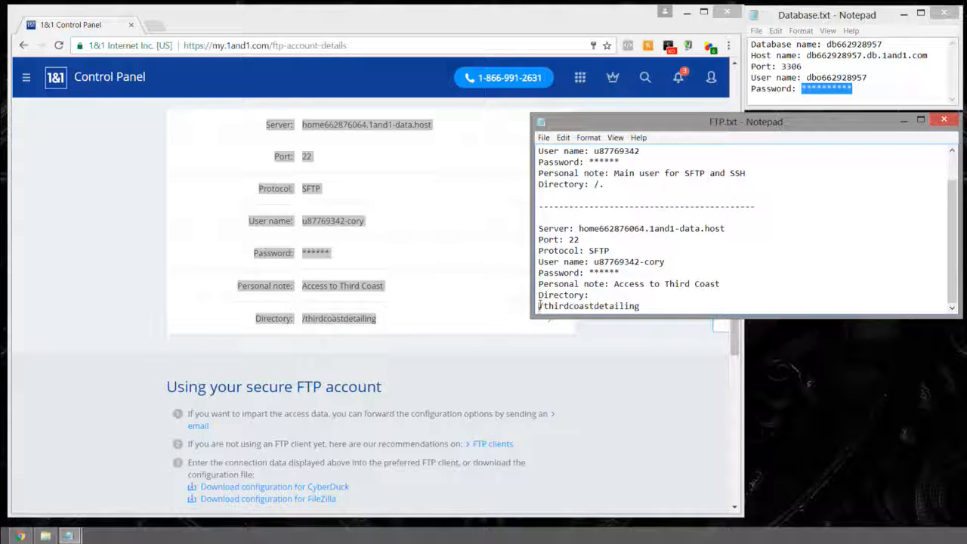
{"action": "left_click", "coordinate": [540, 306]}
{"action": "key", "text": "BackSpace"}
{"action": "mouse_move", "coordinate": [613, 198]}
{"action": "left_mouse_down"}
{"action": "mouse_move", "coordinate": [594, 200]}
{"action": "mouse_move", "coordinate": [613, 197]}
{"action": "mouse_move", "coordinate": [601, 196]}
{"action": "left_mouse_up"}
Step: Check the new entry's directory, server label and user name against the first account's details
{"action": "left_click", "coordinate": [595, 198]}
{"action": "left_click", "coordinate": [618, 197]}
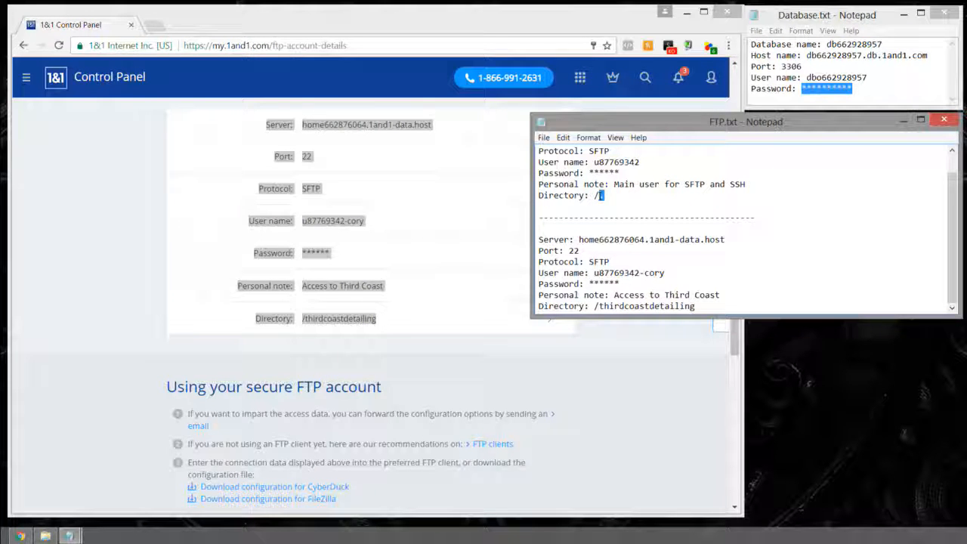
{"action": "left_click_drag", "start_coordinate": [709, 306], "coordinate": [733, 304]}
{"action": "left_click", "coordinate": [732, 303]}
{"action": "left_click_drag", "start_coordinate": [586, 239], "coordinate": [539, 239]}
{"action": "left_click", "coordinate": [587, 250]}
{"action": "left_click_drag", "start_coordinate": [679, 272], "coordinate": [594, 273]}
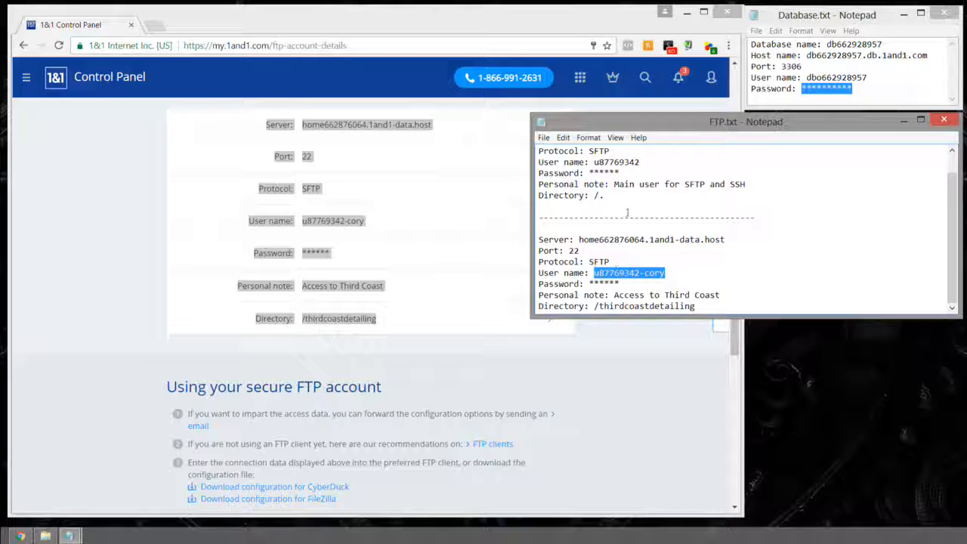
{"action": "mouse_move", "coordinate": [647, 162]}
{"action": "left_mouse_down"}
{"action": "mouse_move", "coordinate": [594, 163]}
{"action": "mouse_move", "coordinate": [642, 161]}
{"action": "left_mouse_up"}
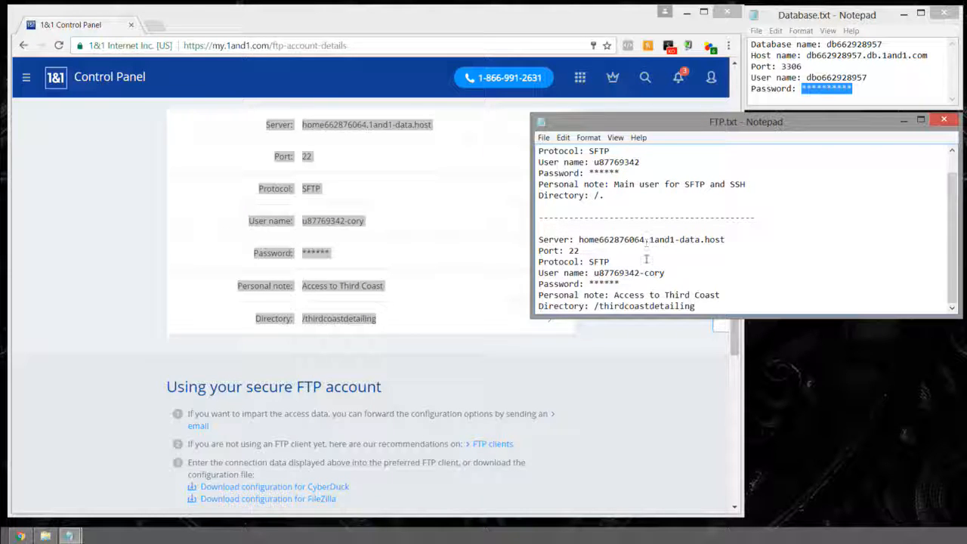
{"action": "left_click_drag", "start_coordinate": [645, 272], "coordinate": [640, 272]}
{"action": "left_click_drag", "start_coordinate": [685, 273], "coordinate": [645, 273]}
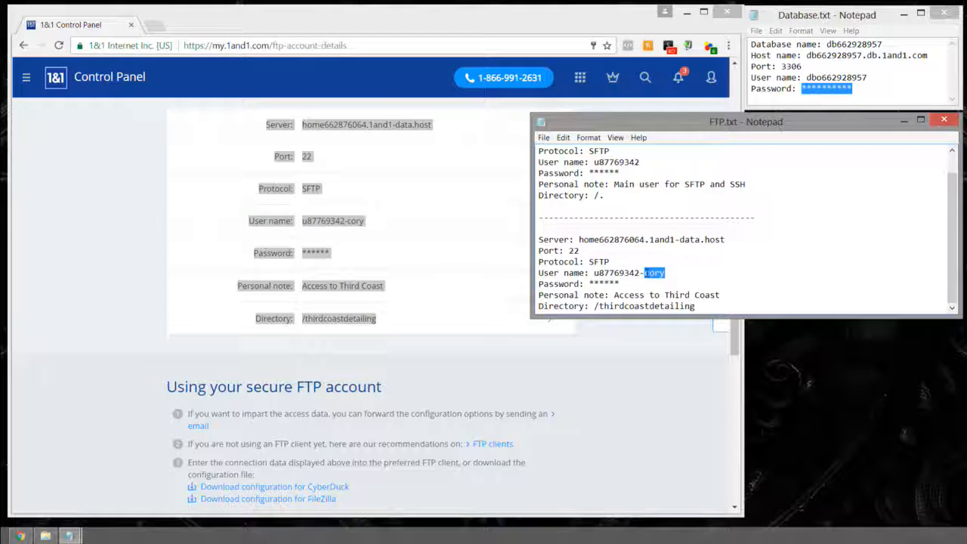
Step: Lengthen both entries' password masks to ten asterisks
{"action": "left_click_drag", "start_coordinate": [620, 284], "coordinate": [589, 284]}
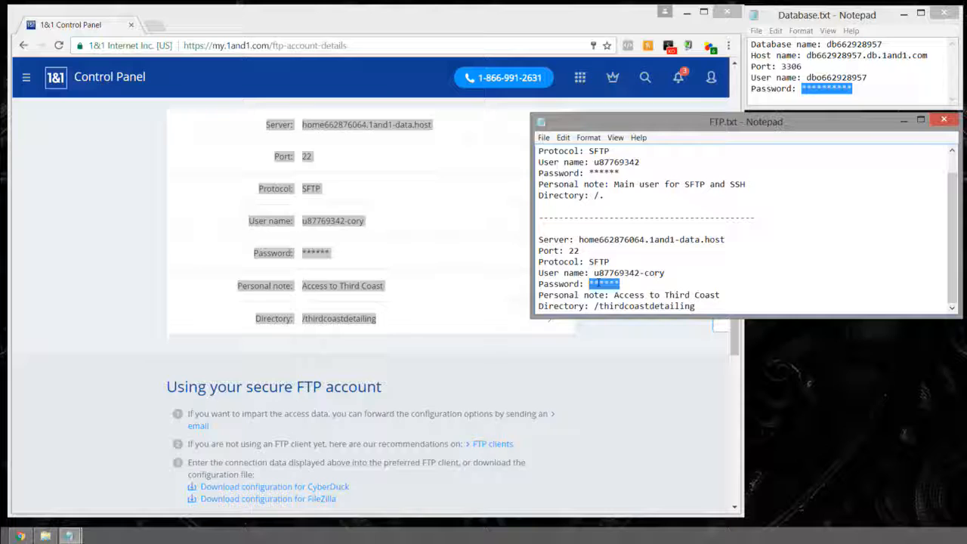
{"action": "type", "text": "**"}
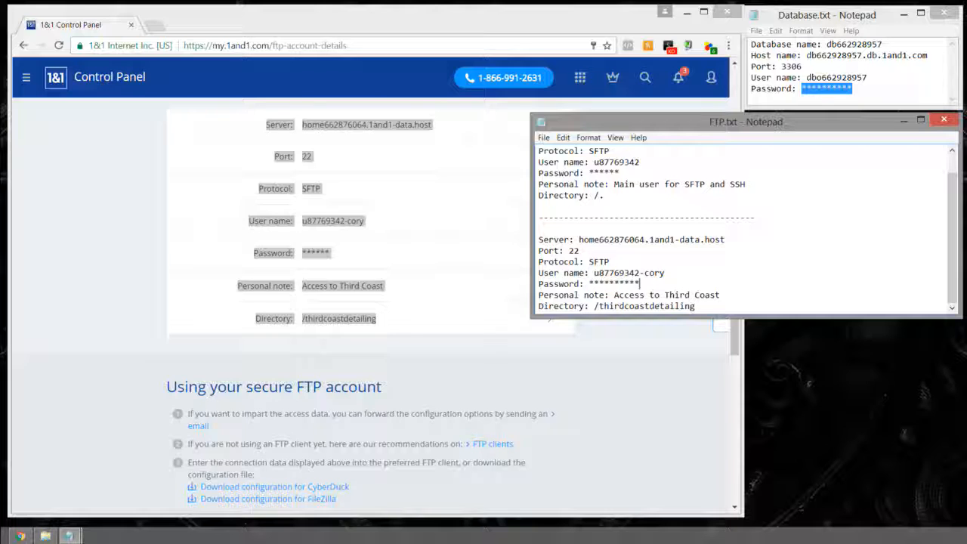
{"action": "left_click_drag", "start_coordinate": [629, 172], "coordinate": [588, 173]}
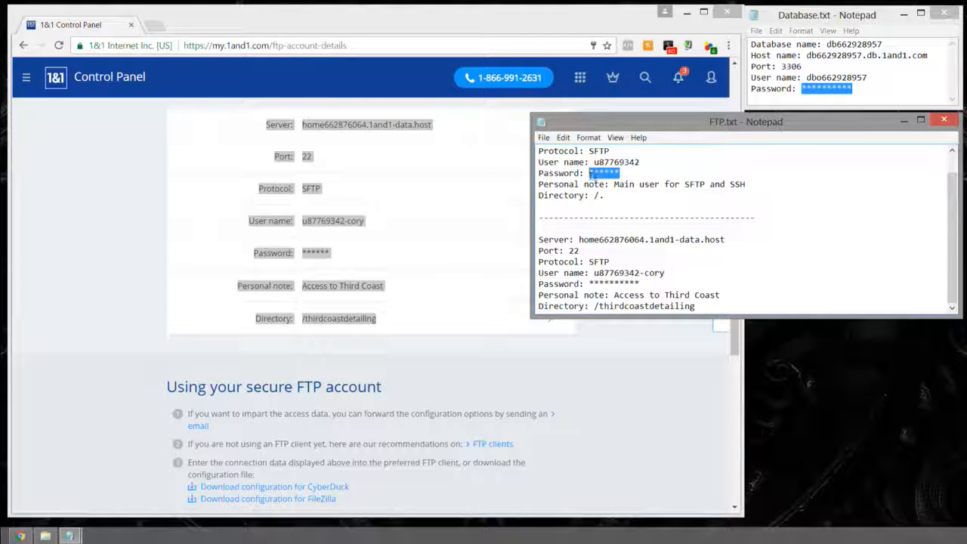
{"action": "type", "text": "****"}
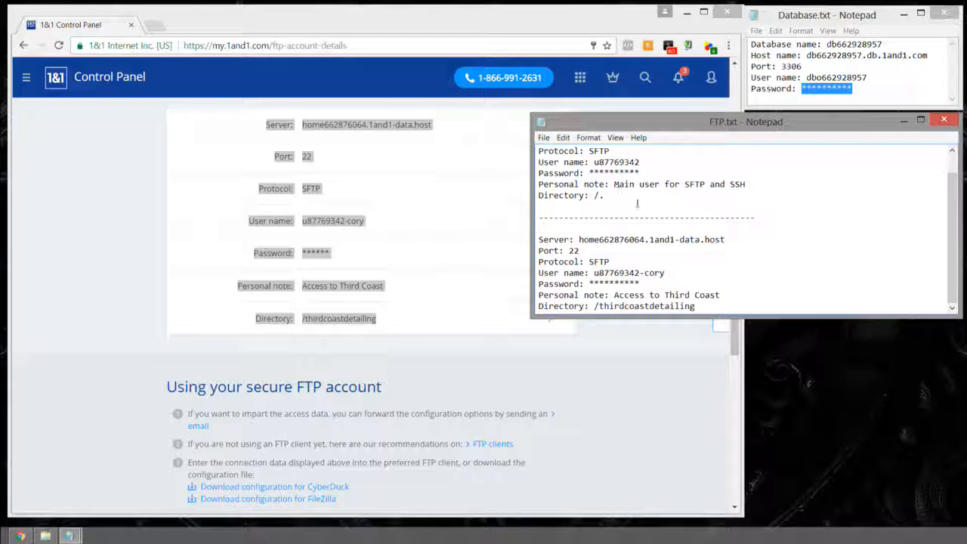
Step: Save FTP.txt with File > Save
{"action": "left_click", "coordinate": [693, 306]}
{"action": "left_click", "coordinate": [544, 137]}
{"action": "left_click", "coordinate": [560, 175]}
{"action": "left_click", "coordinate": [754, 250]}
Step: Narrow FTP.txt, adjust Database.txt's width to stack both at right, and minimize the browser
{"action": "left_click_drag", "start_coordinate": [532, 174], "coordinate": [713, 166]}
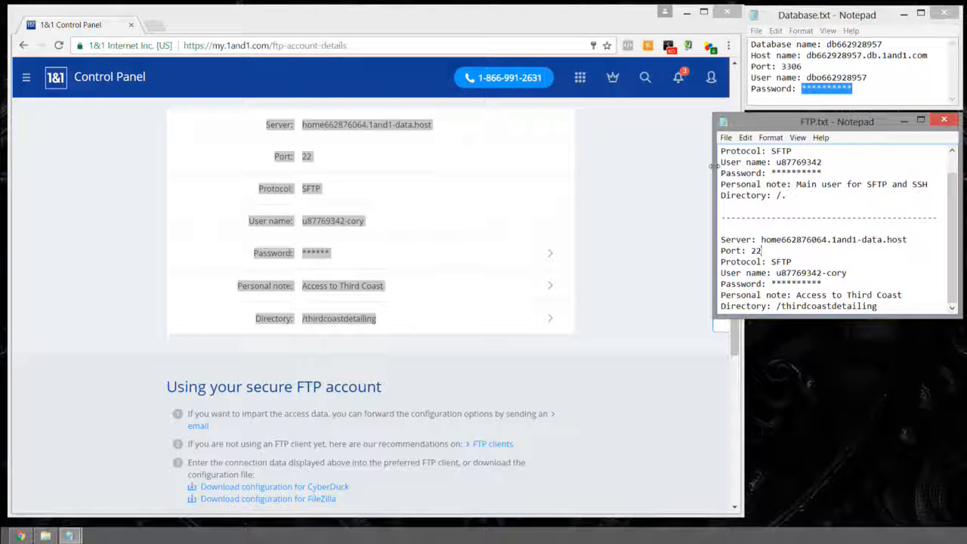
{"action": "scroll", "coordinate": [765, 180], "scroll_direction": "up", "scroll_amount": 1}
{"action": "scroll", "coordinate": [771, 174], "scroll_direction": "down", "scroll_amount": 1}
{"action": "scroll", "coordinate": [779, 183], "scroll_direction": "up", "scroll_amount": 1}
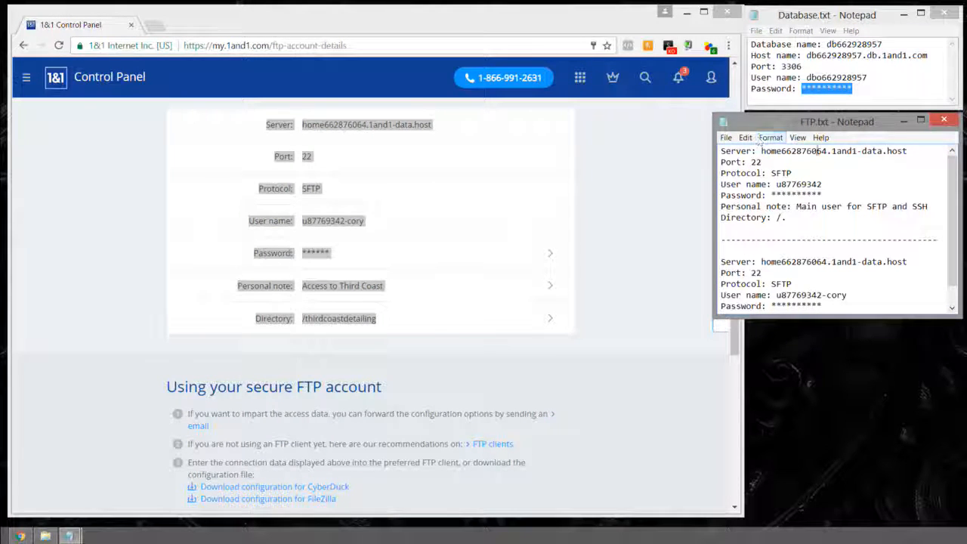
{"action": "left_click_drag", "start_coordinate": [748, 89], "coordinate": [716, 95]}
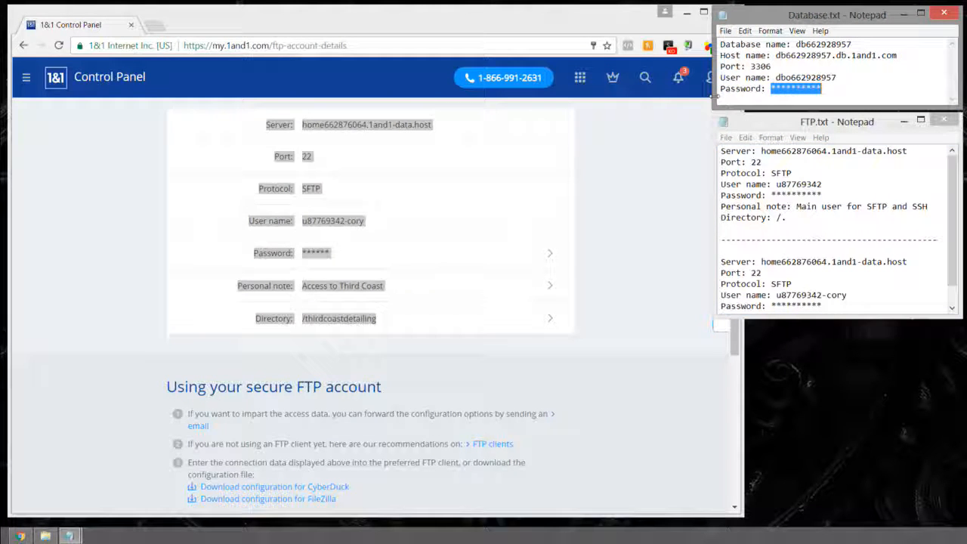
{"action": "left_click", "coordinate": [838, 86]}
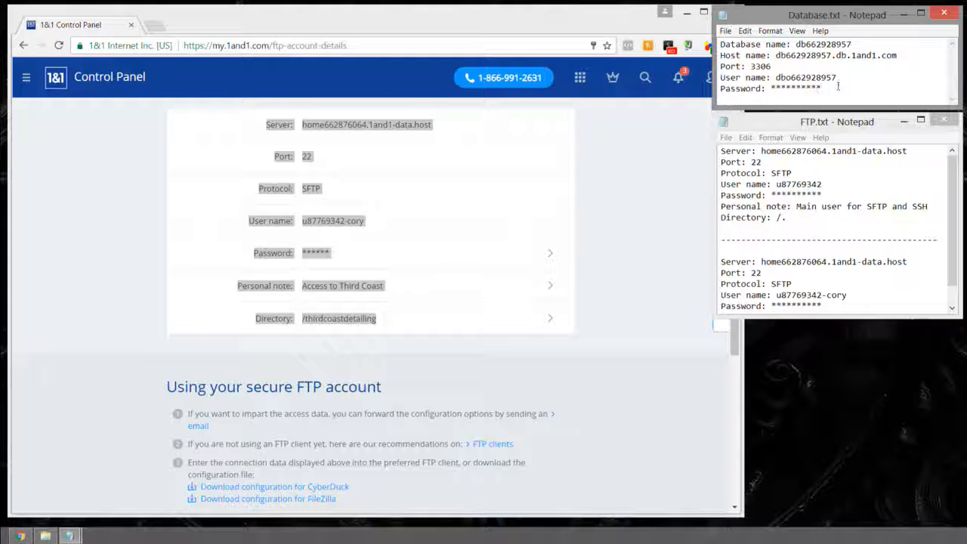
{"action": "left_click_drag", "start_coordinate": [711, 96], "coordinate": [710, 95]}
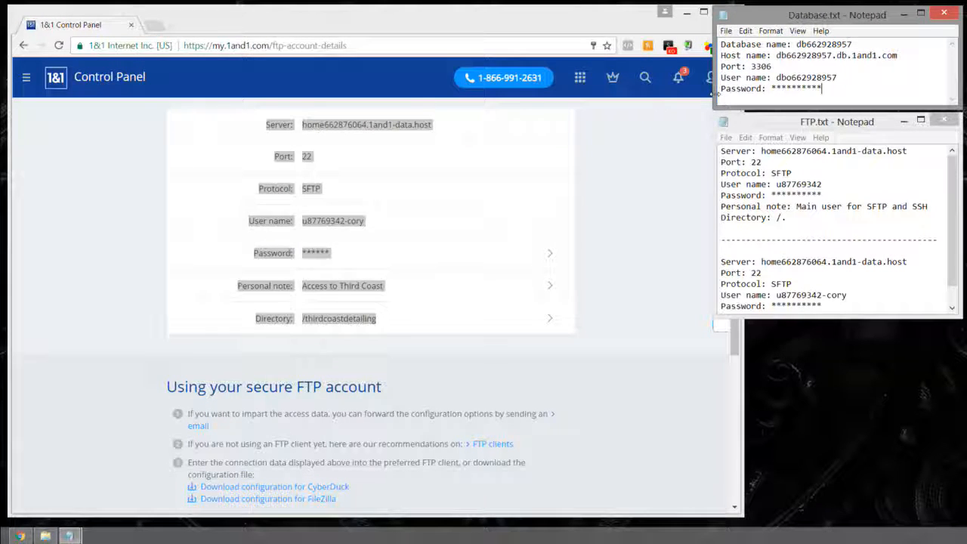
{"action": "left_click", "coordinate": [697, 85]}
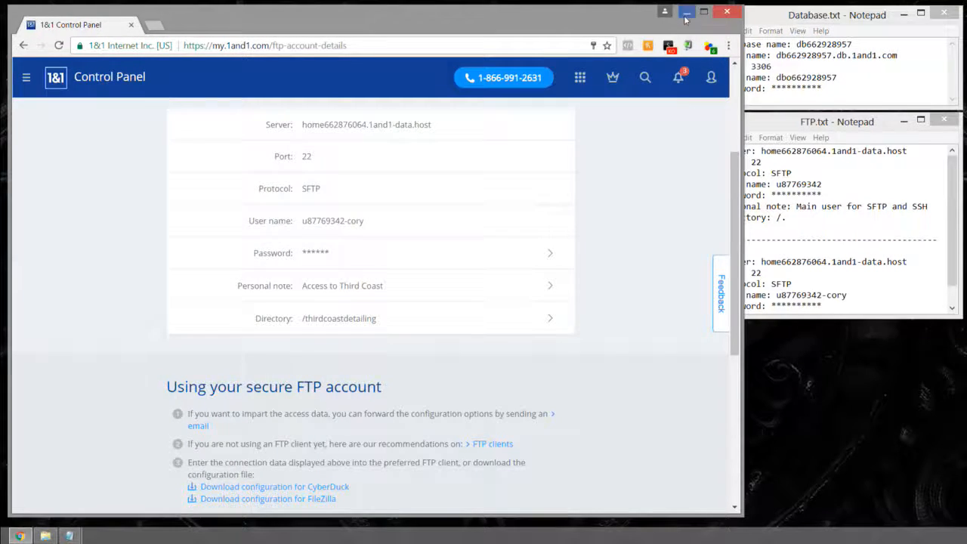
{"action": "left_click", "coordinate": [687, 13]}
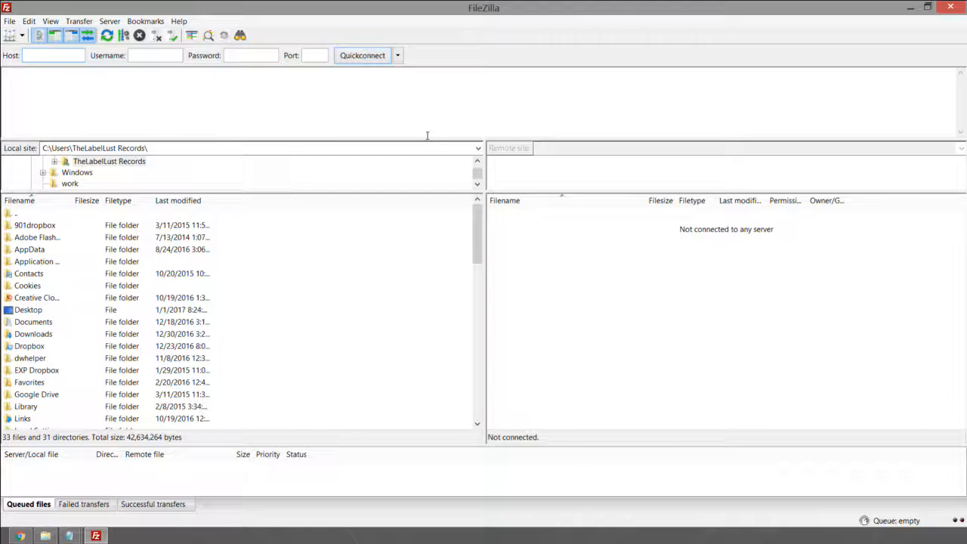
Step: Drag FileZilla's splitters down to enlarge the message log and local folder tree
{"action": "left_click_drag", "start_coordinate": [427, 140], "coordinate": [429, 181]}
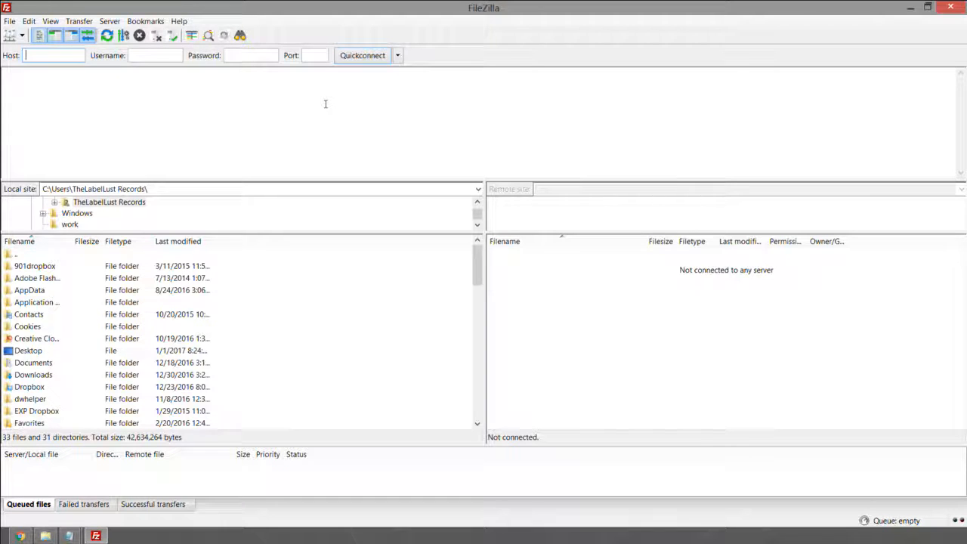
{"action": "left_click_drag", "start_coordinate": [451, 235], "coordinate": [448, 301]}
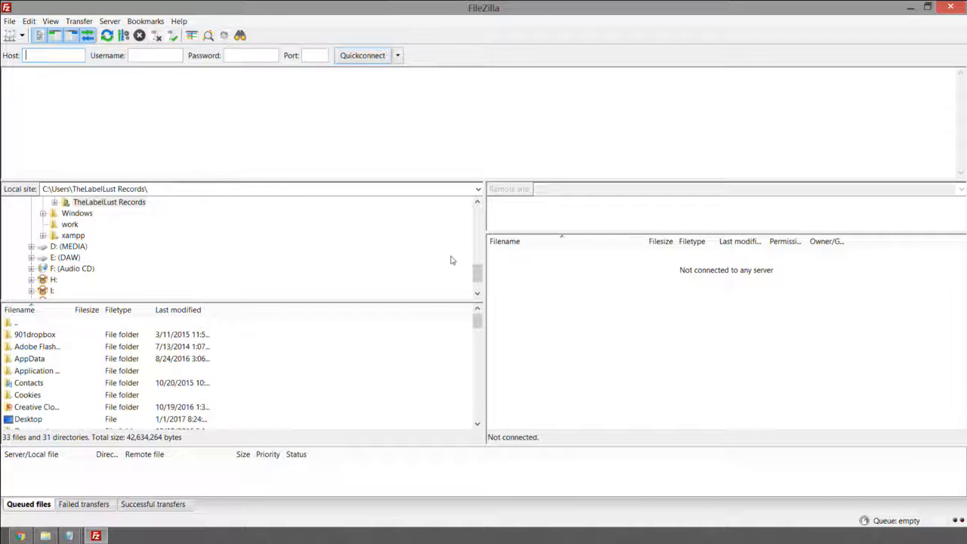
{"action": "left_click_drag", "start_coordinate": [478, 273], "coordinate": [478, 205]}
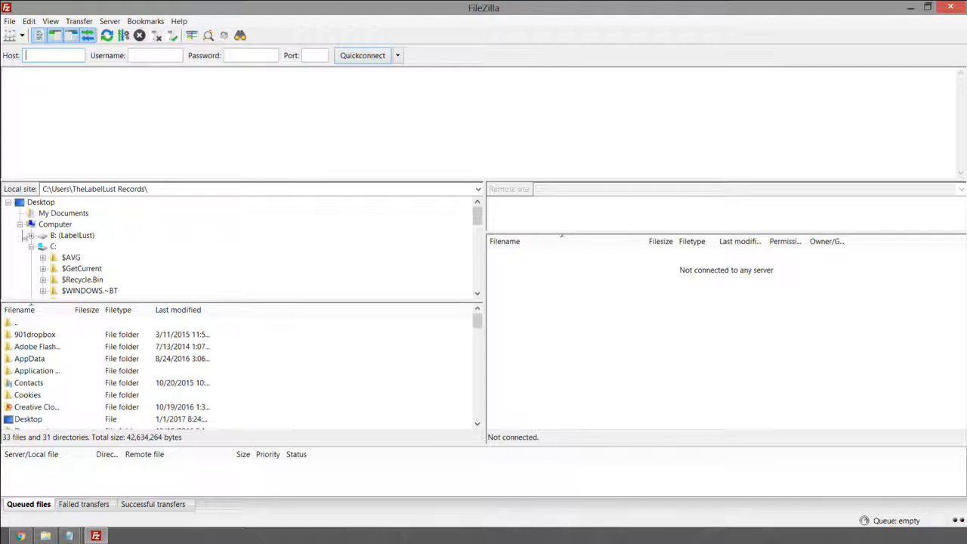
Step: Show local Documents with a wider Filename column, shrinking the local side so remote panes dominate
{"action": "left_click", "coordinate": [20, 225]}
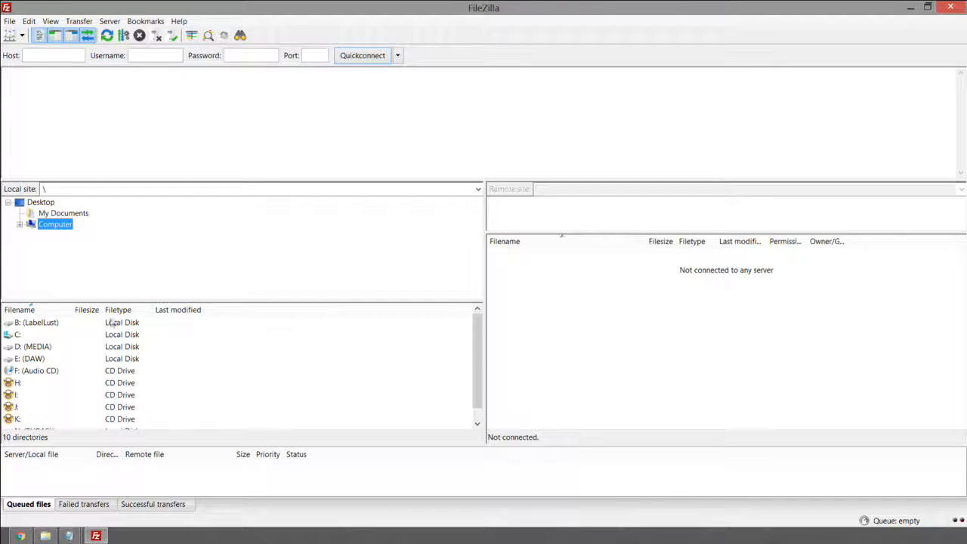
{"action": "left_click", "coordinate": [48, 215]}
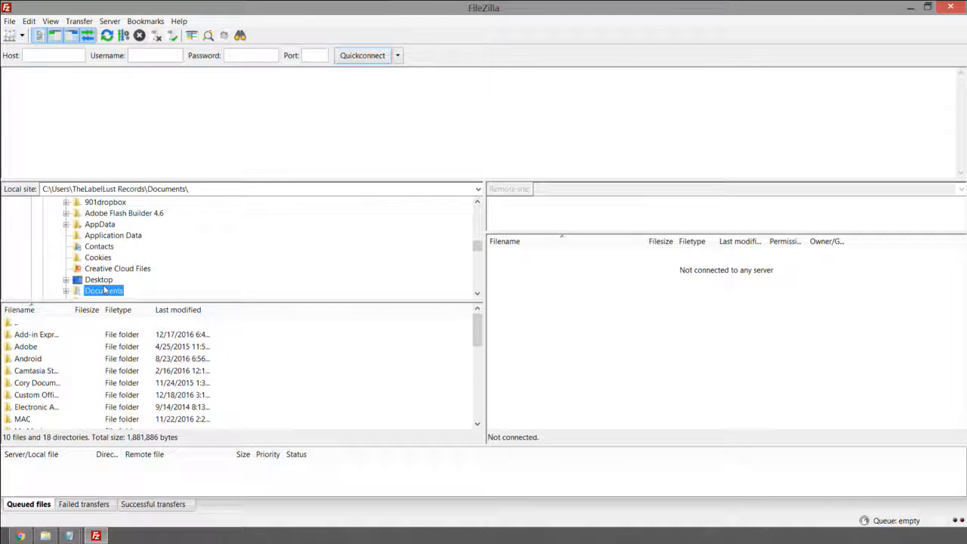
{"action": "left_click_drag", "start_coordinate": [69, 310], "coordinate": [145, 310]}
{"action": "scroll", "coordinate": [54, 357], "scroll_direction": "down", "scroll_amount": 7}
{"action": "scroll", "coordinate": [54, 357], "scroll_direction": "up", "scroll_amount": 7}
{"action": "scroll", "coordinate": [54, 357], "scroll_direction": "down", "scroll_amount": 7}
{"action": "scroll", "coordinate": [55, 353], "scroll_direction": "up", "scroll_amount": 5}
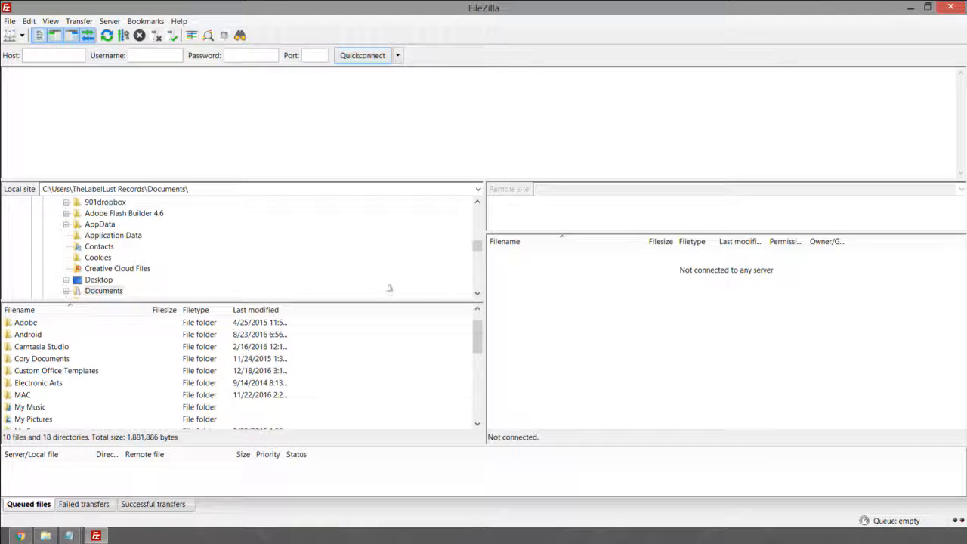
{"action": "left_click_drag", "start_coordinate": [488, 263], "coordinate": [102, 278]}
{"action": "left_click_drag", "start_coordinate": [129, 234], "coordinate": [130, 301]}
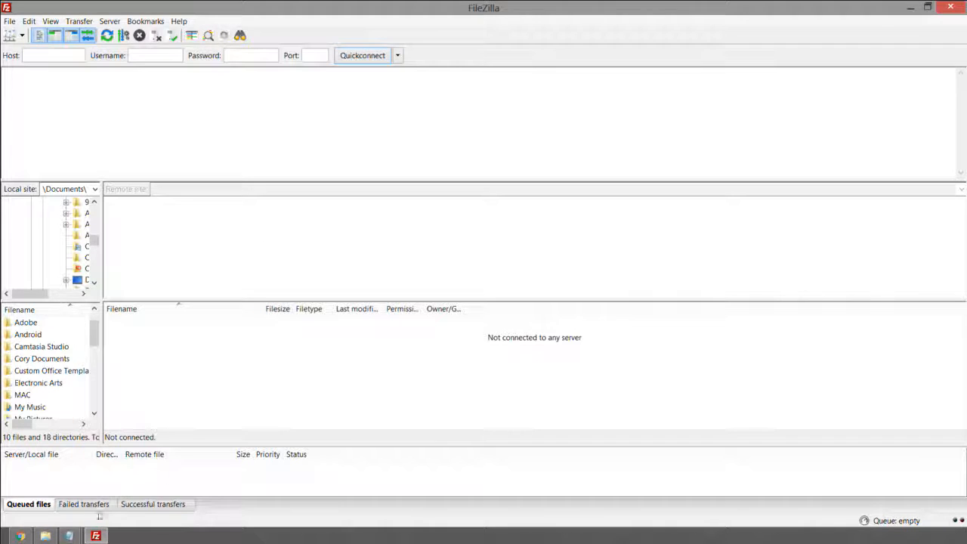
Step: Bring FTP.txt in front of FileZilla and select the first, then second account blocks
{"action": "mouse_move", "coordinate": [69, 536]}
{"action": "mouse_move", "coordinate": [103, 490]}
{"action": "left_click", "coordinate": [217, 476]}
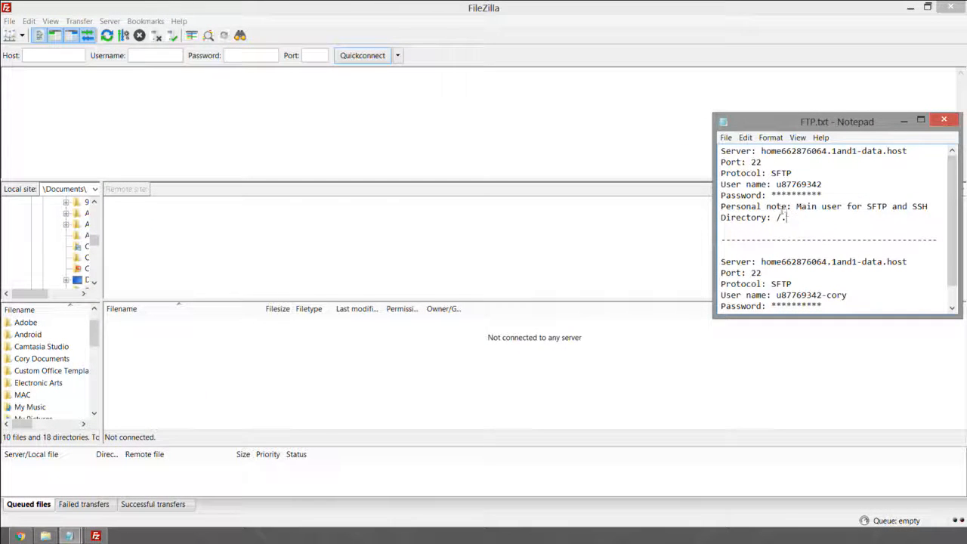
{"action": "left_click_drag", "start_coordinate": [786, 216], "coordinate": [700, 149]}
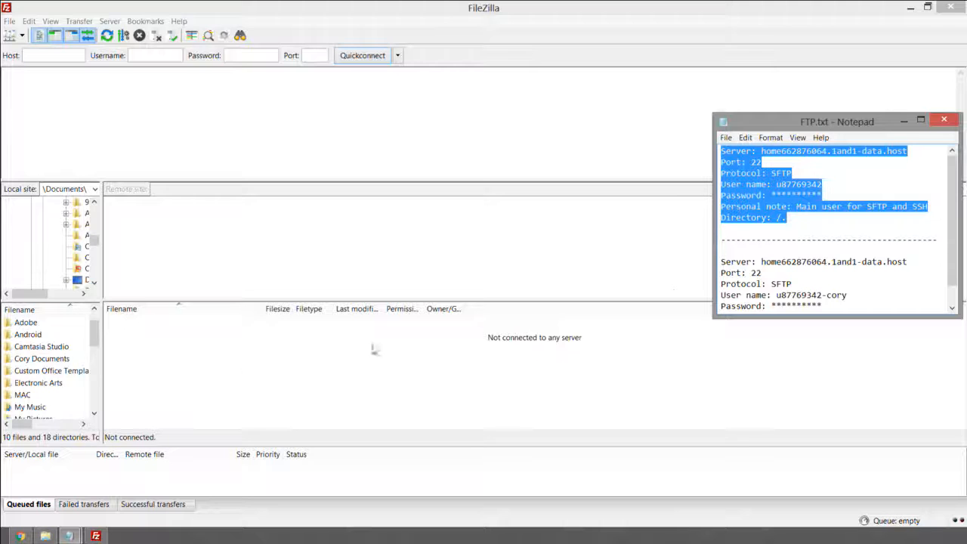
{"action": "left_click_drag", "start_coordinate": [721, 261], "coordinate": [721, 239]}
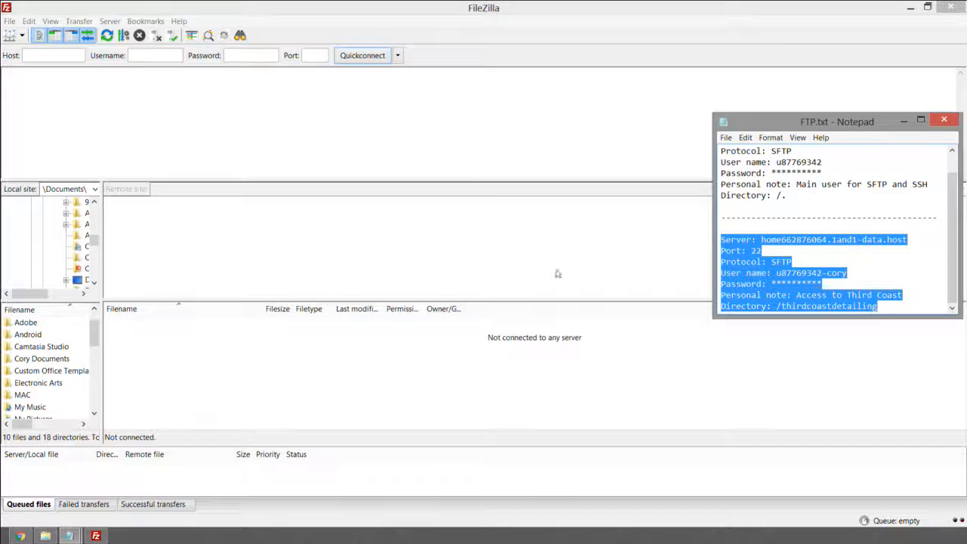
Step: Select the /thirdcoastdetailing path in FTP.txt and enlarge FileZilla's transfer queue area
{"action": "left_click_drag", "start_coordinate": [783, 307], "coordinate": [896, 307]}
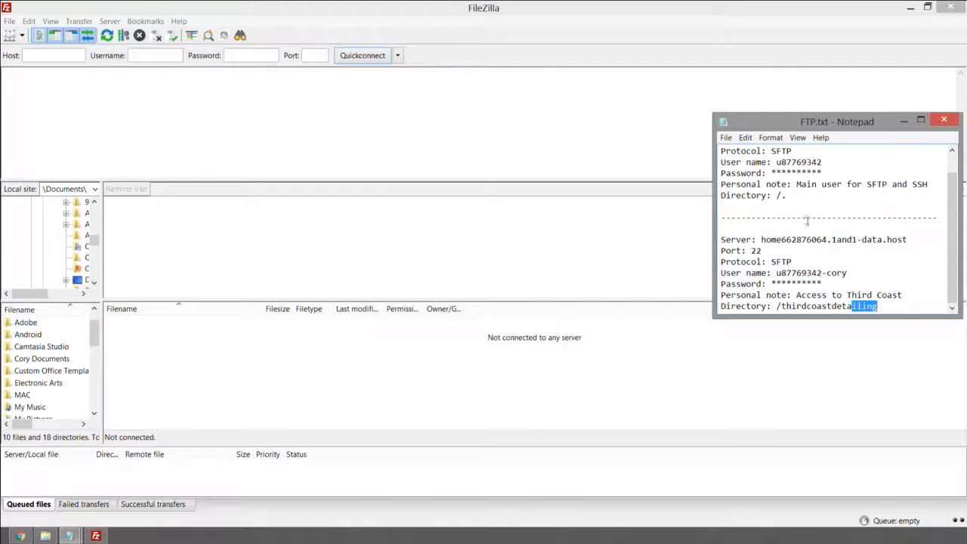
{"action": "left_click", "coordinate": [794, 197]}
{"action": "left_click_drag", "start_coordinate": [882, 307], "coordinate": [783, 308]}
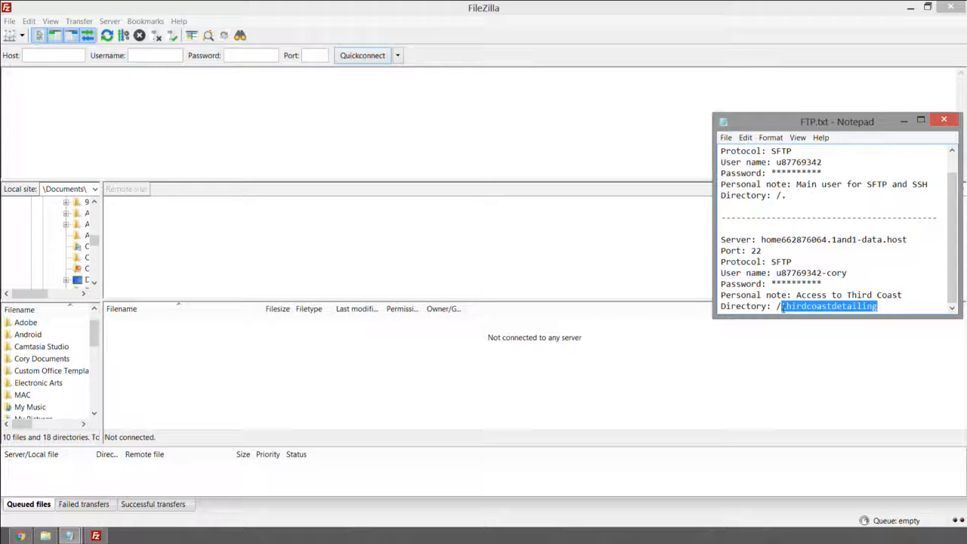
{"action": "left_click", "coordinate": [782, 307]}
{"action": "double_click", "coordinate": [842, 306]}
{"action": "left_click", "coordinate": [881, 307]}
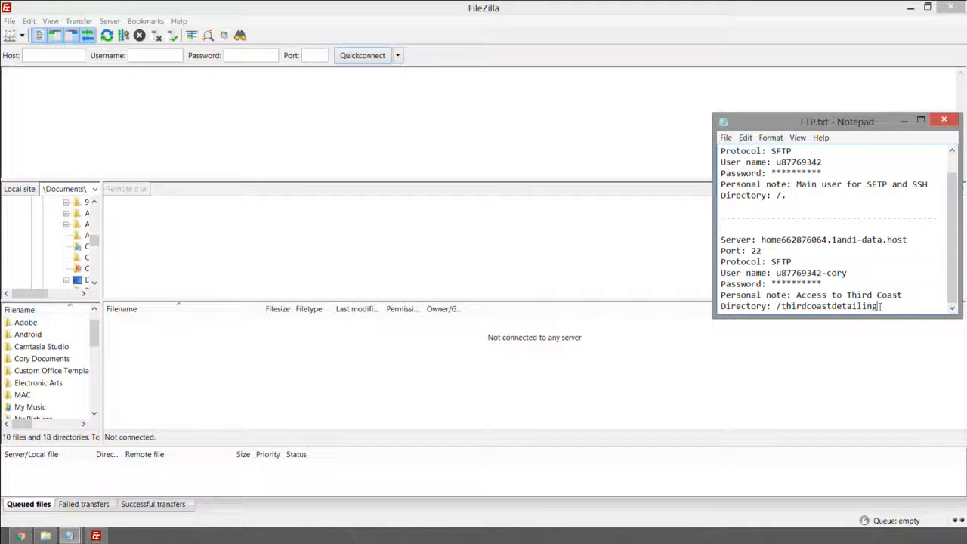
{"action": "left_click_drag", "start_coordinate": [880, 306], "coordinate": [778, 306]}
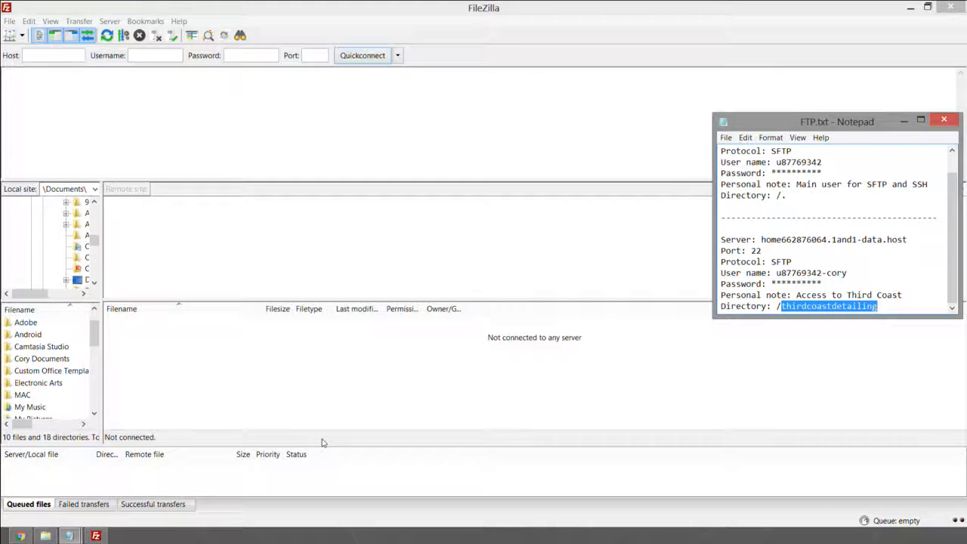
{"action": "left_click_drag", "start_coordinate": [321, 444], "coordinate": [330, 393]}
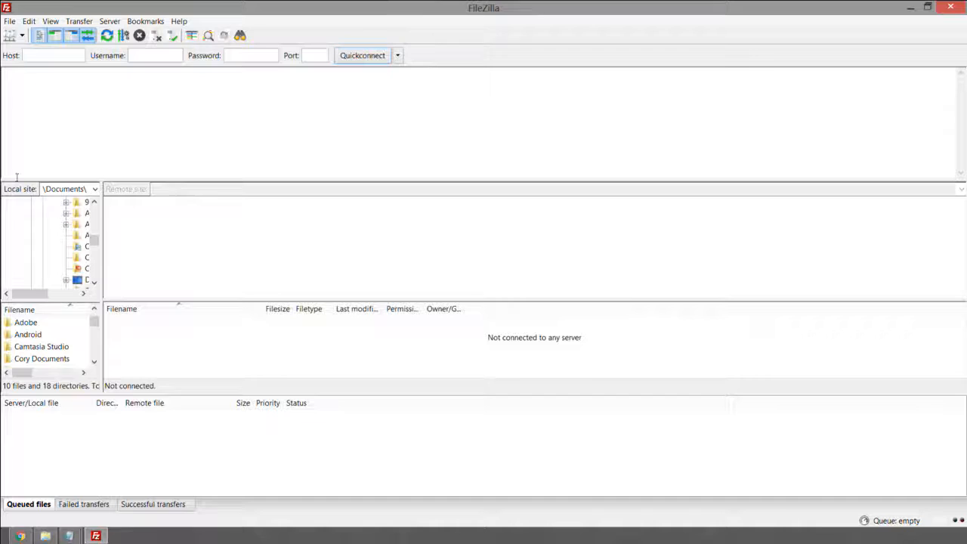
Step: Restore FileZilla to a smaller window and shrink its transfer queue and message log
{"action": "left_click_drag", "start_coordinate": [182, 8], "coordinate": [579, 50]}
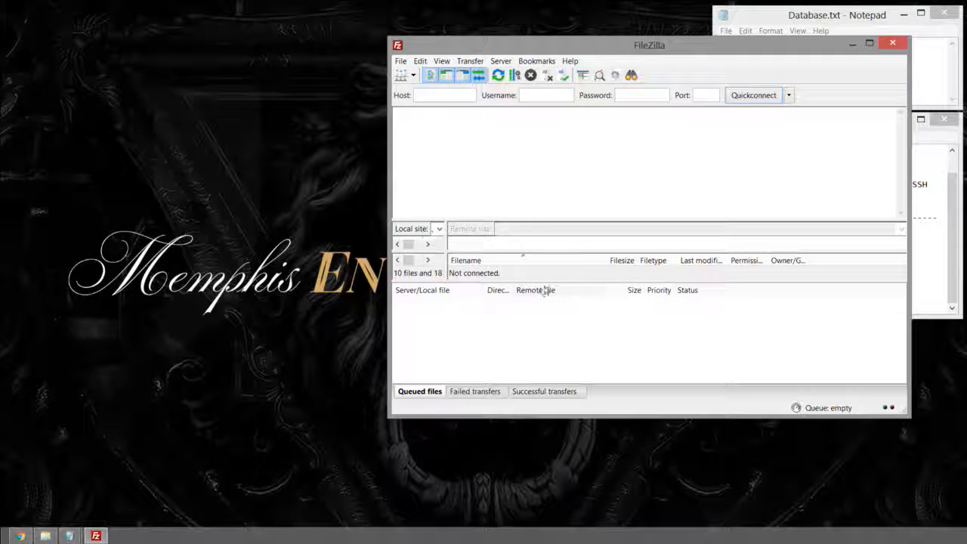
{"action": "left_click_drag", "start_coordinate": [546, 282], "coordinate": [546, 325]}
{"action": "left_click_drag", "start_coordinate": [555, 218], "coordinate": [559, 170]}
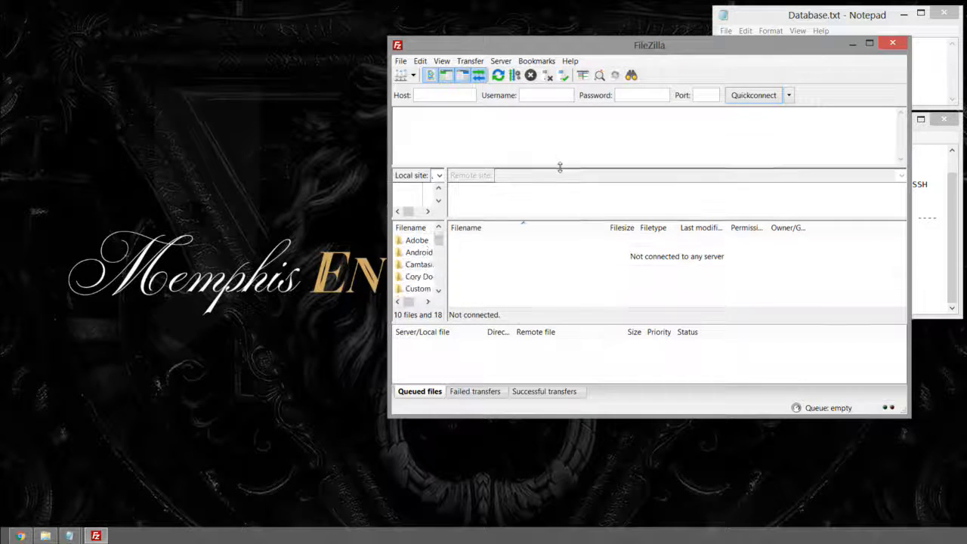
Step: Try dropping '5 Choosing A Domain Name.mp4' from Explorer onto the remote side, then move Explorer aside
{"action": "left_click_drag", "start_coordinate": [0, 155], "coordinate": [239, 121]}
{"action": "left_click_drag", "start_coordinate": [240, 281], "coordinate": [224, 263]}
{"action": "left_click_drag", "start_coordinate": [223, 118], "coordinate": [0, 151]}
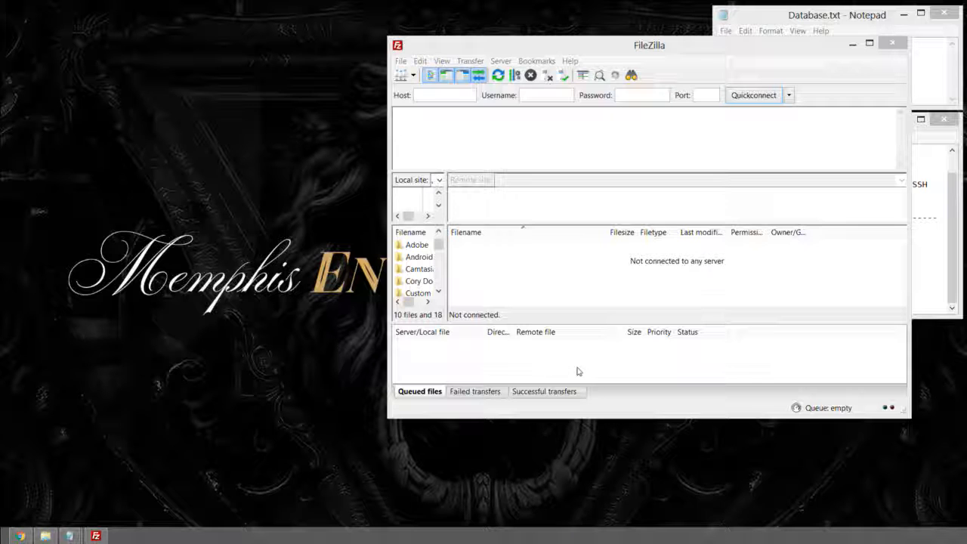
Step: Check the queued, successful and failed transfer lists, and move FileZilla to the upper-left
{"action": "left_click", "coordinate": [545, 393]}
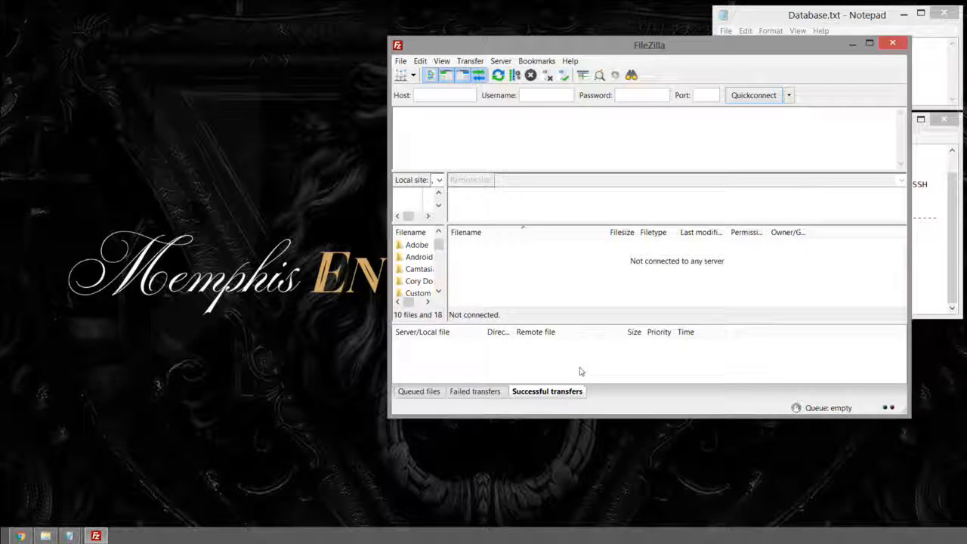
{"action": "left_click", "coordinate": [421, 392]}
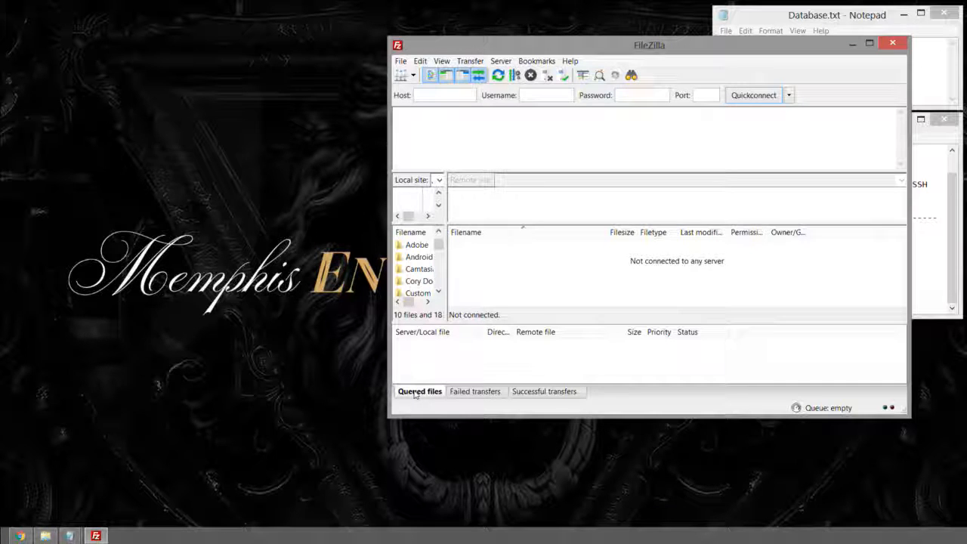
{"action": "left_click", "coordinate": [551, 393]}
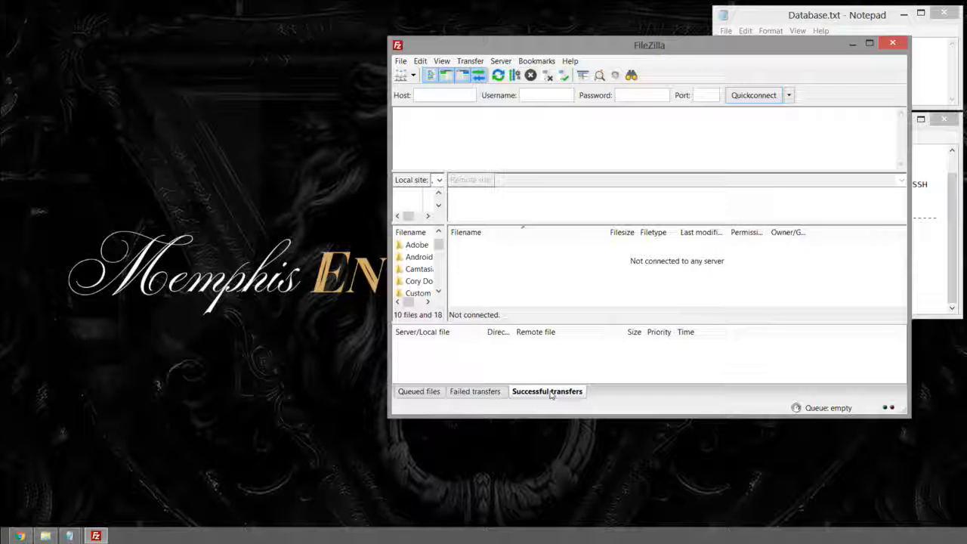
{"action": "left_click", "coordinate": [481, 394]}
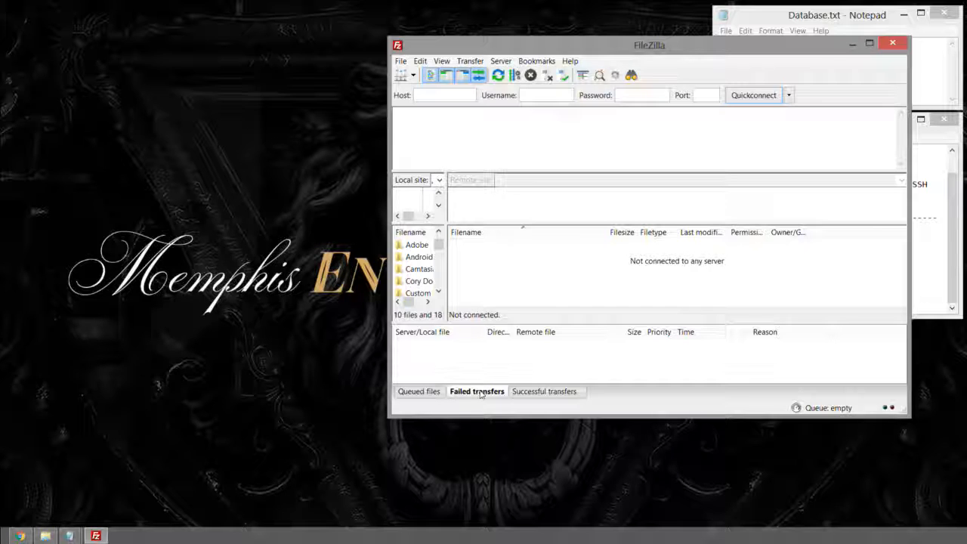
{"action": "left_click_drag", "start_coordinate": [514, 333], "coordinate": [534, 333]}
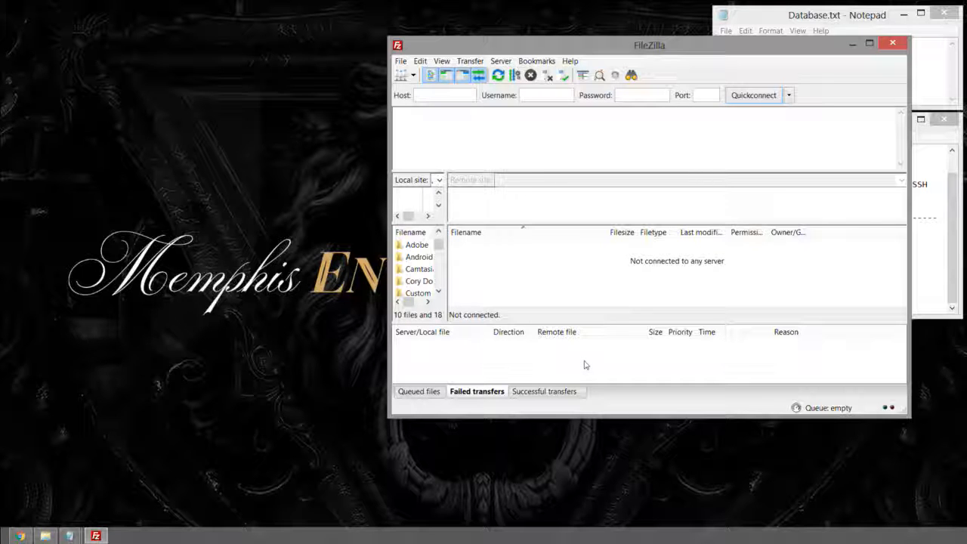
{"action": "left_click_drag", "start_coordinate": [517, 50], "coordinate": [135, 20]}
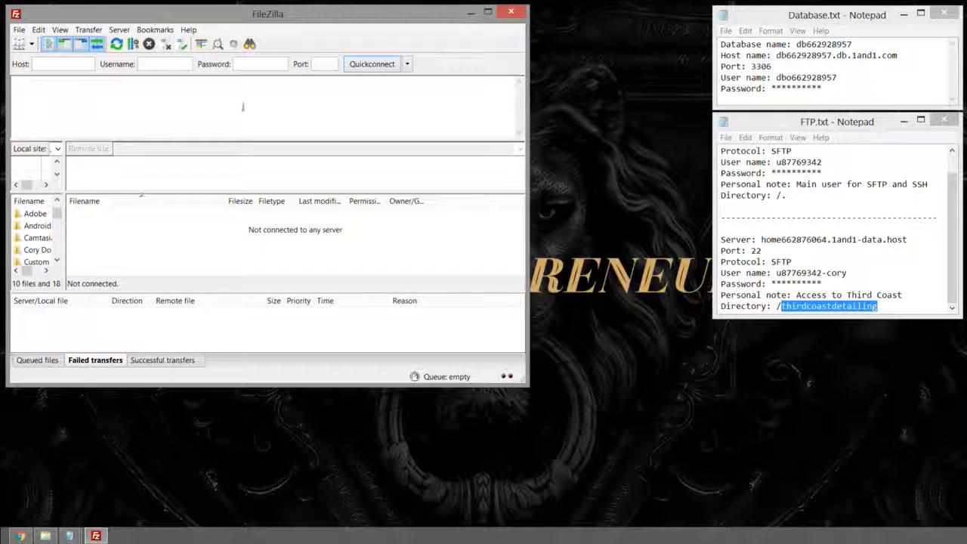
Step: Enlarge FileZilla beside the notes, review the second account's block, and open the File menu
{"action": "left_click_drag", "start_coordinate": [530, 387], "coordinate": [709, 517]}
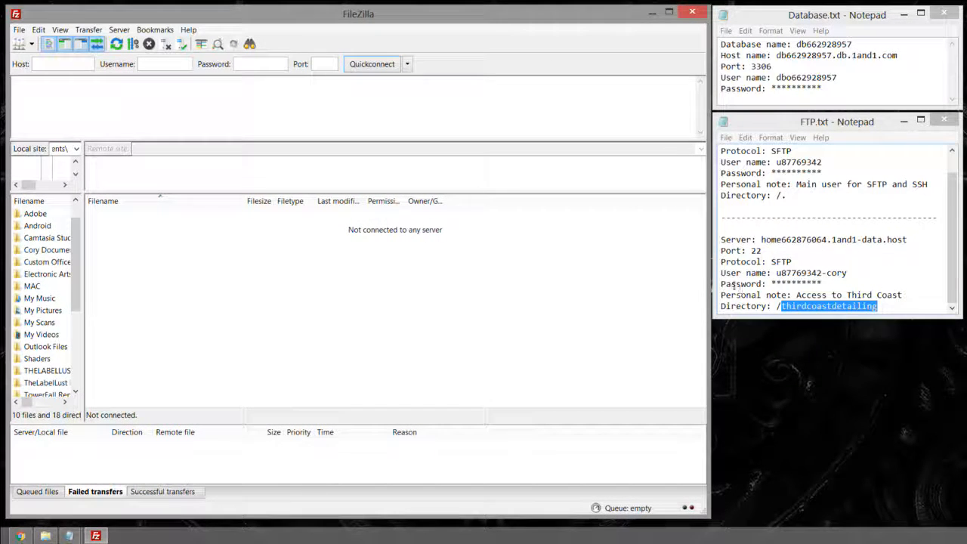
{"action": "mouse_move", "coordinate": [721, 240]}
{"action": "left_mouse_down"}
{"action": "mouse_move", "coordinate": [890, 306]}
{"action": "mouse_move", "coordinate": [721, 240]}
{"action": "left_mouse_up"}
{"action": "left_click", "coordinate": [905, 307]}
{"action": "left_click_drag", "start_coordinate": [788, 196], "coordinate": [691, 145]}
{"action": "left_click_drag", "start_coordinate": [722, 261], "coordinate": [911, 341]}
{"action": "left_click", "coordinate": [772, 284]}
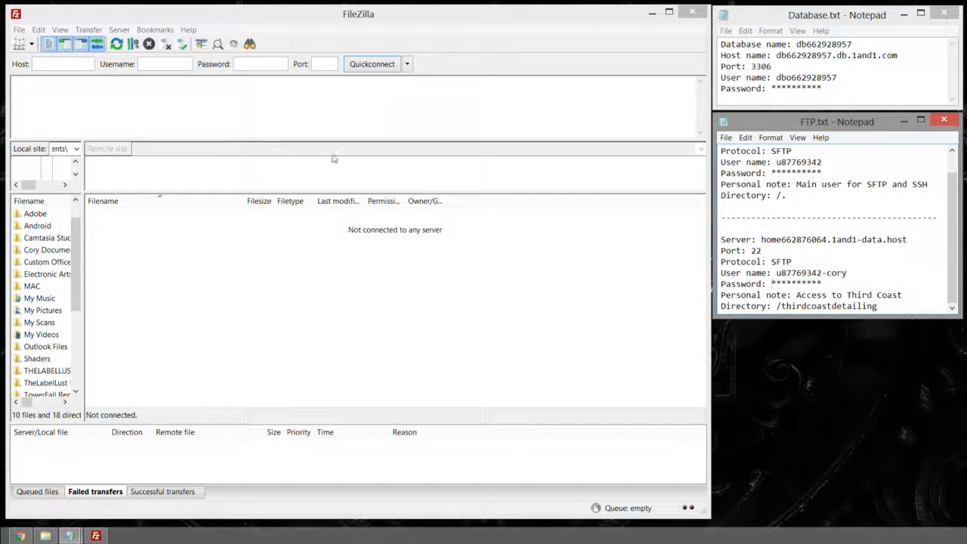
{"action": "left_click", "coordinate": [20, 30]}
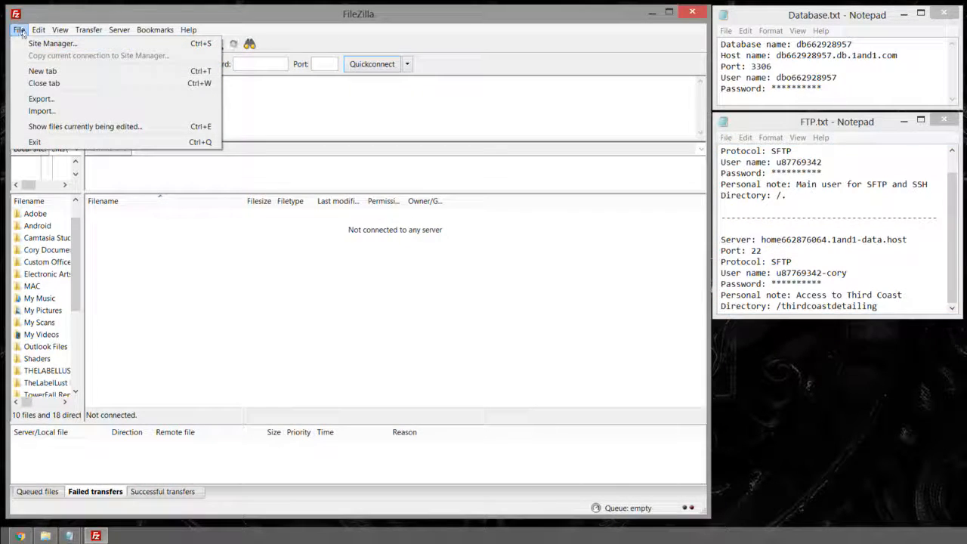
Step: Add a new site named 'Third Coast Detailing' under My Sites in the Site Manager
{"action": "left_click", "coordinate": [30, 43]}
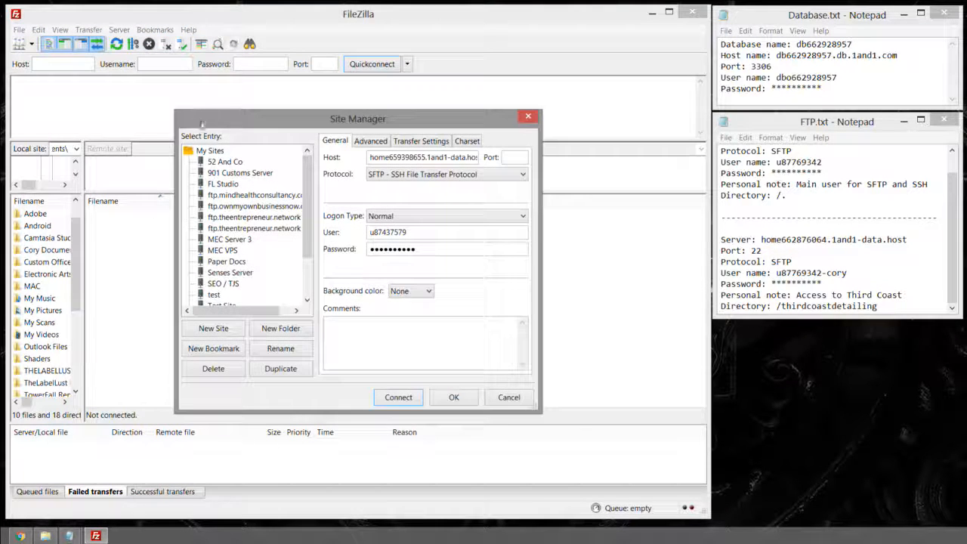
{"action": "left_click", "coordinate": [218, 154]}
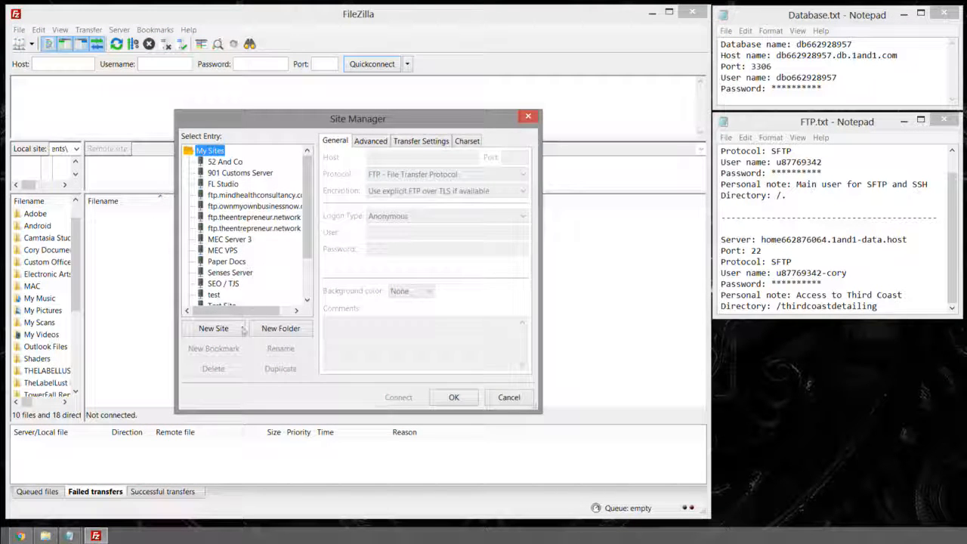
{"action": "left_click", "coordinate": [214, 329]}
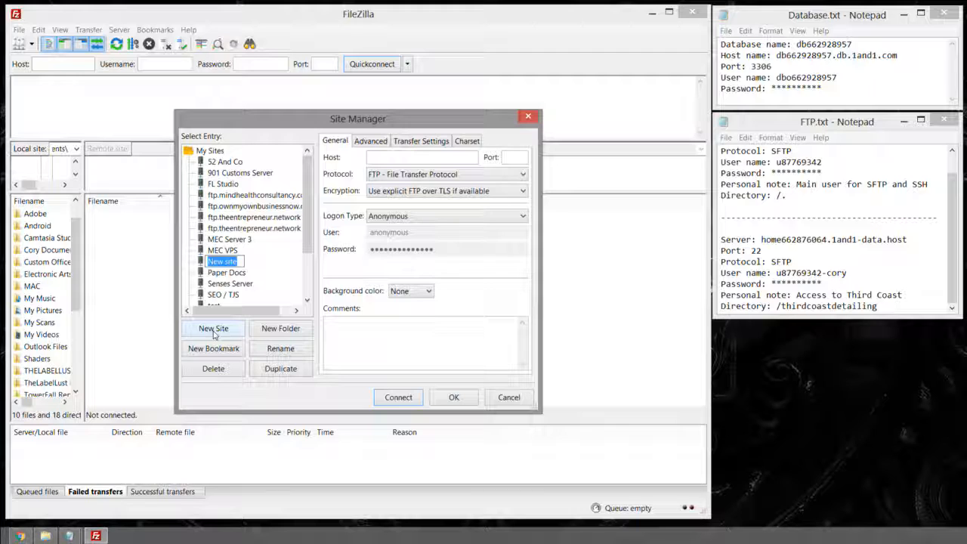
{"action": "type", "text": "Thir"}
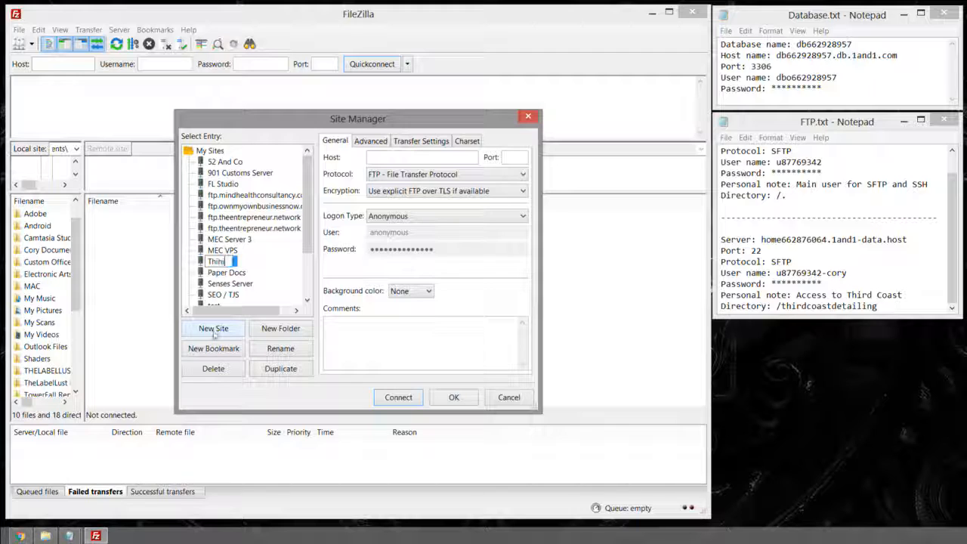
{"action": "type", "text": "d Coast Detailing"}
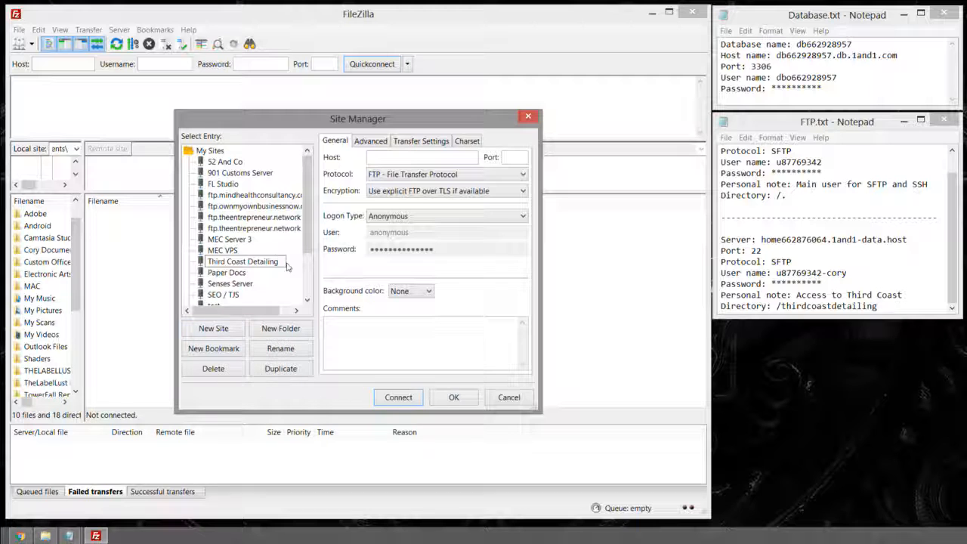
{"action": "key", "text": "Return"}
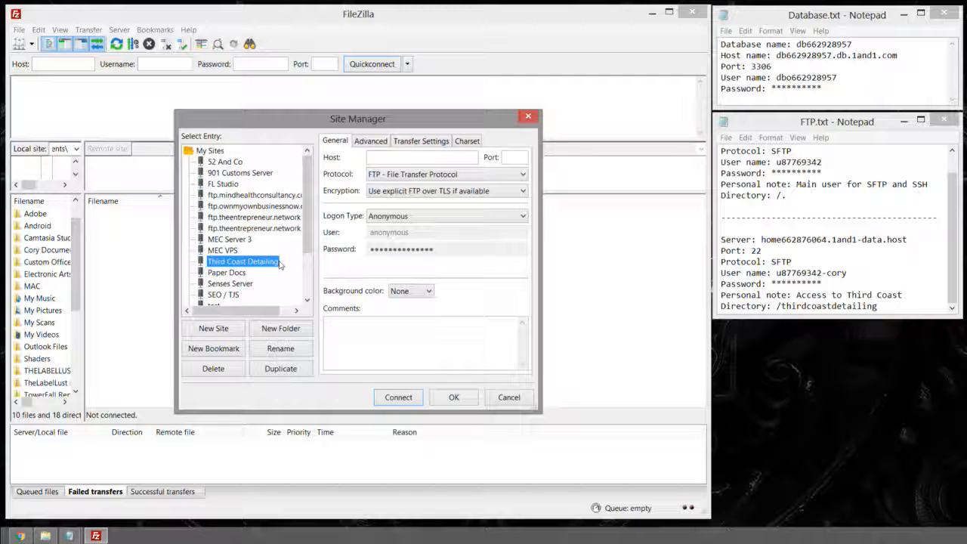
{"action": "left_click", "coordinate": [382, 157]}
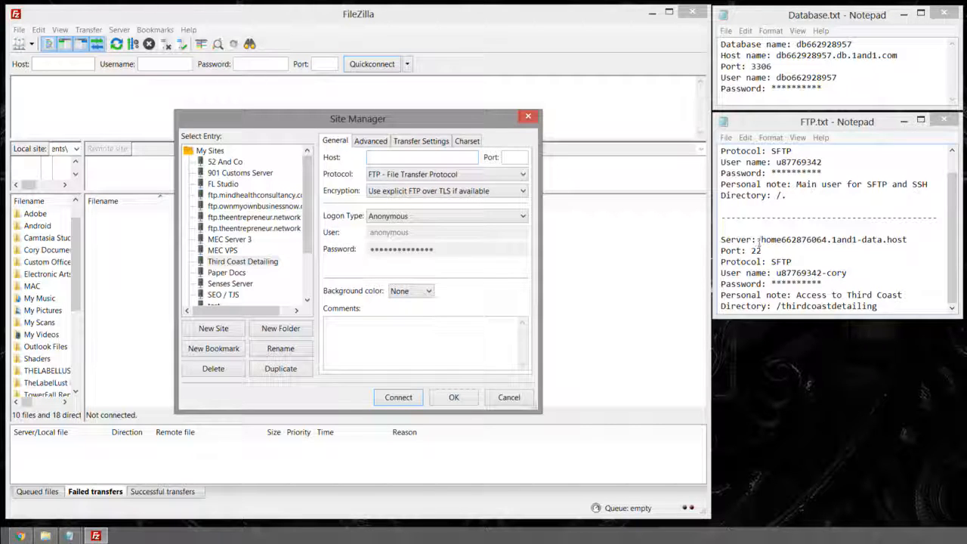
Step: Set the host from the notes, port 22, SFTP protocol and Normal logon type
{"action": "left_click_drag", "start_coordinate": [762, 239], "coordinate": [907, 239]}
{"action": "key", "text": "ctrl+c"}
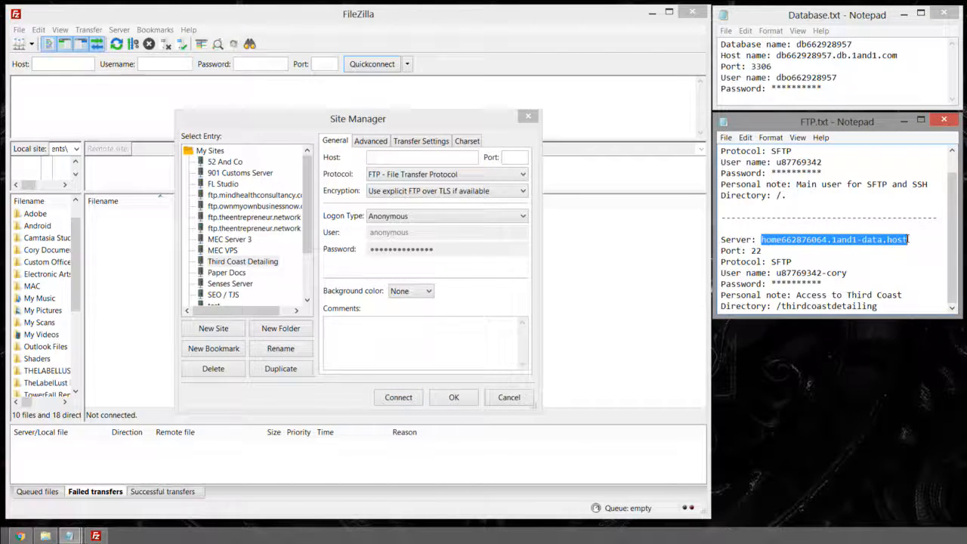
{"action": "left_click", "coordinate": [422, 156]}
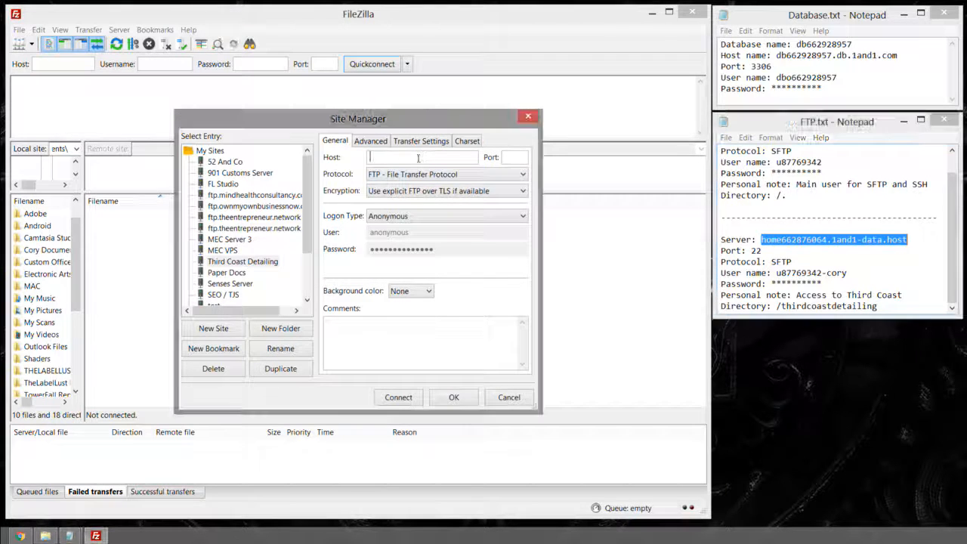
{"action": "key", "text": "ctrl+v"}
{"action": "left_click_drag", "start_coordinate": [751, 251], "coordinate": [766, 251]}
{"action": "key", "text": "ctrl+c"}
{"action": "left_click", "coordinate": [521, 157]}
{"action": "key", "text": "ctrl+v"}
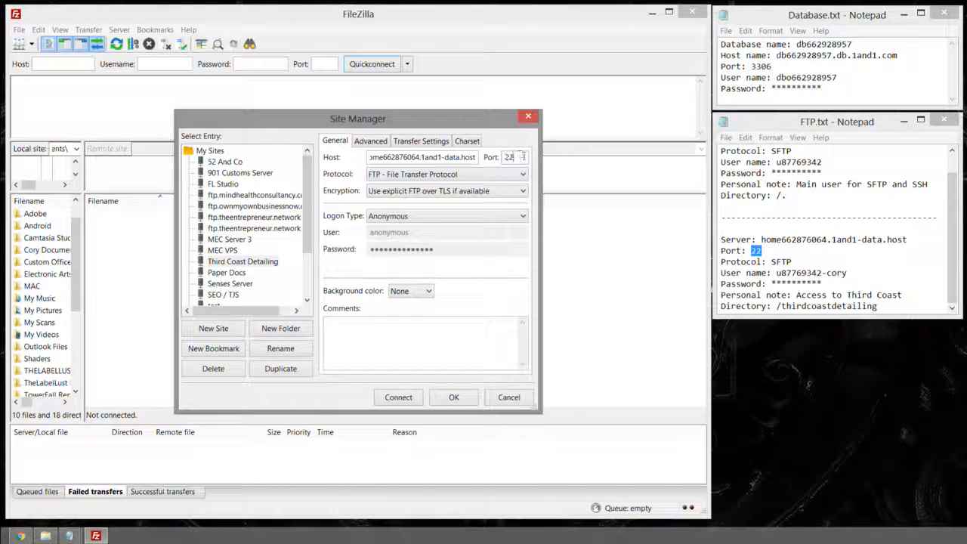
{"action": "left_click", "coordinate": [422, 177]}
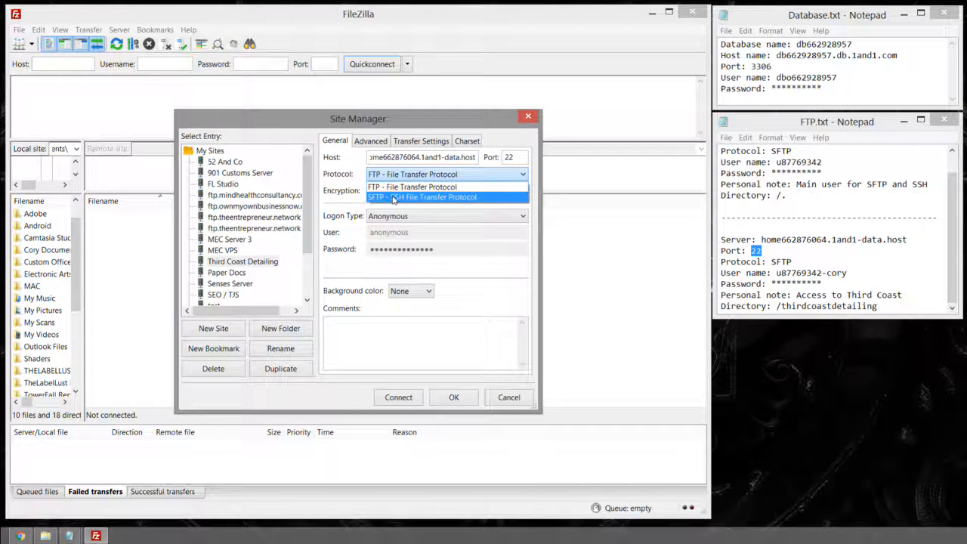
{"action": "left_click", "coordinate": [392, 198]}
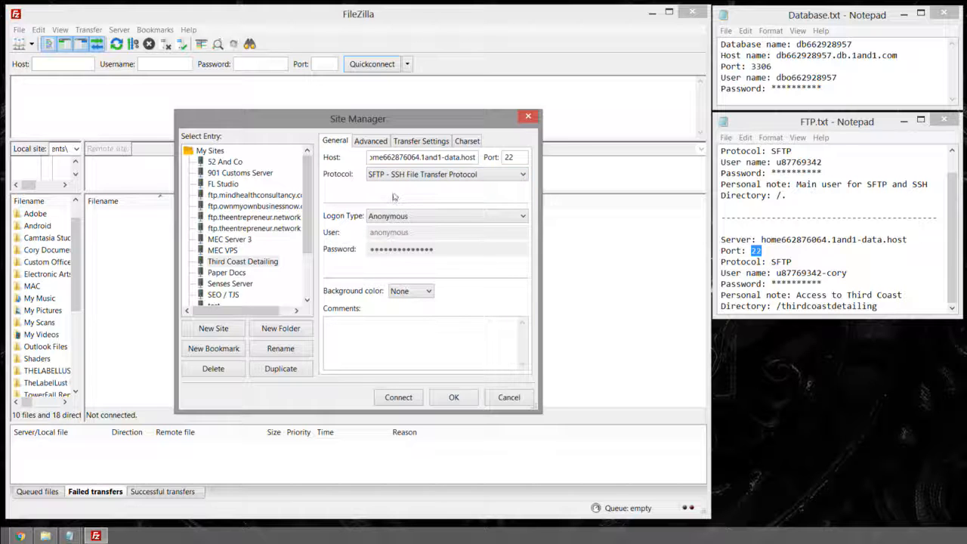
{"action": "left_click", "coordinate": [397, 216]}
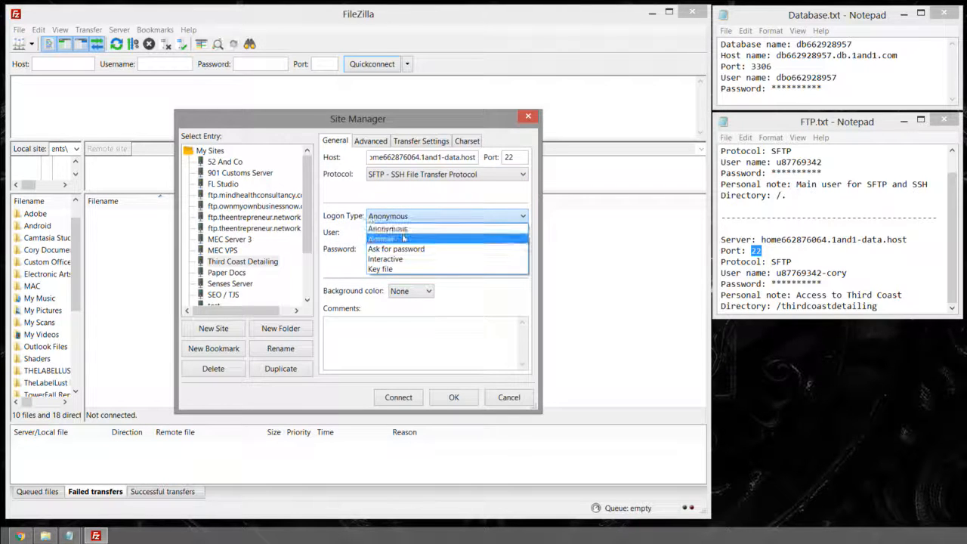
{"action": "left_click", "coordinate": [404, 238]}
Step: Paste the account's user name from the notes and enter its password
{"action": "double_click", "coordinate": [402, 232]}
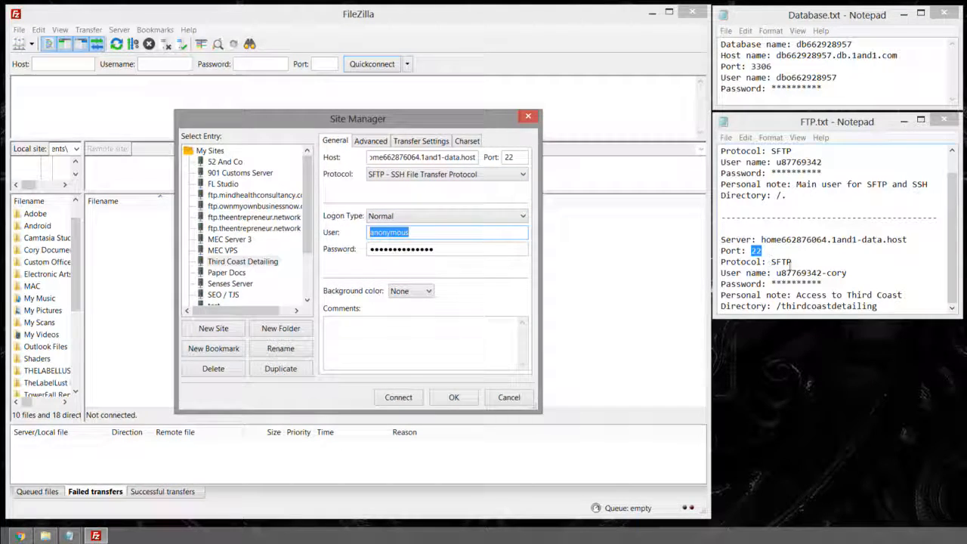
{"action": "left_click_drag", "start_coordinate": [777, 273], "coordinate": [847, 273]}
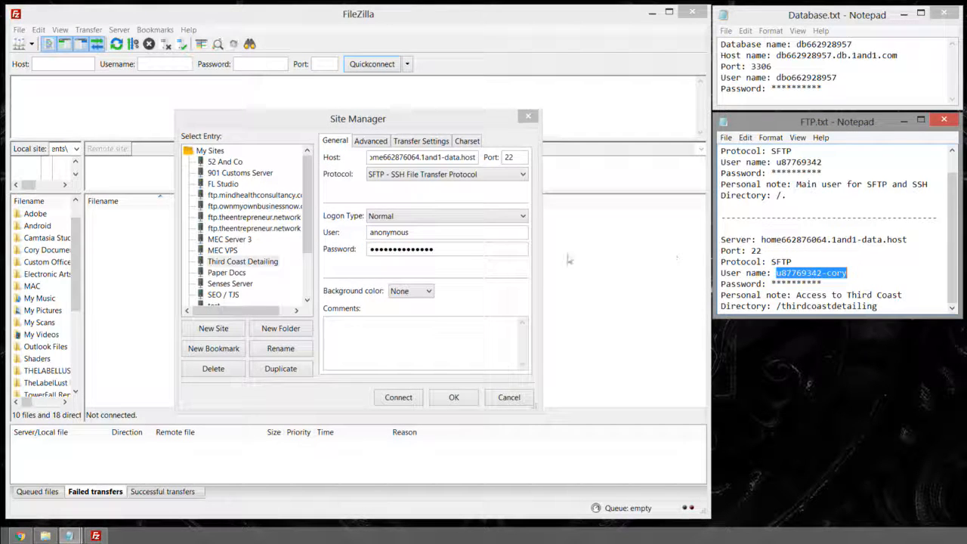
{"action": "left_click", "coordinate": [469, 240]}
{"action": "key", "text": "ctrl+v"}
{"action": "left_click", "coordinate": [466, 248]}
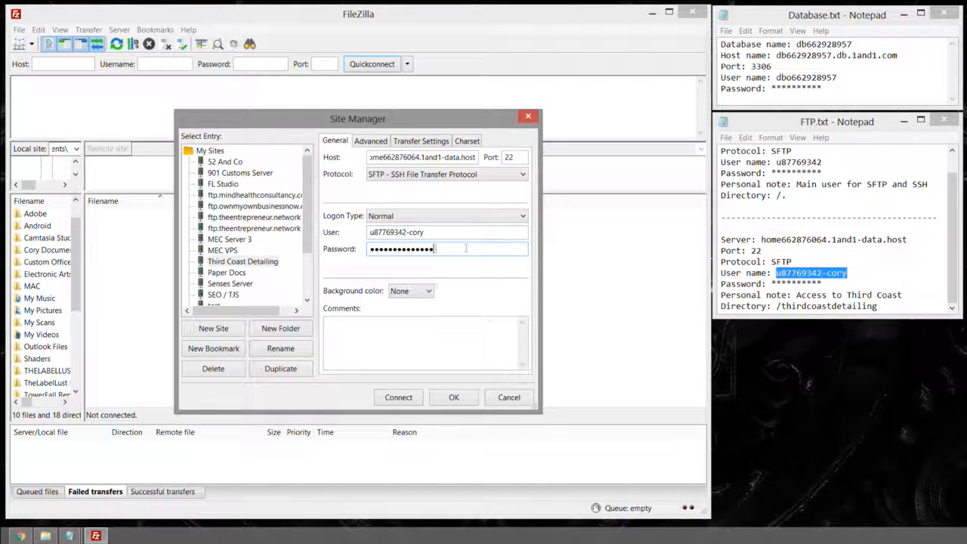
{"action": "double_click", "coordinate": [467, 249]}
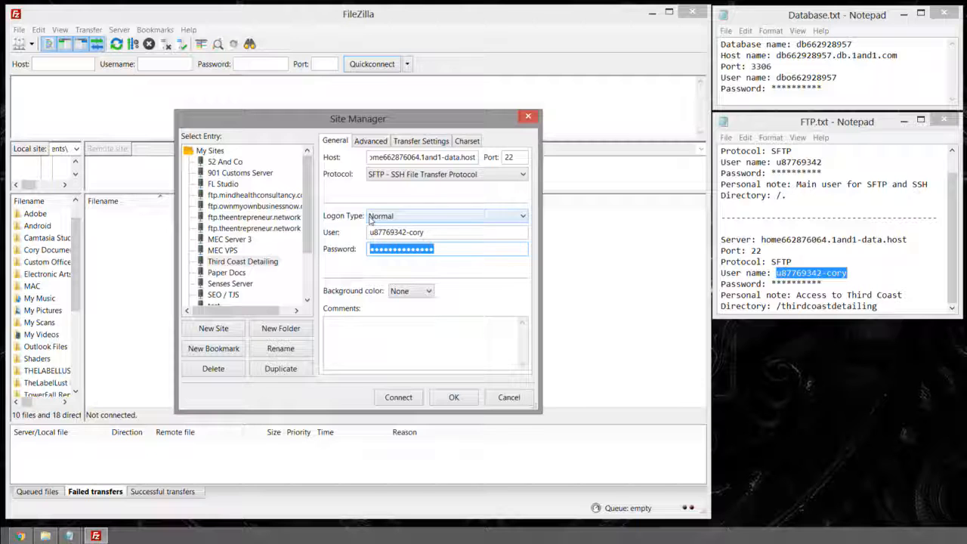
{"action": "type", "text": "****"}
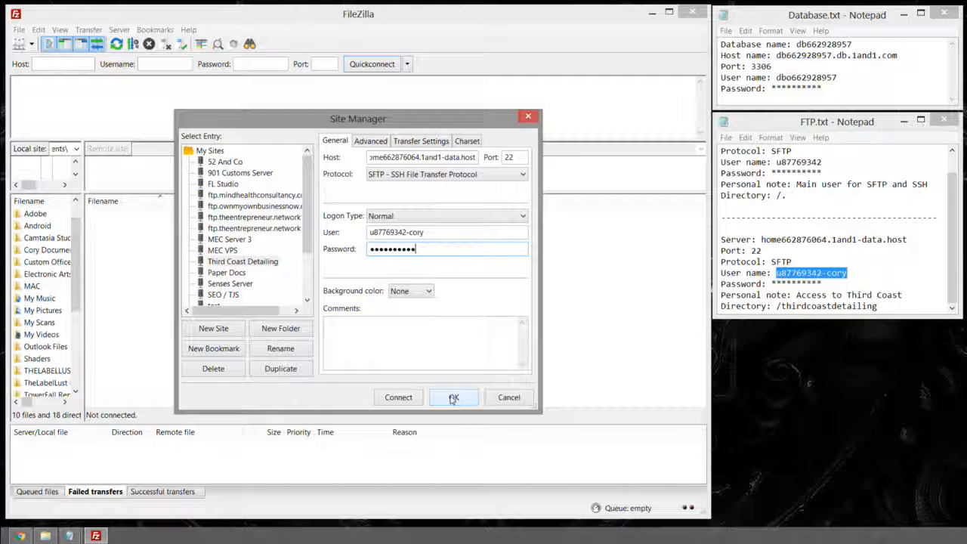
Step: Connect to the Third Coast Detailing site, always trusting the server's host key
{"action": "left_click", "coordinate": [399, 398]}
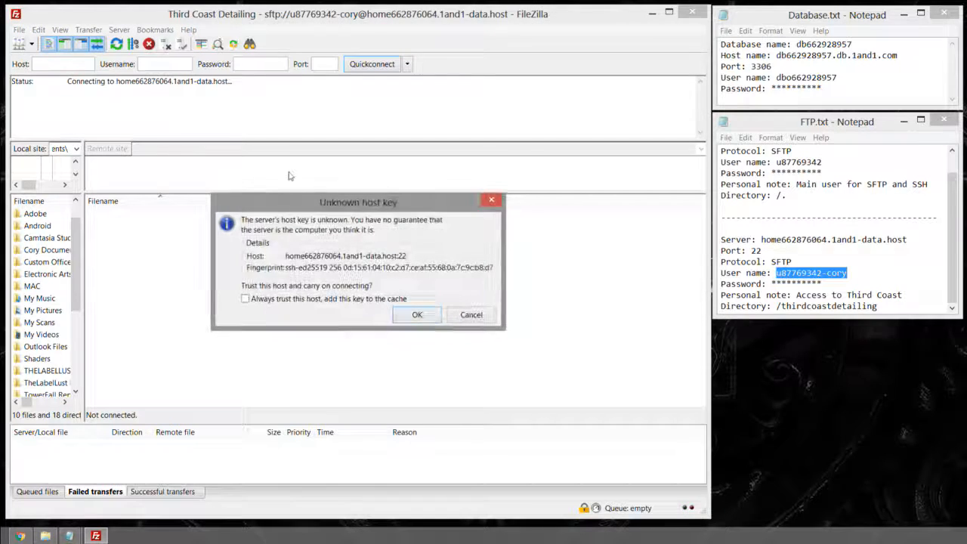
{"action": "left_click", "coordinate": [245, 299]}
{"action": "left_click_drag", "start_coordinate": [317, 203], "coordinate": [346, 177]}
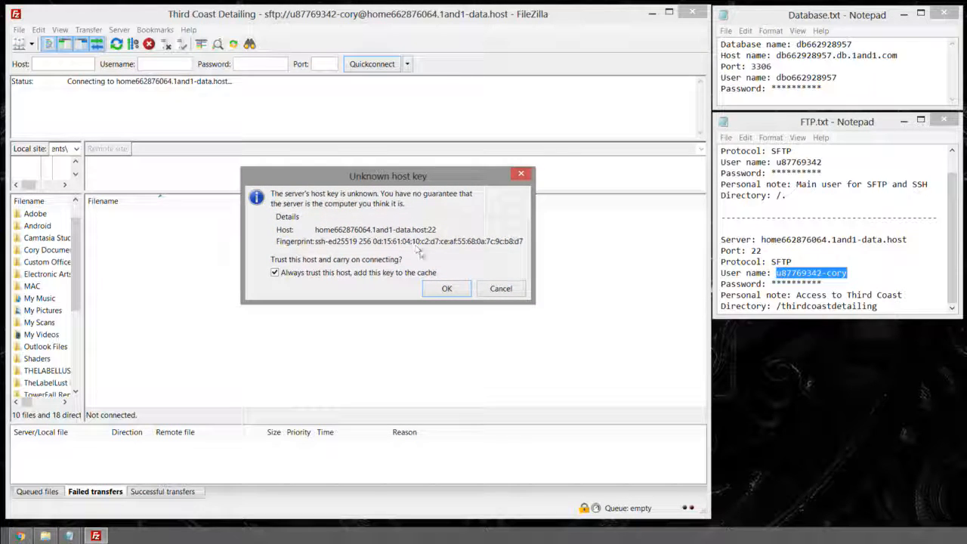
{"action": "left_click", "coordinate": [446, 289]}
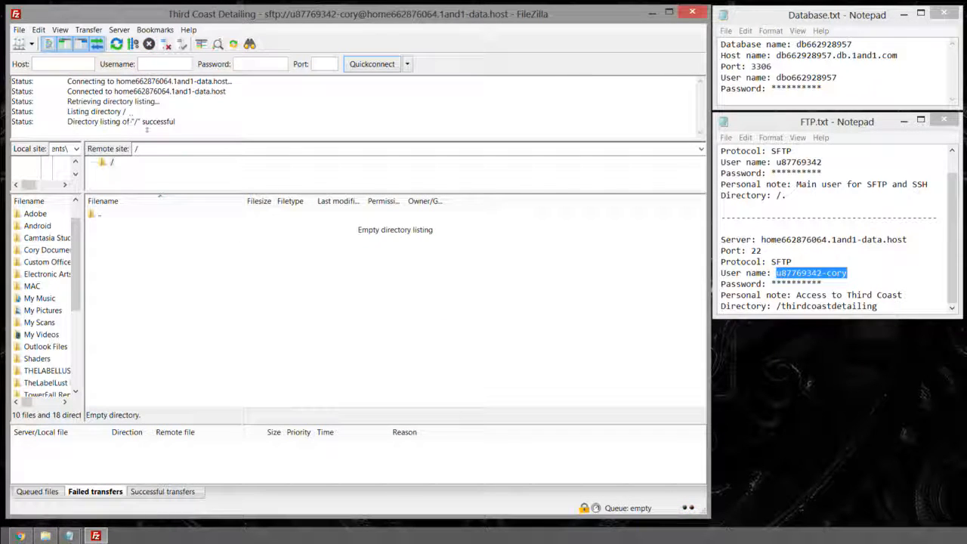
Step: Review the connection status messages and the empty remote root directory
{"action": "left_click_drag", "start_coordinate": [188, 122], "coordinate": [9, 78]}
{"action": "left_click_drag", "start_coordinate": [67, 81], "coordinate": [224, 125]}
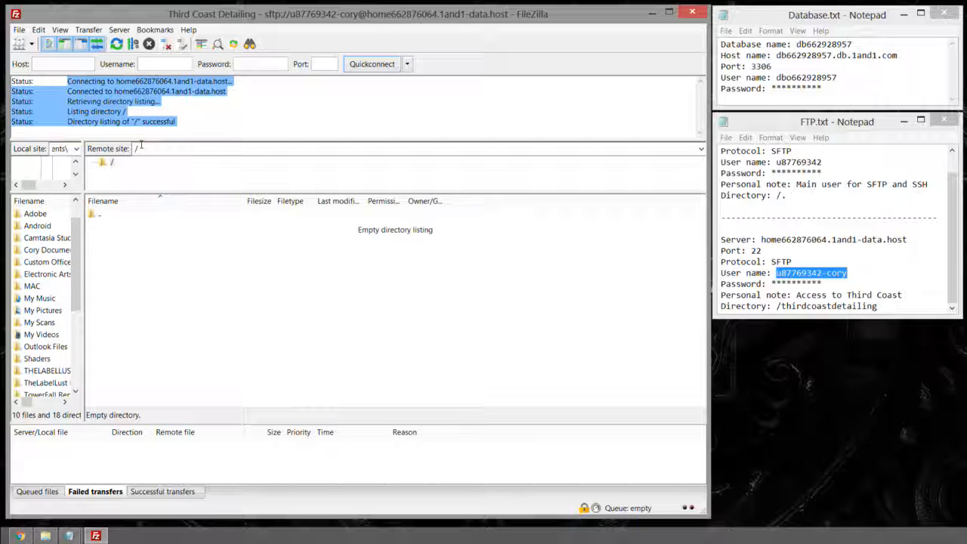
{"action": "left_click_drag", "start_coordinate": [133, 194], "coordinate": [142, 226]}
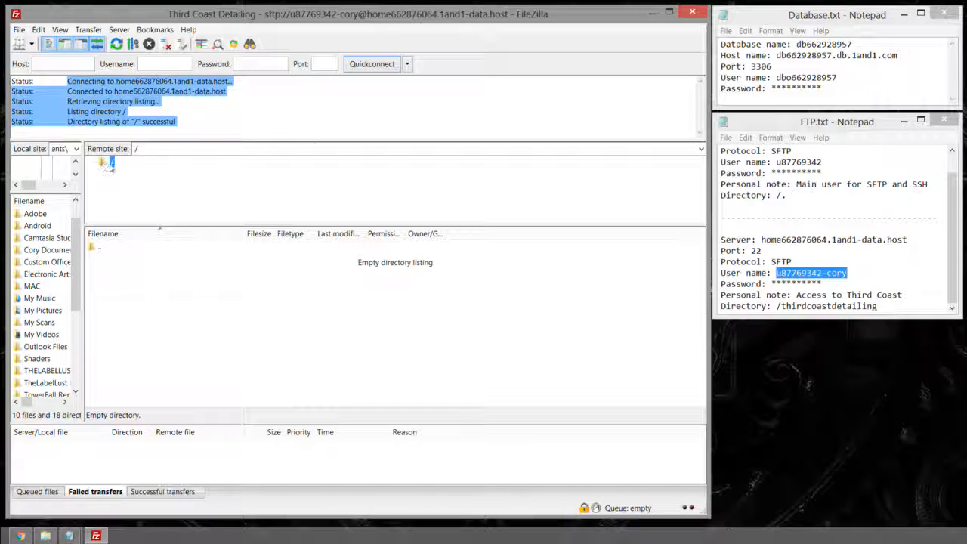
{"action": "left_click", "coordinate": [140, 281]}
Step: Add a new site in the Site Manager named 'Third Coast Root'
{"action": "left_click", "coordinate": [19, 30]}
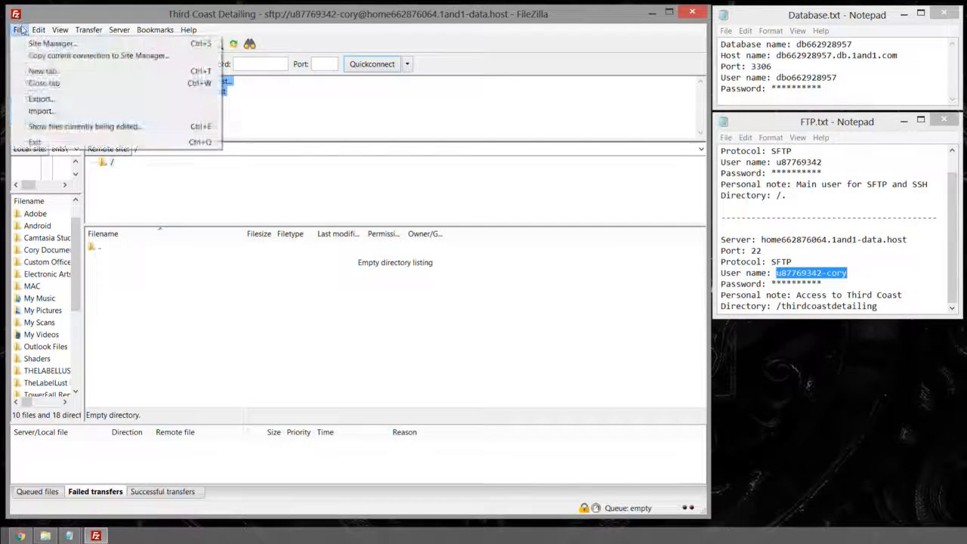
{"action": "left_click", "coordinate": [43, 44]}
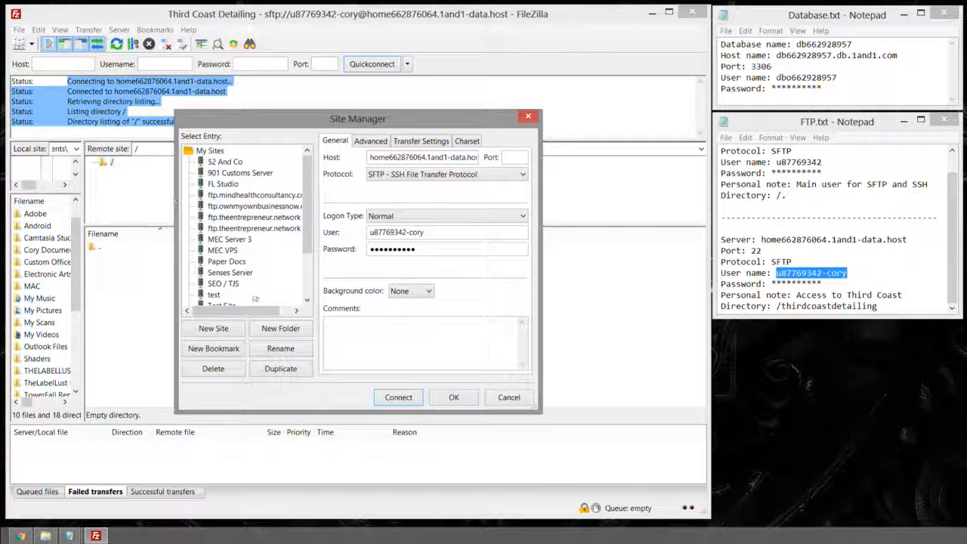
{"action": "left_click", "coordinate": [214, 328]}
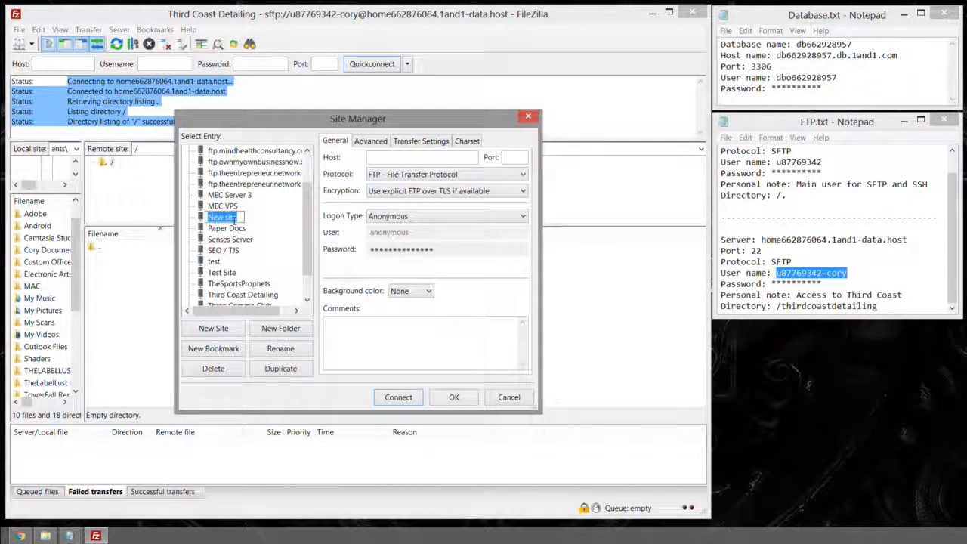
{"action": "type", "text": "Third Coast Rrot"}
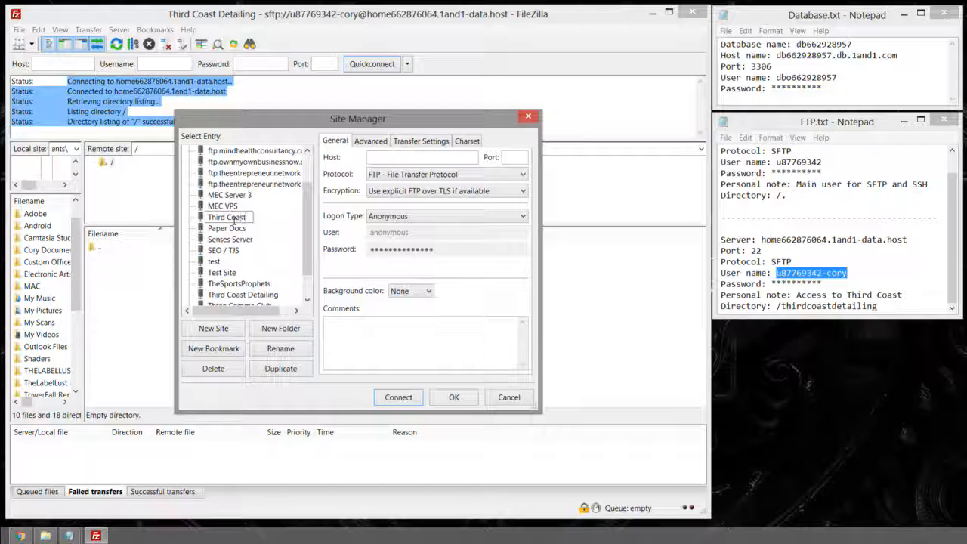
{"action": "key", "text": "BackSpace"}
{"action": "key", "text": "BackSpace"}
{"action": "key", "text": "BackSpace"}
{"action": "type", "text": "oot"}
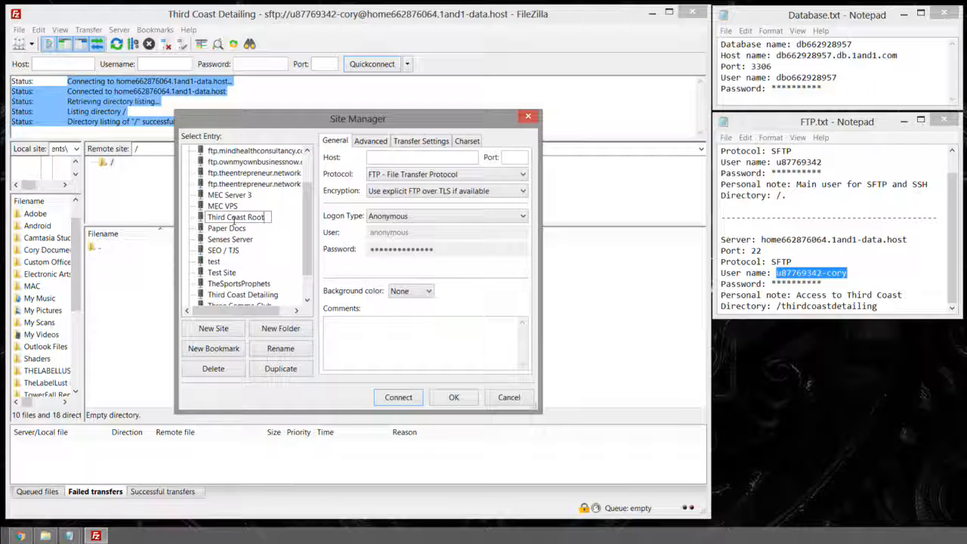
{"action": "key", "text": "Return"}
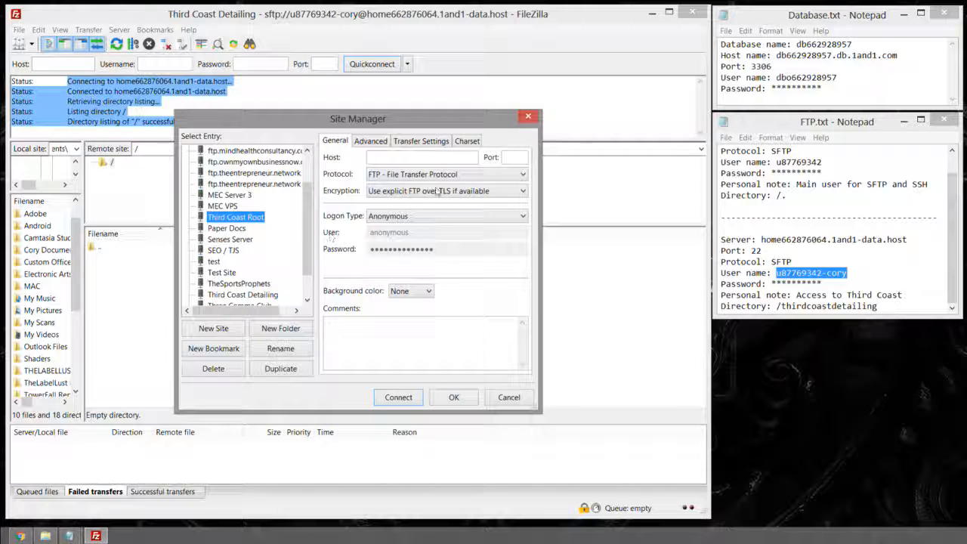
Step: Dismiss the missing host name warning and select the server host name in the notes
{"action": "left_click", "coordinate": [397, 158]}
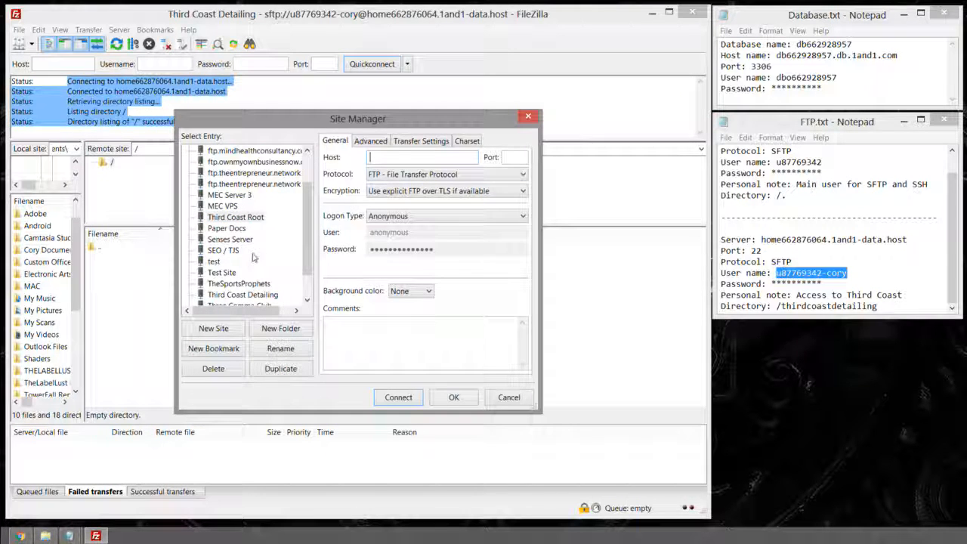
{"action": "left_click", "coordinate": [242, 284]}
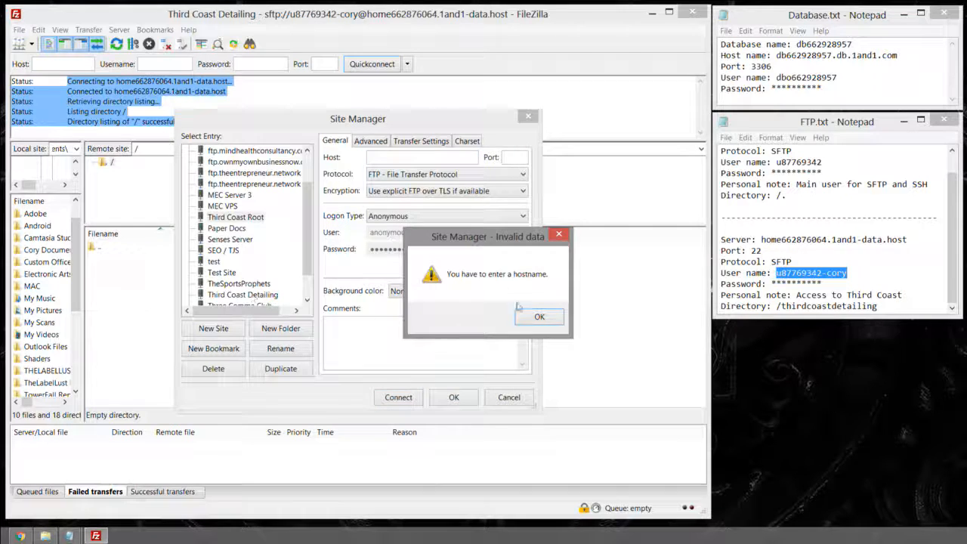
{"action": "left_click", "coordinate": [540, 318]}
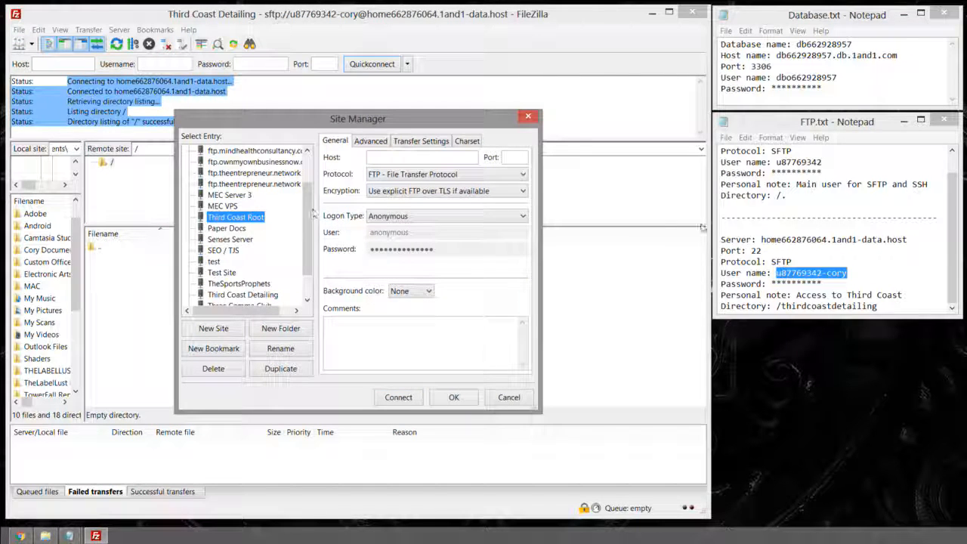
{"action": "left_click", "coordinate": [781, 172]}
{"action": "scroll", "coordinate": [786, 189], "scroll_direction": "up", "scroll_amount": 1}
Step: Paste the 1and1 server host name and port 22 from the notes into Third Coast Root
{"action": "left_click_drag", "start_coordinate": [761, 151], "coordinate": [937, 150]}
{"action": "key", "text": "ctrl+c"}
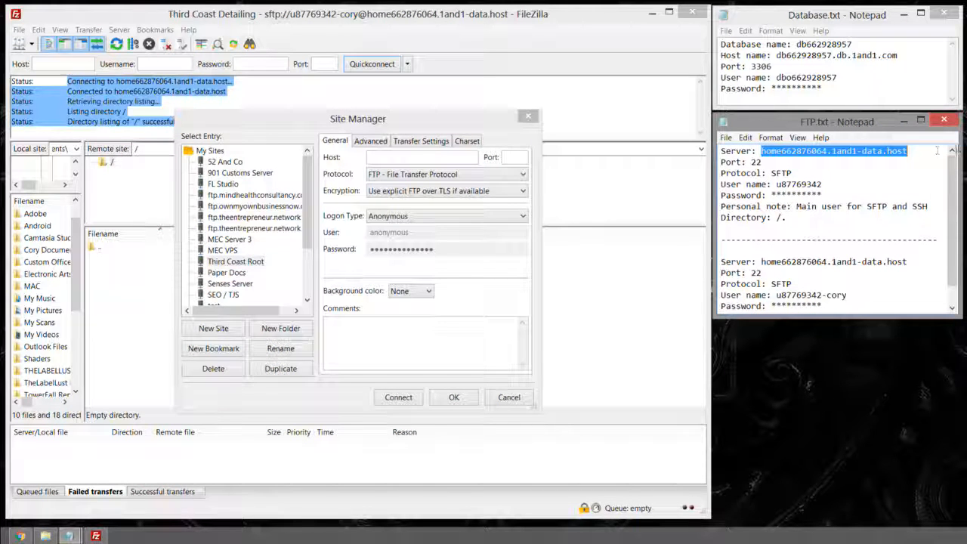
{"action": "left_click", "coordinate": [432, 157]}
{"action": "key", "text": "ctrl+v"}
{"action": "left_click", "coordinate": [755, 161]}
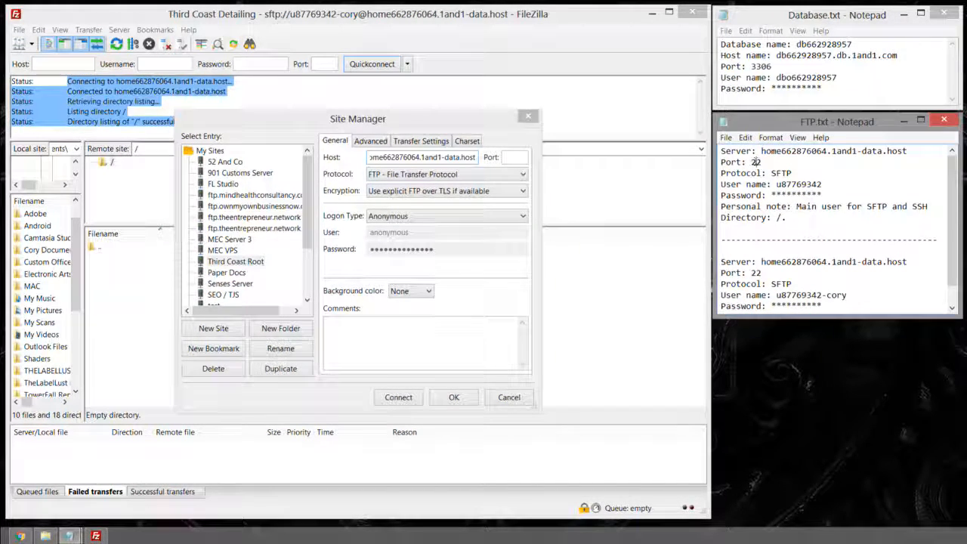
{"action": "mouse_move", "coordinate": [764, 162]}
{"action": "left_mouse_down"}
{"action": "mouse_move", "coordinate": [721, 162]}
{"action": "mouse_move", "coordinate": [751, 162]}
{"action": "left_mouse_up"}
{"action": "key", "text": "ctrl+c"}
{"action": "left_click", "coordinate": [511, 157]}
{"action": "key", "text": "ctrl+v"}
Step: Set the protocol to SFTP and the logon type to Normal
{"action": "left_click", "coordinate": [475, 175]}
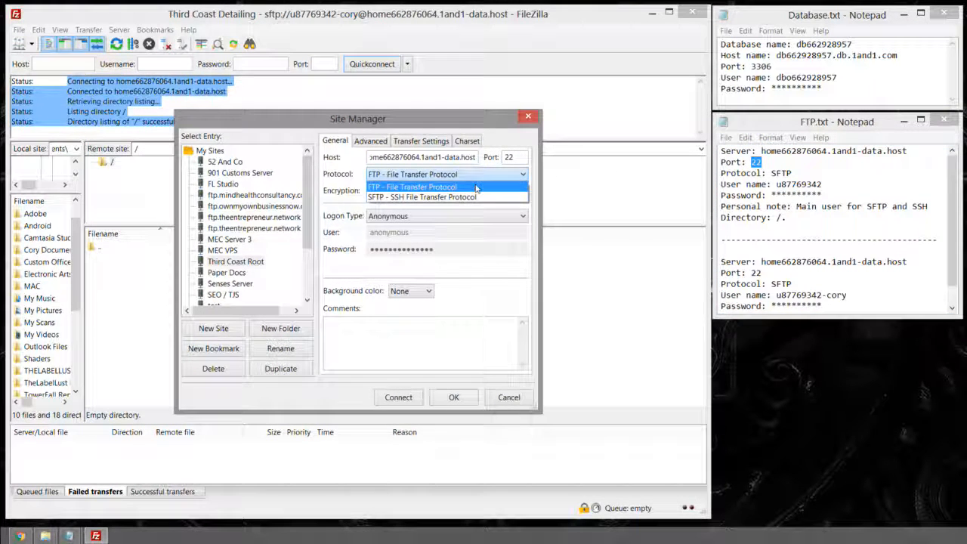
{"action": "left_click", "coordinate": [424, 197]}
{"action": "left_click", "coordinate": [446, 216]}
{"action": "left_click", "coordinate": [419, 239]}
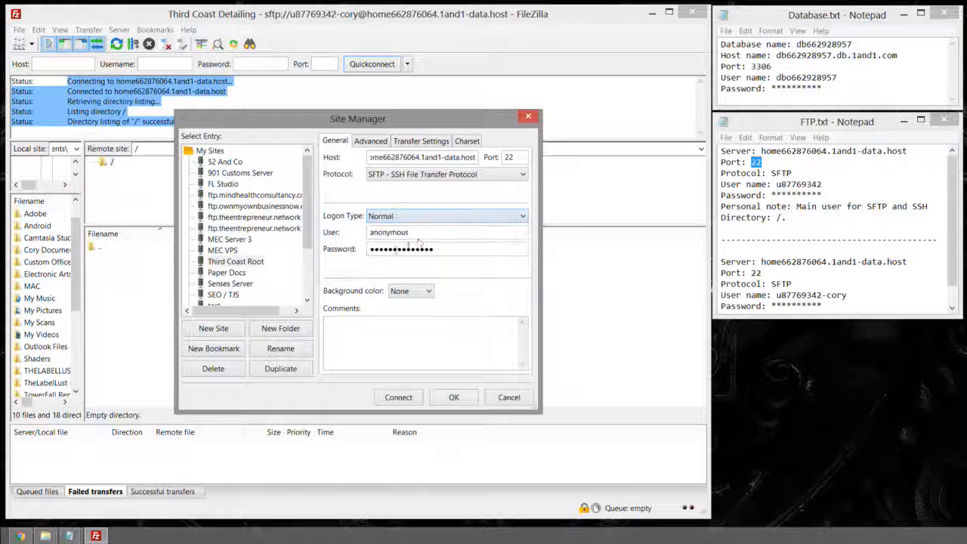
Step: Enter the main account user name and password, then connect to the site
{"action": "double_click", "coordinate": [407, 233]}
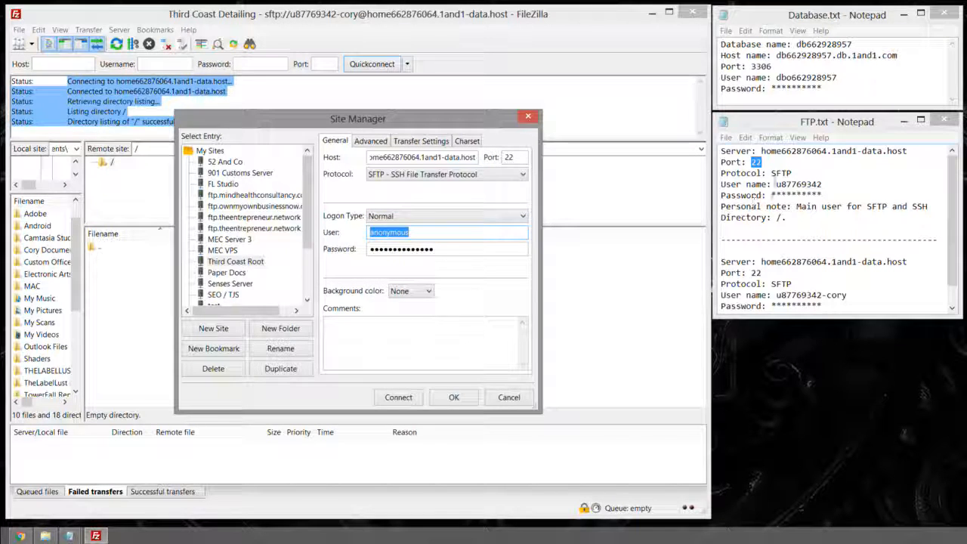
{"action": "double_click", "coordinate": [799, 184]}
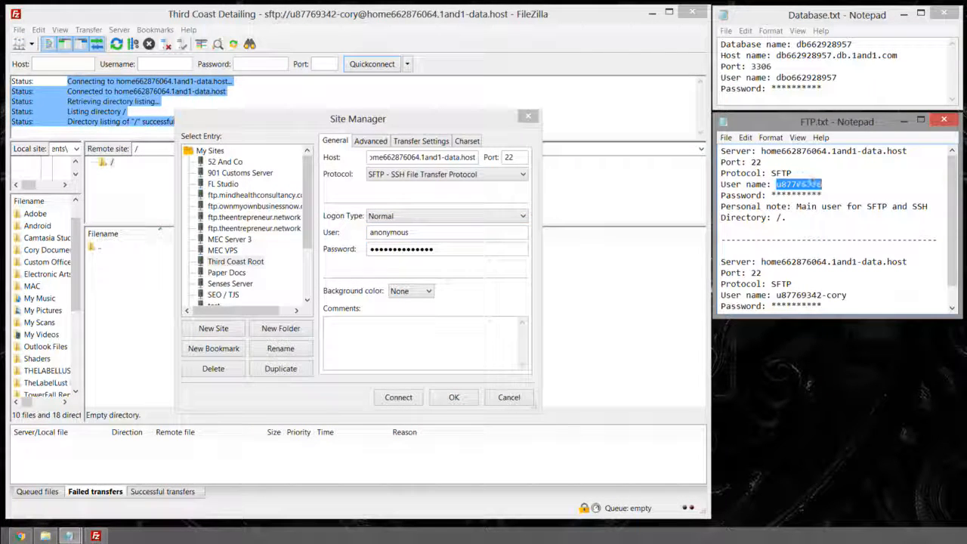
{"action": "left_click", "coordinate": [434, 232]}
{"action": "double_click", "coordinate": [427, 232]}
{"action": "key", "text": "ctrl+v"}
{"action": "left_click_drag", "start_coordinate": [446, 246], "coordinate": [361, 252]}
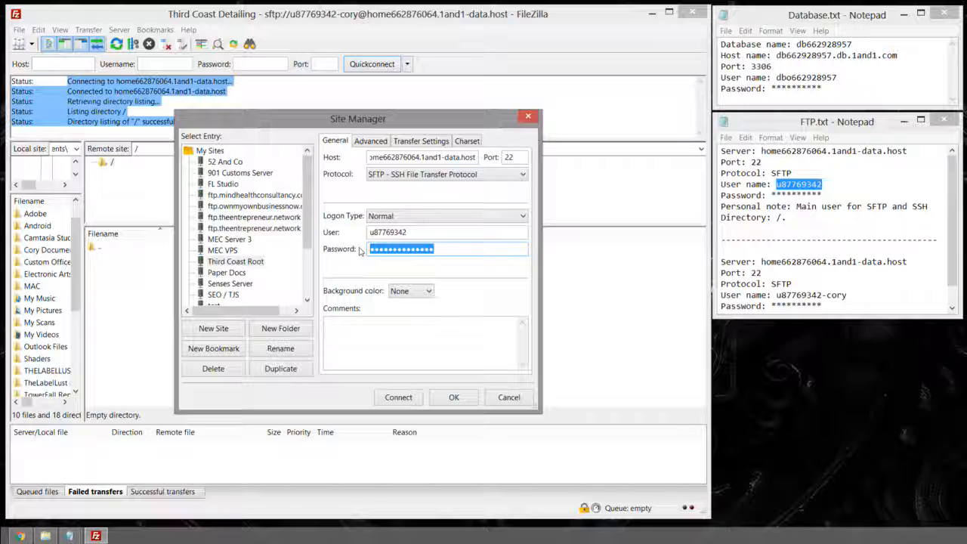
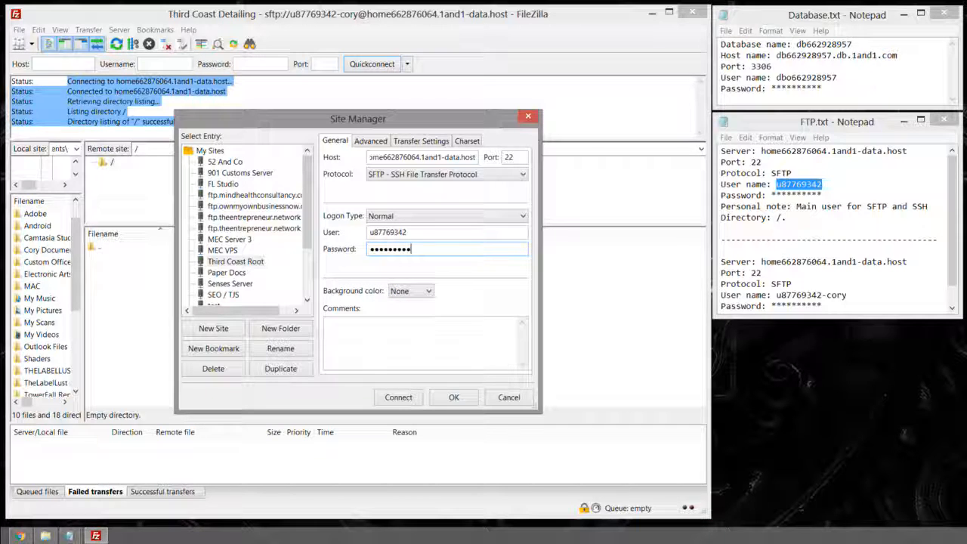
{"action": "left_click", "coordinate": [398, 397]}
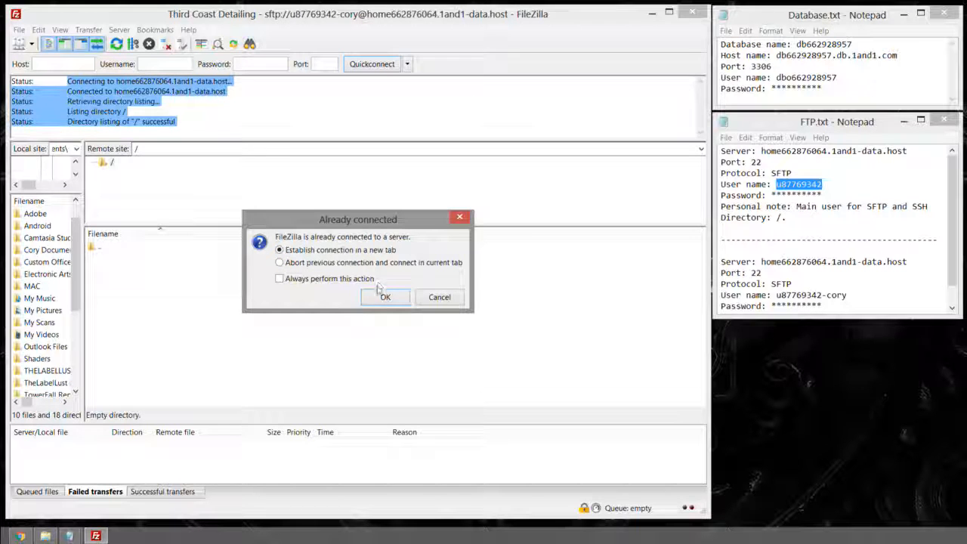
Step: Open Third Coast Root in a new tab, then return to the Third Coast Detailing tab
{"action": "left_click", "coordinate": [306, 264]}
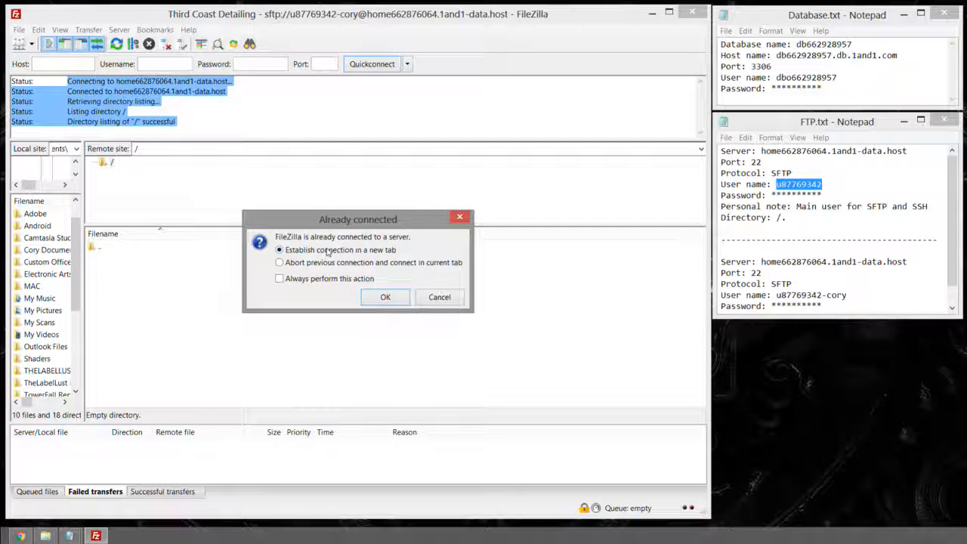
{"action": "left_click", "coordinate": [378, 300]}
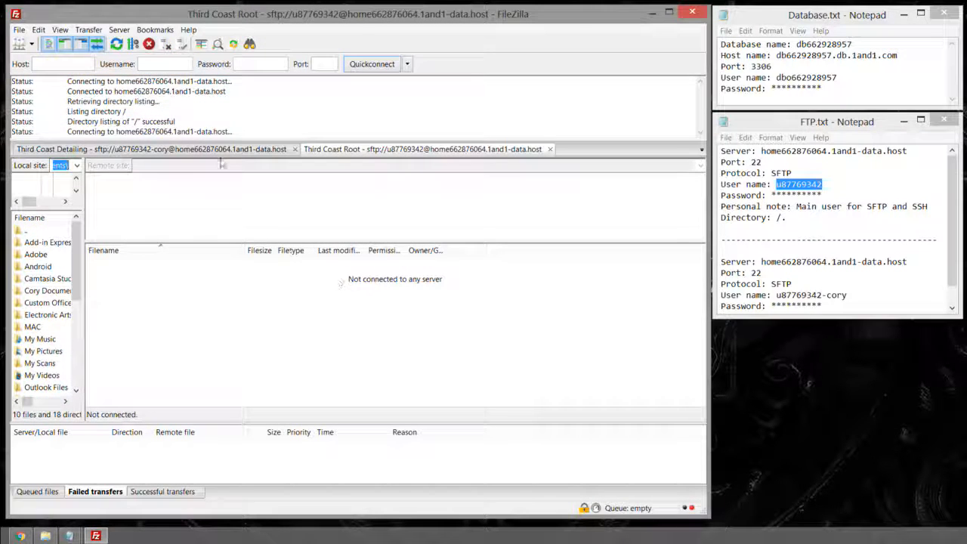
{"action": "left_click", "coordinate": [192, 150]}
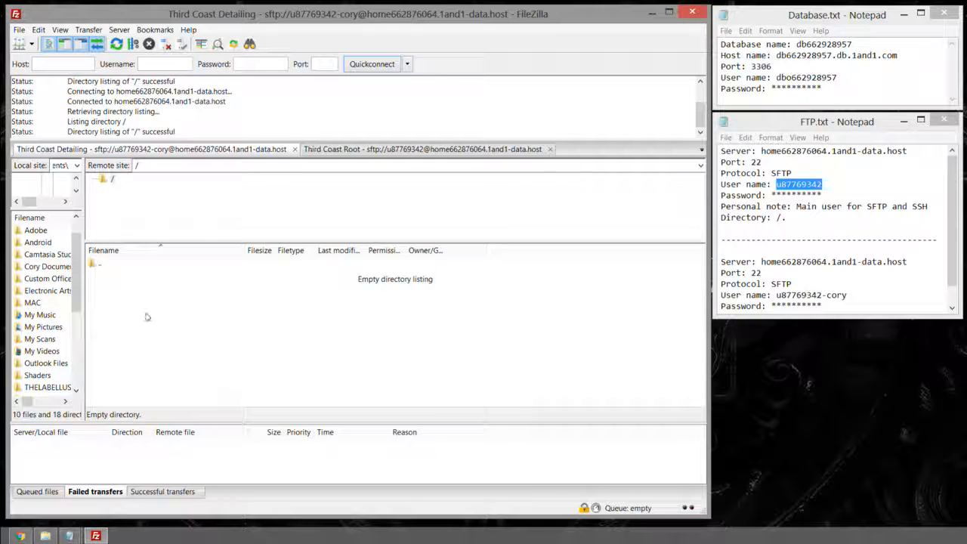
Step: Expand the Third Coast Root server root showing logs, thirdcoastdetailing and index.html, comparing both tabs
{"action": "left_click", "coordinate": [349, 151]}
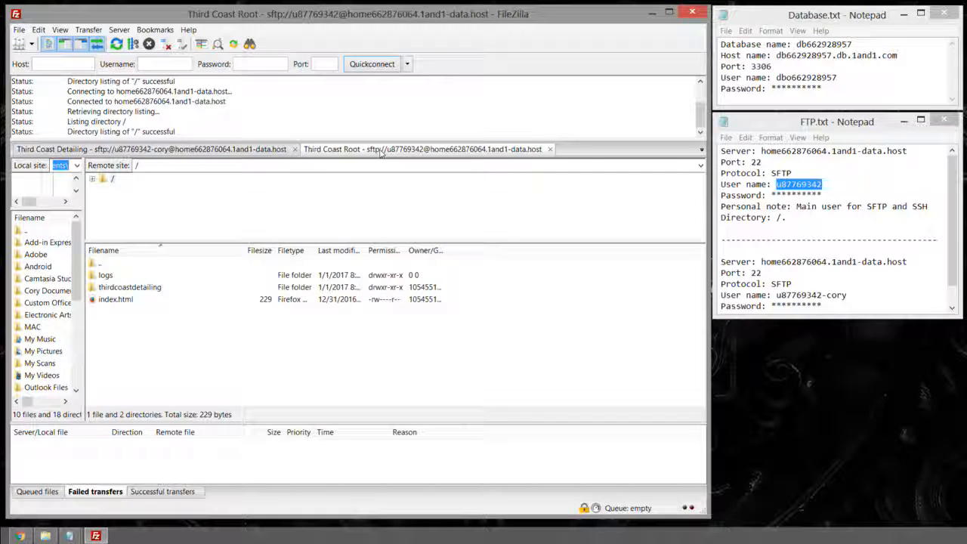
{"action": "left_click_drag", "start_coordinate": [788, 217], "coordinate": [721, 151]}
{"action": "left_click", "coordinate": [420, 155]}
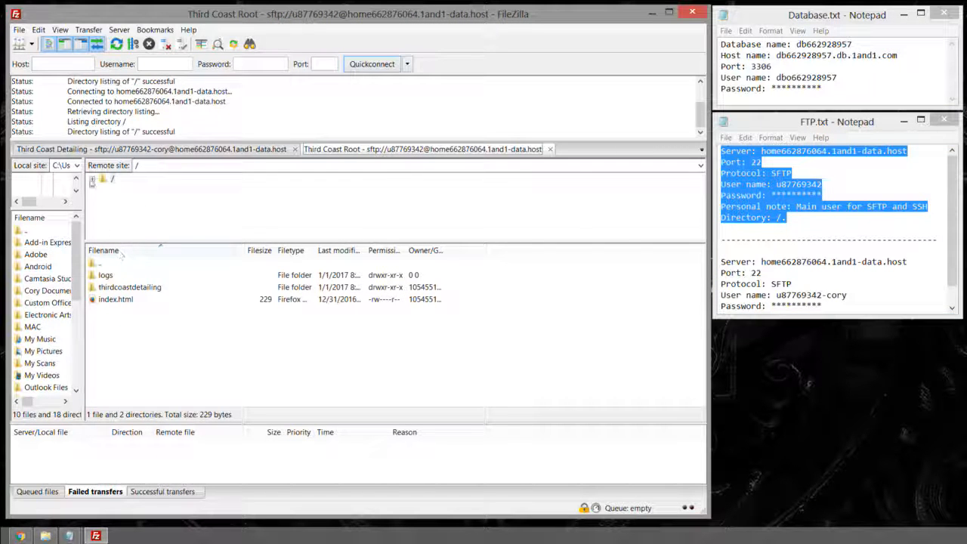
{"action": "left_click", "coordinate": [91, 180]}
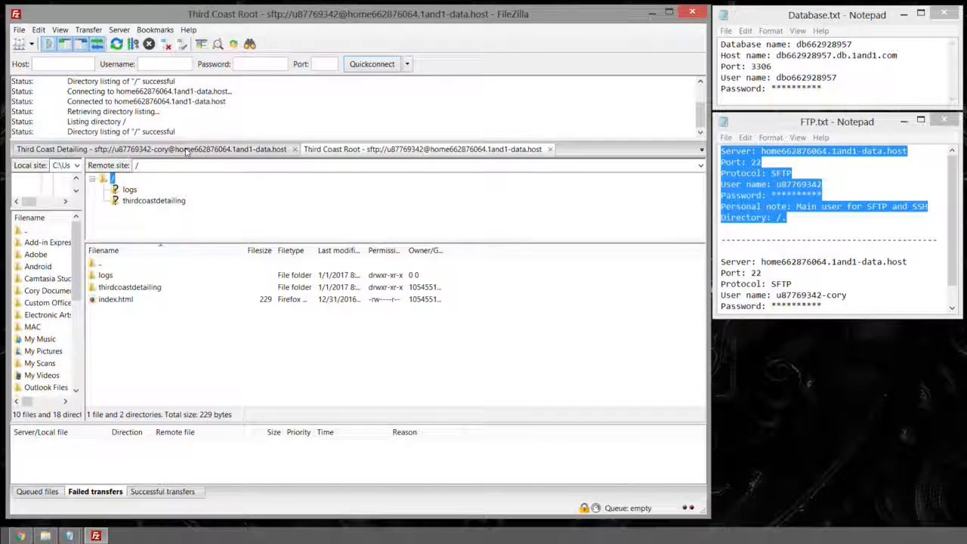
{"action": "left_click", "coordinate": [187, 152]}
{"action": "left_click", "coordinate": [327, 152]}
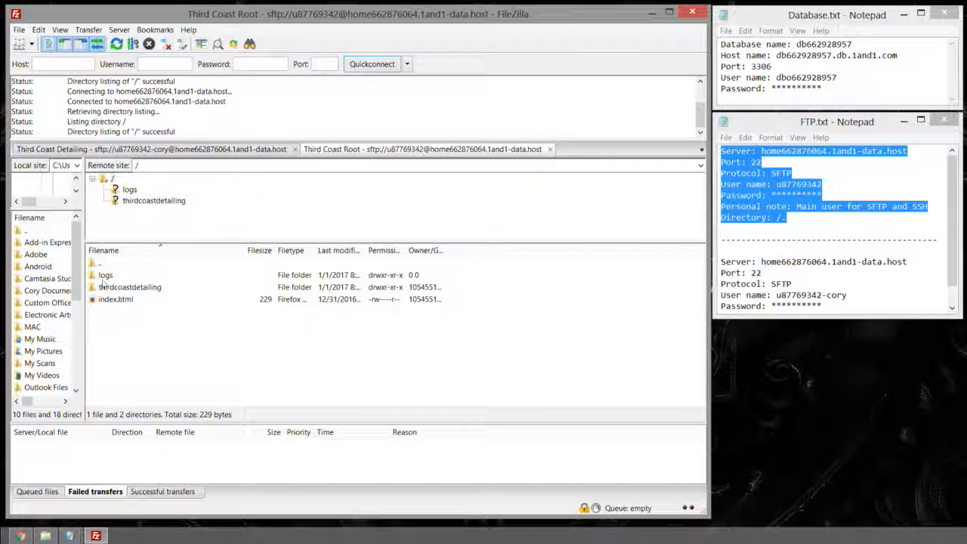
{"action": "left_click", "coordinate": [136, 203]}
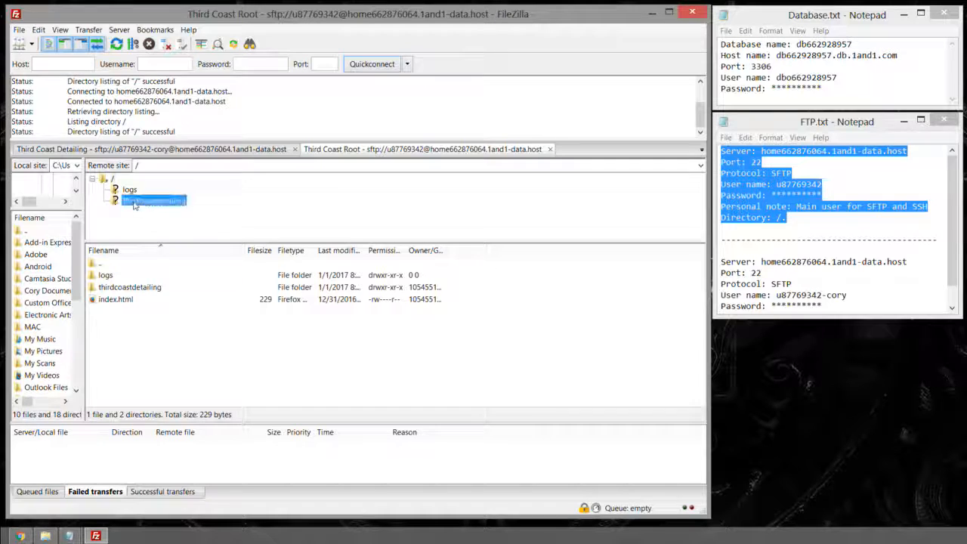
{"action": "left_click", "coordinate": [129, 190]}
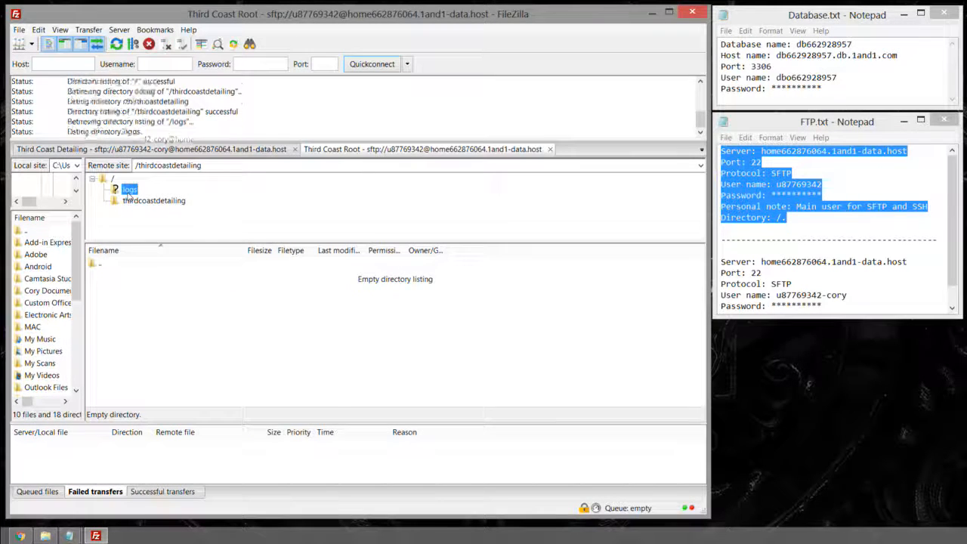
{"action": "left_click", "coordinate": [108, 180]}
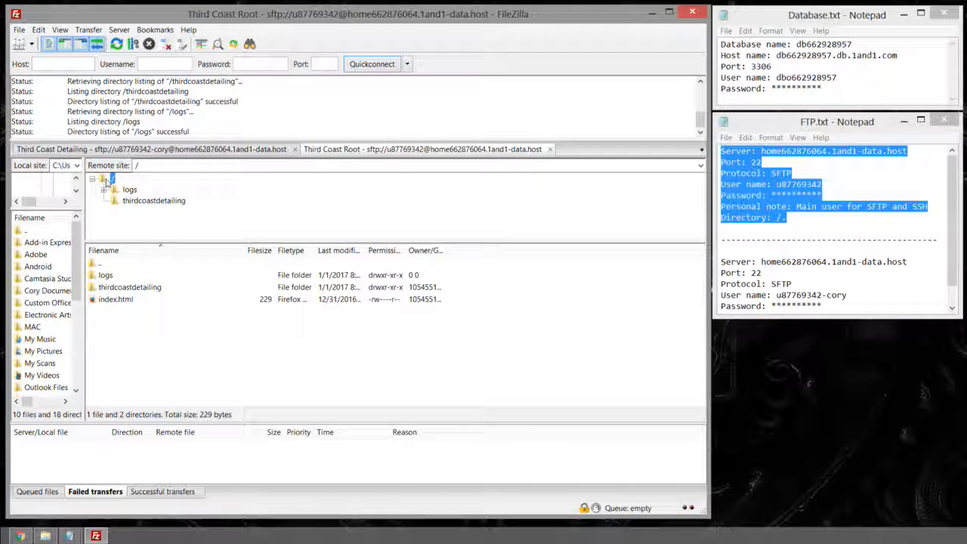
{"action": "double_click", "coordinate": [115, 289]}
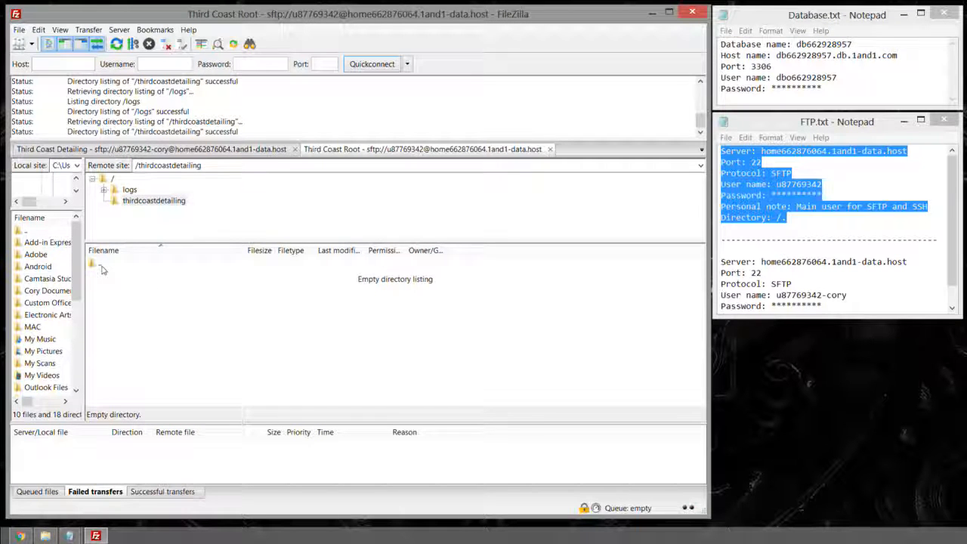
{"action": "double_click", "coordinate": [95, 265]}
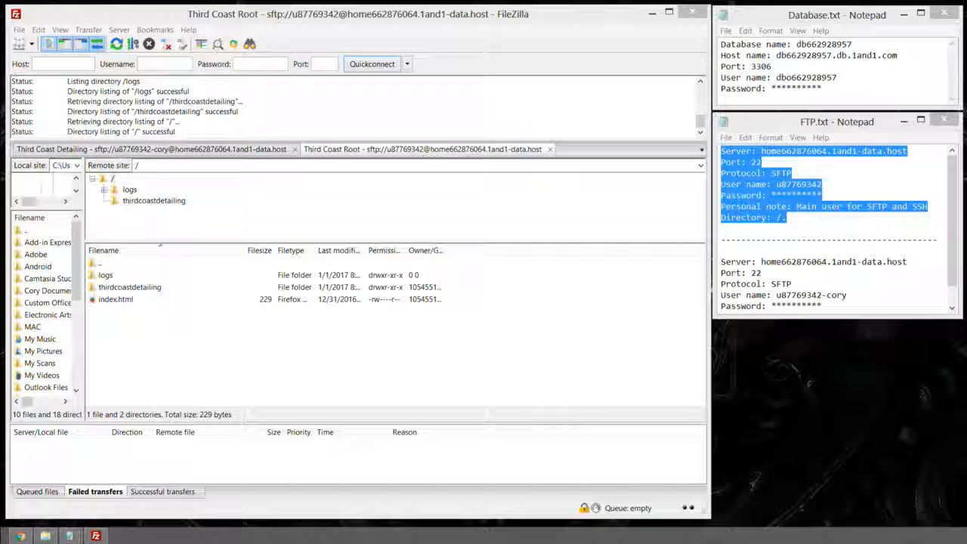
Step: Drag the Desktop PNG image into Third Coast Root's remote top folder to upload it
{"action": "left_click_drag", "start_coordinate": [0, 136], "coordinate": [738, 133]}
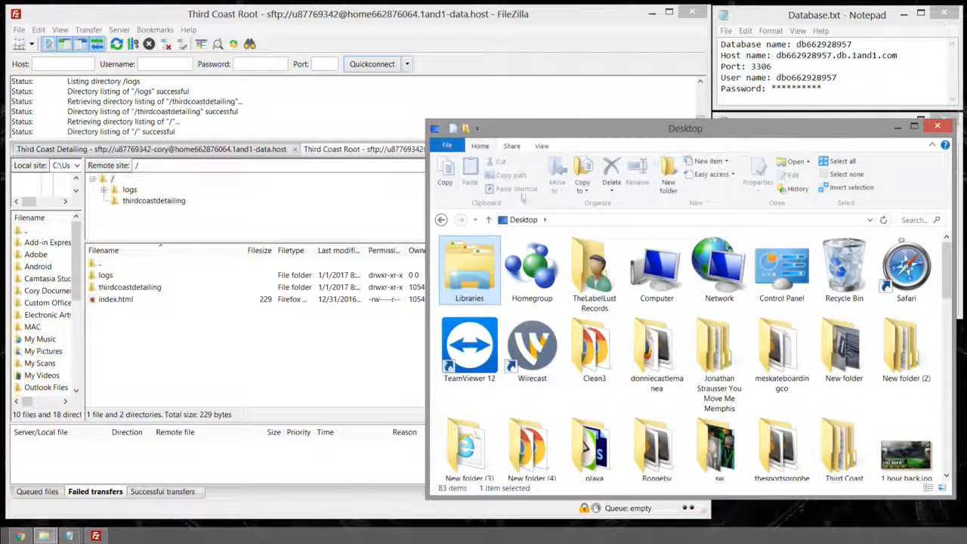
{"action": "left_click_drag", "start_coordinate": [424, 186], "coordinate": [651, 185]}
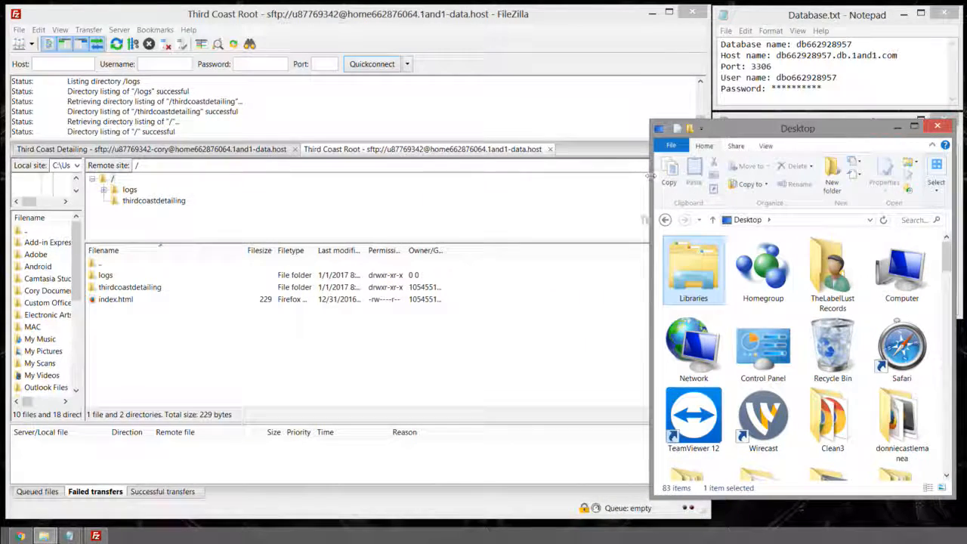
{"action": "left_click_drag", "start_coordinate": [954, 257], "coordinate": [947, 300]}
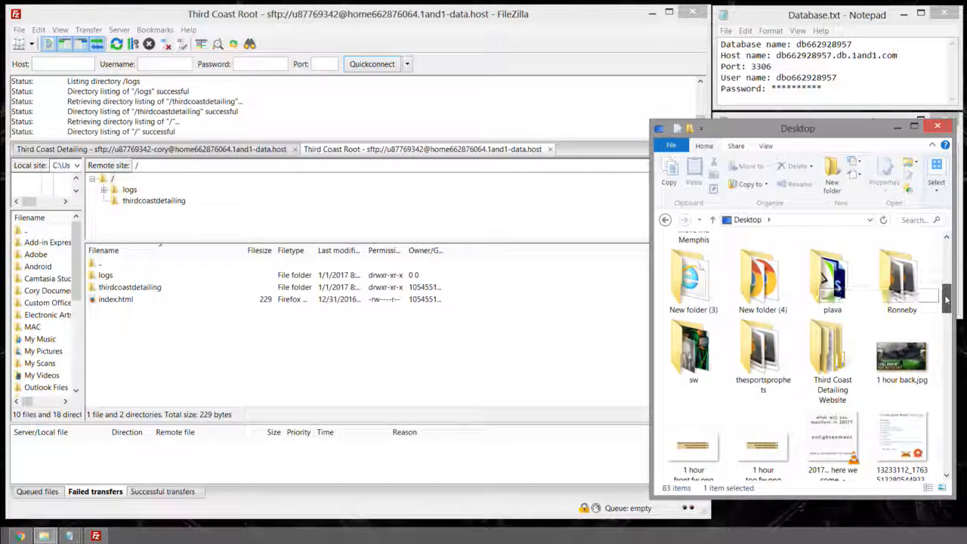
{"action": "left_click", "coordinate": [911, 428]}
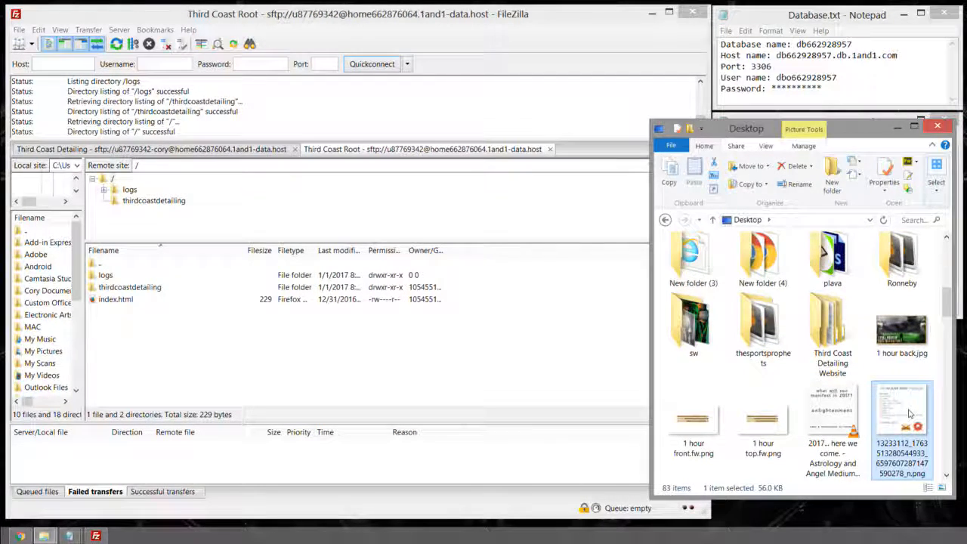
{"action": "left_click_drag", "start_coordinate": [900, 416], "coordinate": [150, 229]}
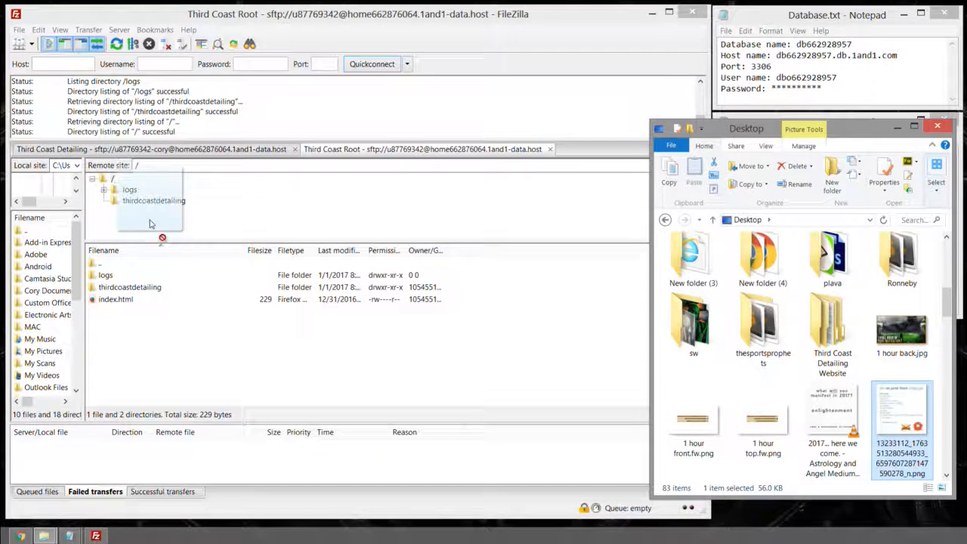
{"action": "left_click_drag", "start_coordinate": [130, 193], "coordinate": [176, 344]}
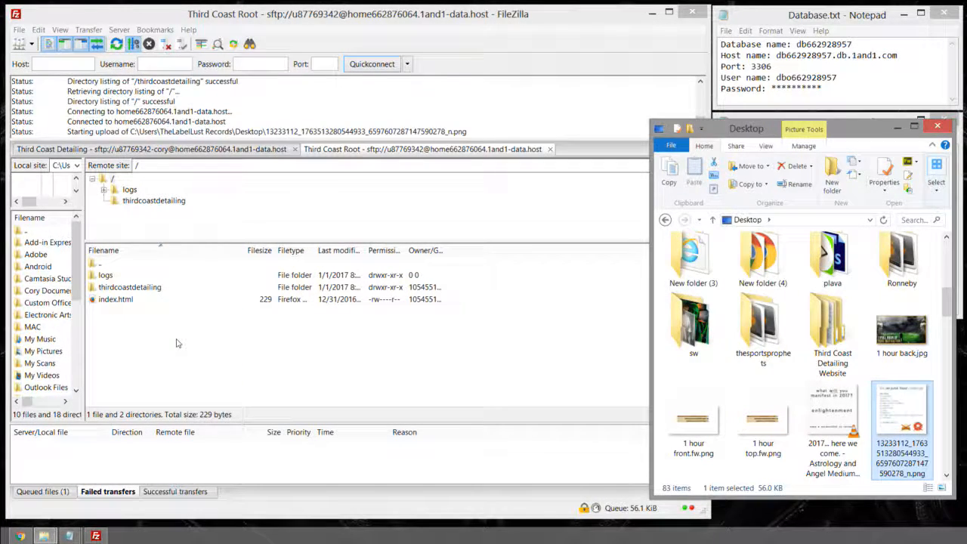
Step: Confirm the PNG upload succeeded, then move it into the thirdcoastdetailing folder
{"action": "left_click", "coordinate": [51, 492]}
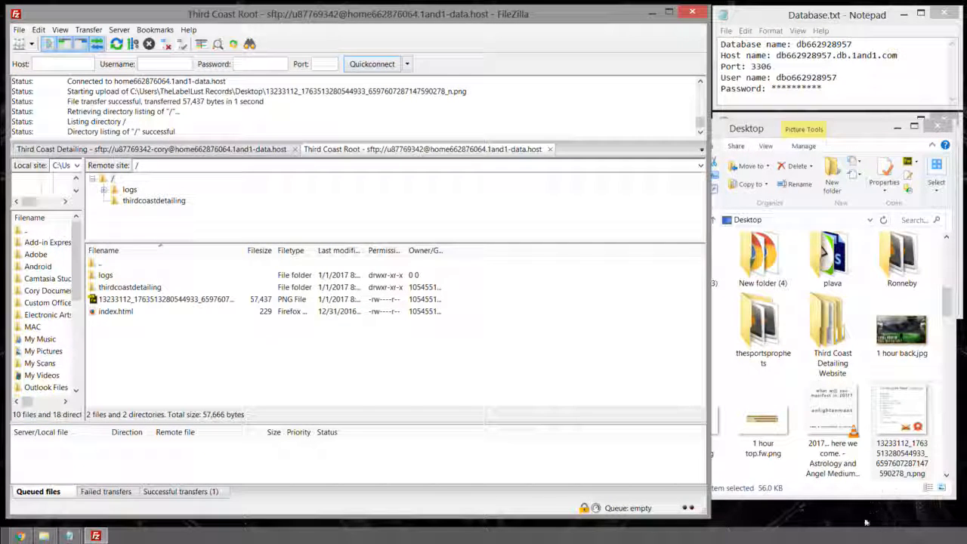
{"action": "left_click", "coordinate": [181, 493]}
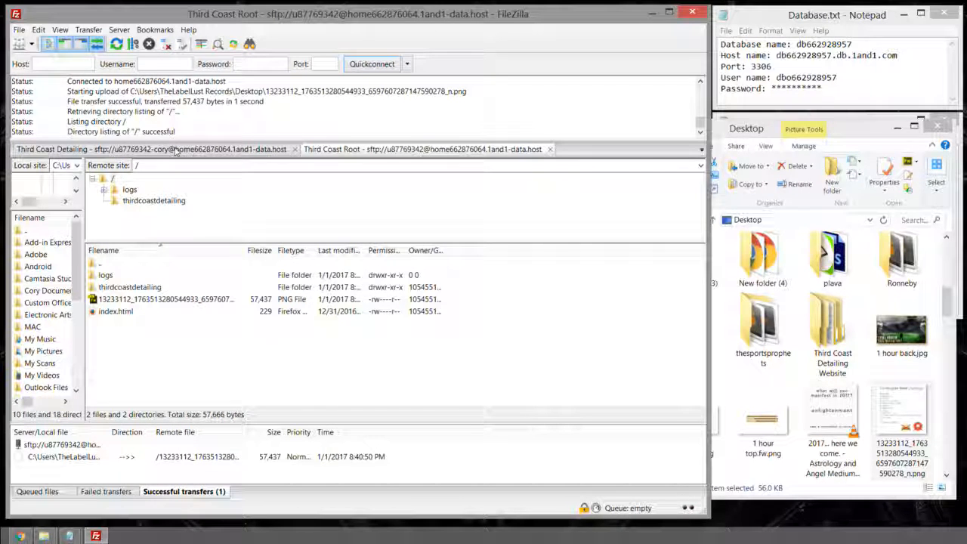
{"action": "left_click", "coordinate": [175, 150]}
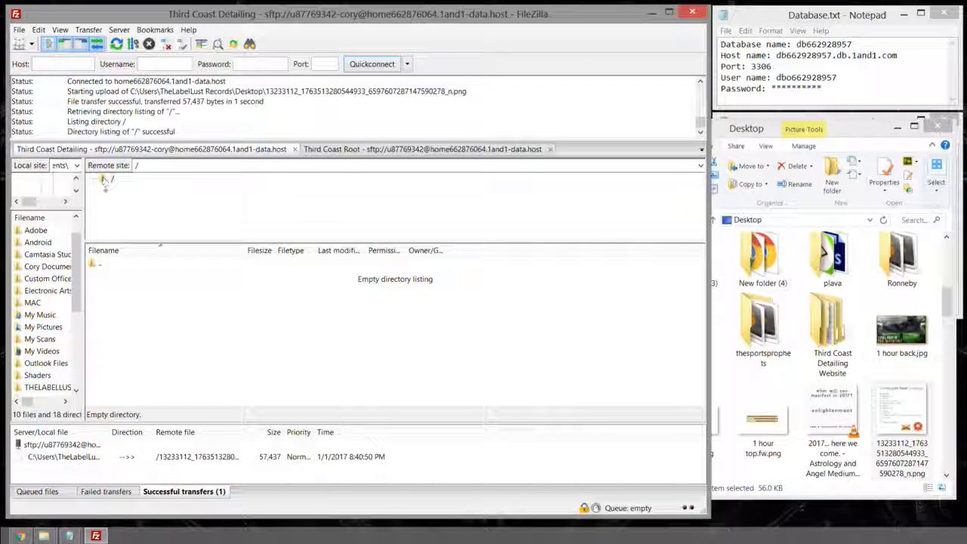
{"action": "left_click", "coordinate": [348, 150]}
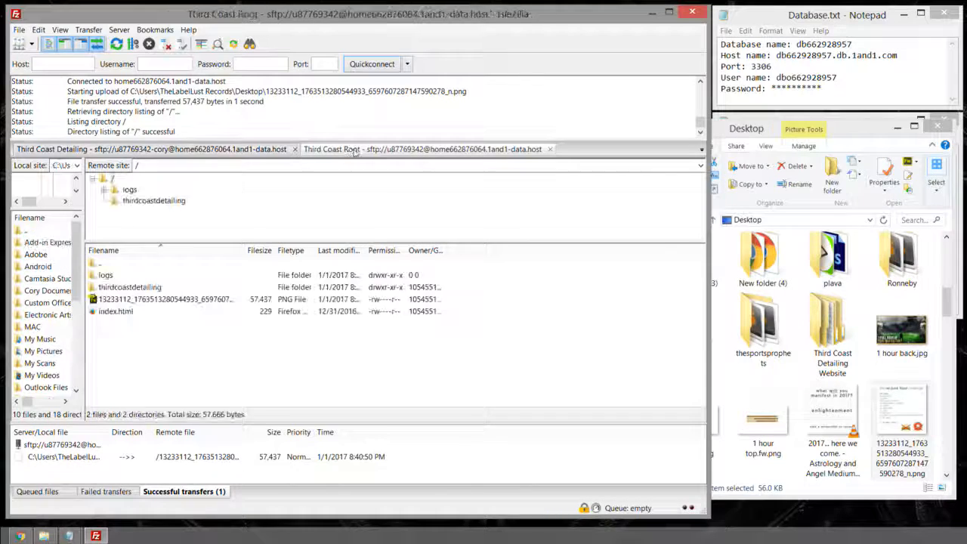
{"action": "mouse_move", "coordinate": [117, 300]}
{"action": "left_mouse_down"}
{"action": "mouse_move", "coordinate": [160, 301]}
{"action": "mouse_move", "coordinate": [125, 293]}
{"action": "left_mouse_up"}
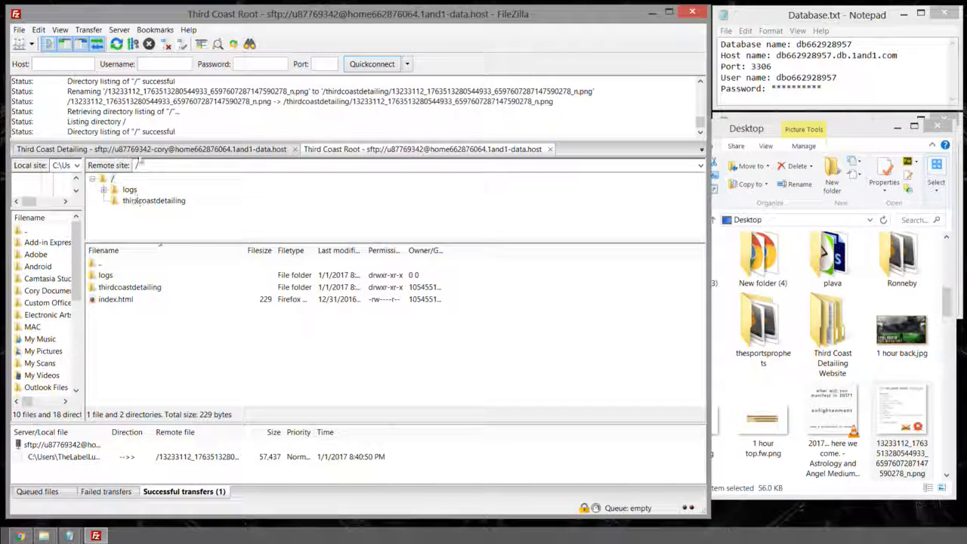
Step: Refresh the Third Coast Detailing remote root until the 57,437-byte PNG appears
{"action": "left_click", "coordinate": [148, 150]}
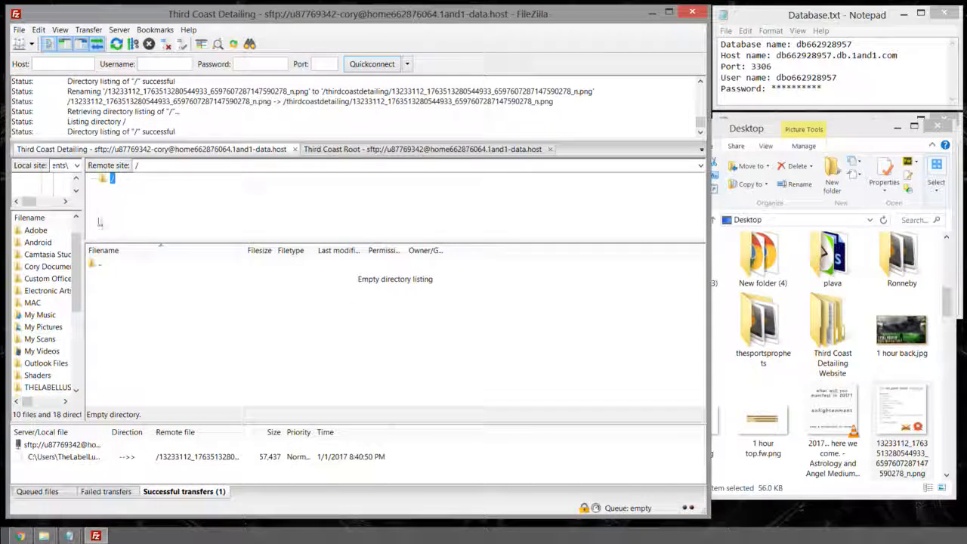
{"action": "double_click", "coordinate": [95, 263]}
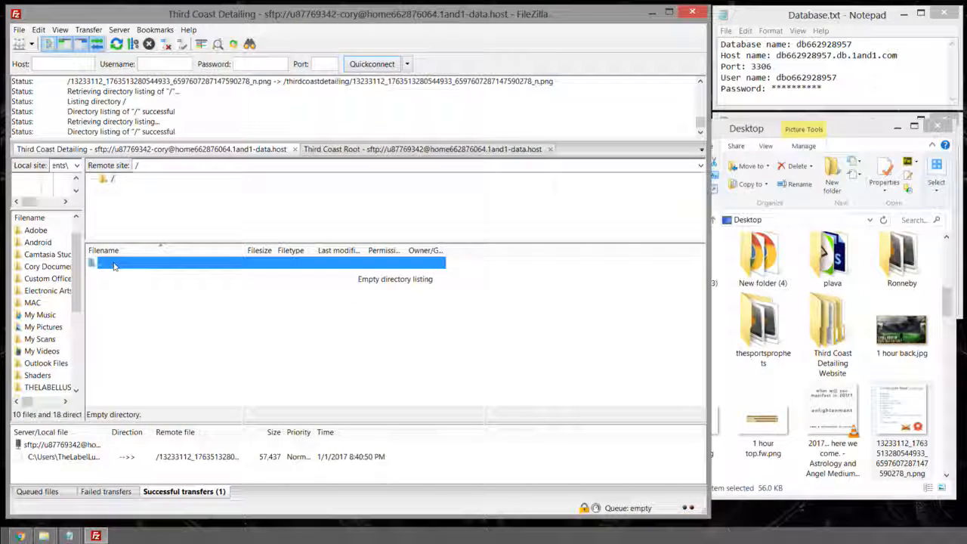
{"action": "left_click", "coordinate": [107, 180]}
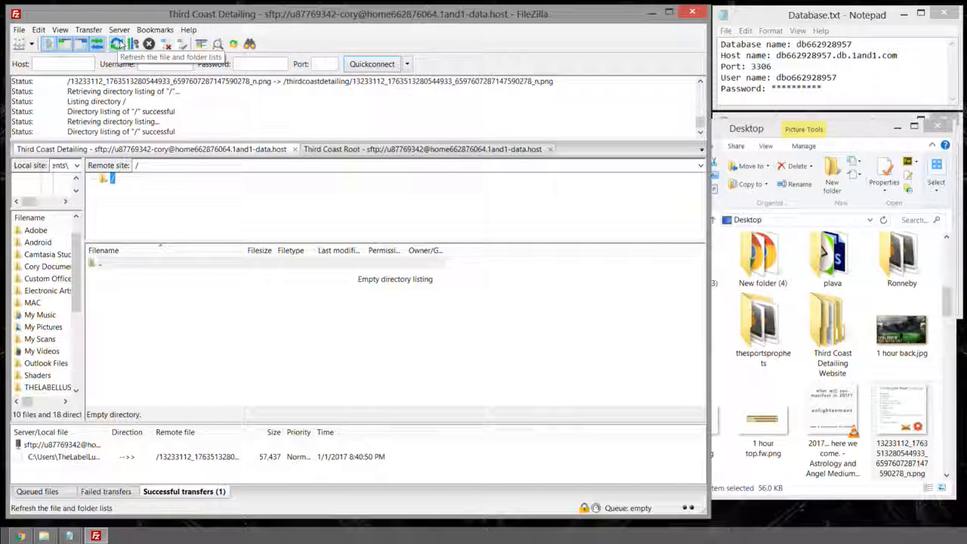
{"action": "left_click", "coordinate": [118, 45]}
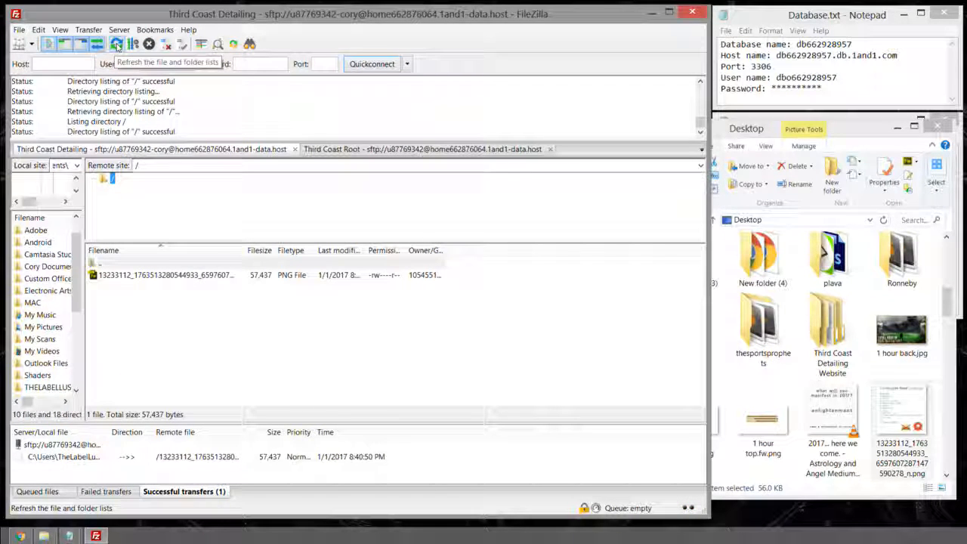
{"action": "left_click", "coordinate": [117, 46]}
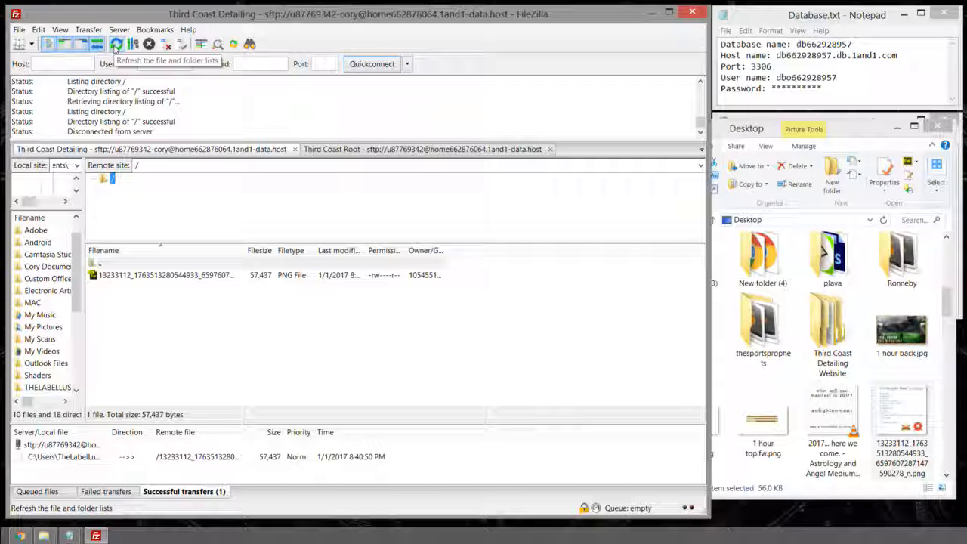
{"action": "left_click_drag", "start_coordinate": [133, 275], "coordinate": [476, 292]}
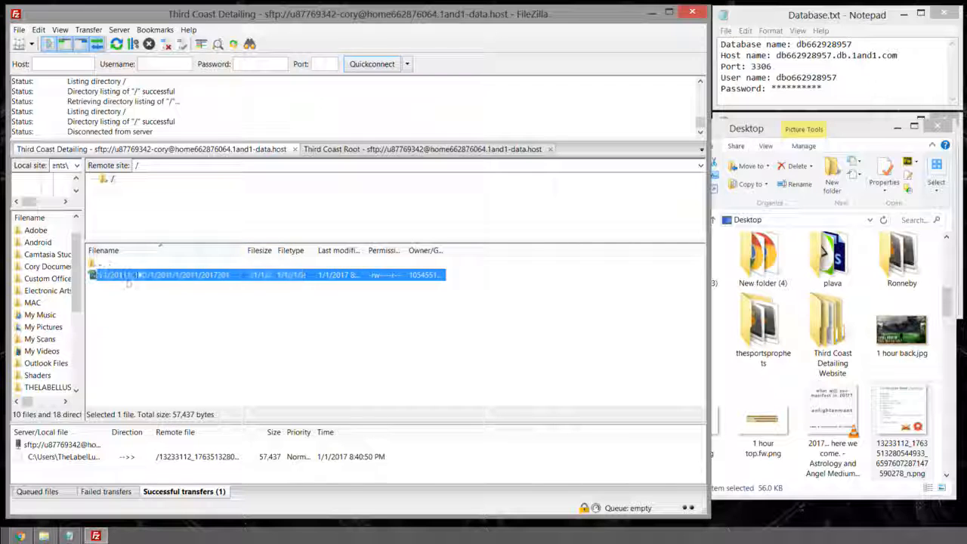
Step: Delete the PNG from Third Coast Root's thirdcoastdetailing folder on the server
{"action": "left_click", "coordinate": [340, 149]}
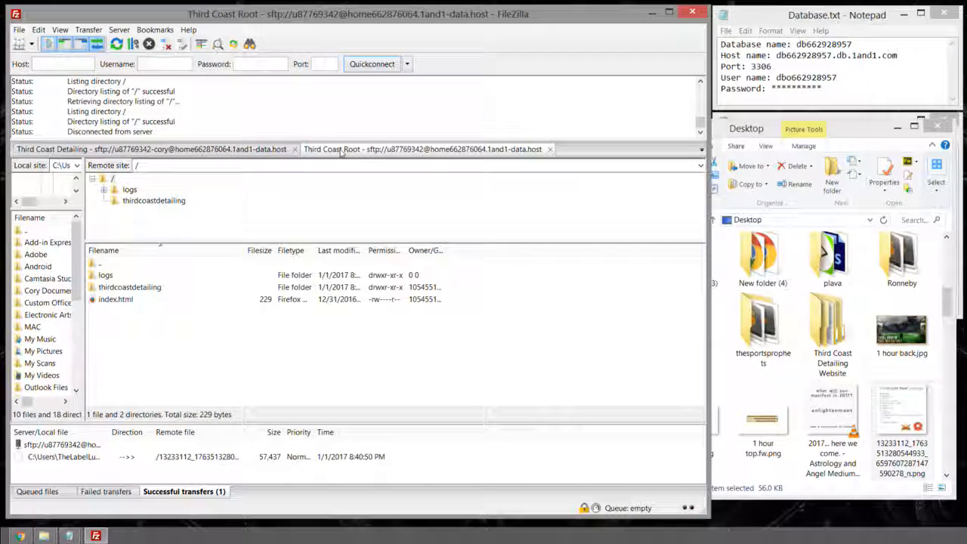
{"action": "double_click", "coordinate": [118, 291]}
{"action": "left_click", "coordinate": [125, 276]}
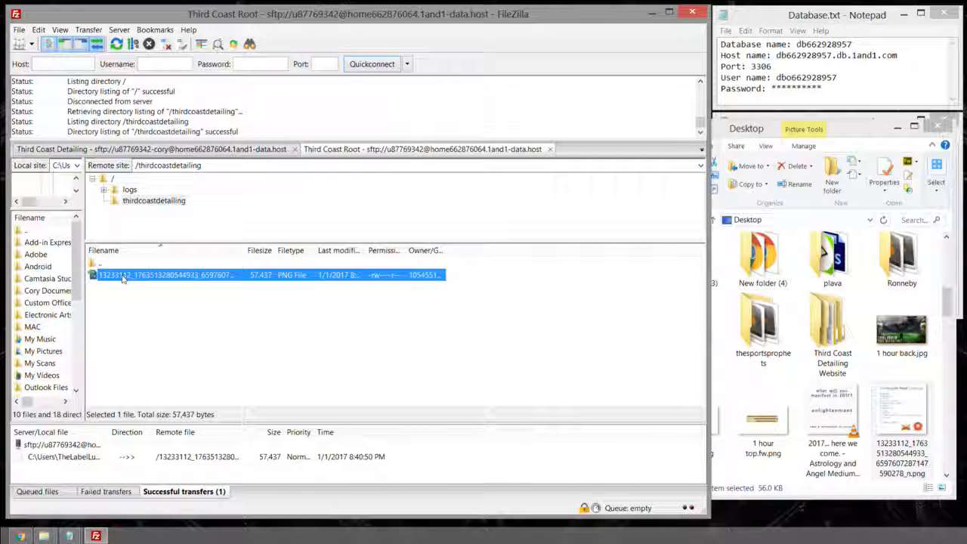
{"action": "key", "text": "Delete"}
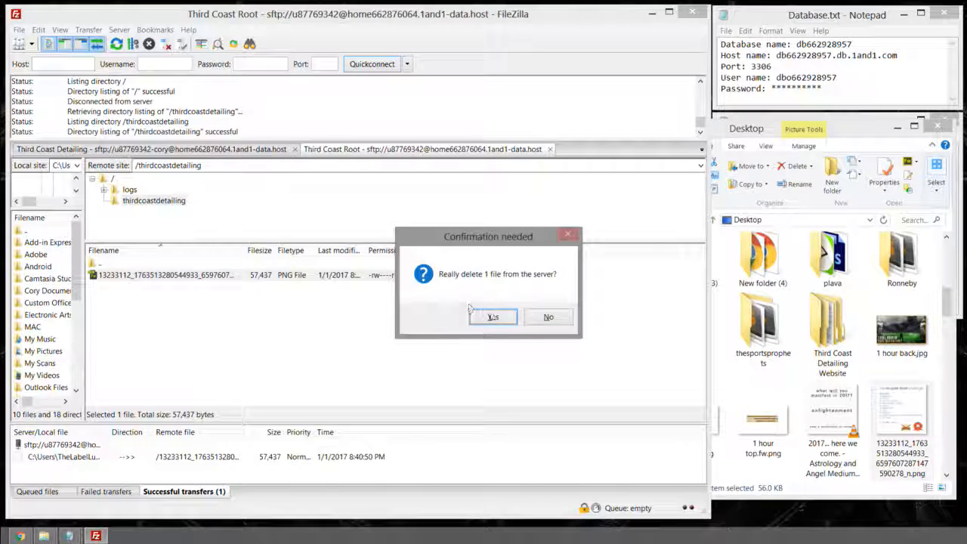
{"action": "left_click", "coordinate": [492, 316]}
{"action": "double_click", "coordinate": [113, 263]}
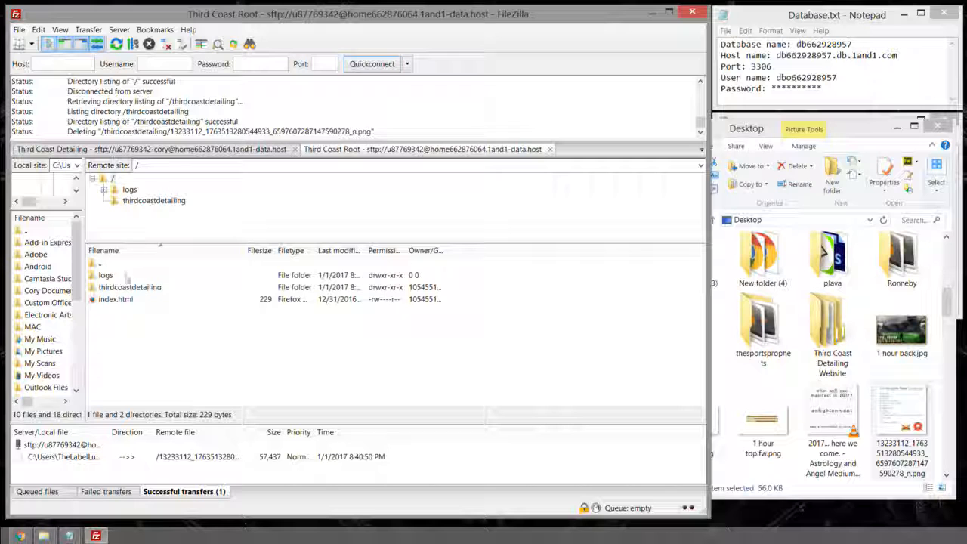
Step: Refresh Third Coast Detailing to confirm the PNG is gone, then close Explorer and FileZilla
{"action": "left_click", "coordinate": [176, 152]}
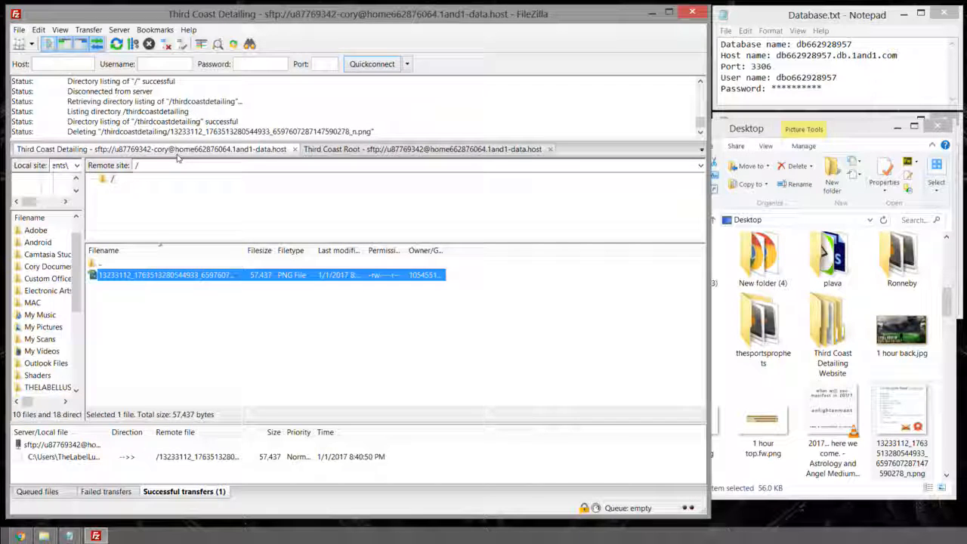
{"action": "left_click", "coordinate": [141, 262]}
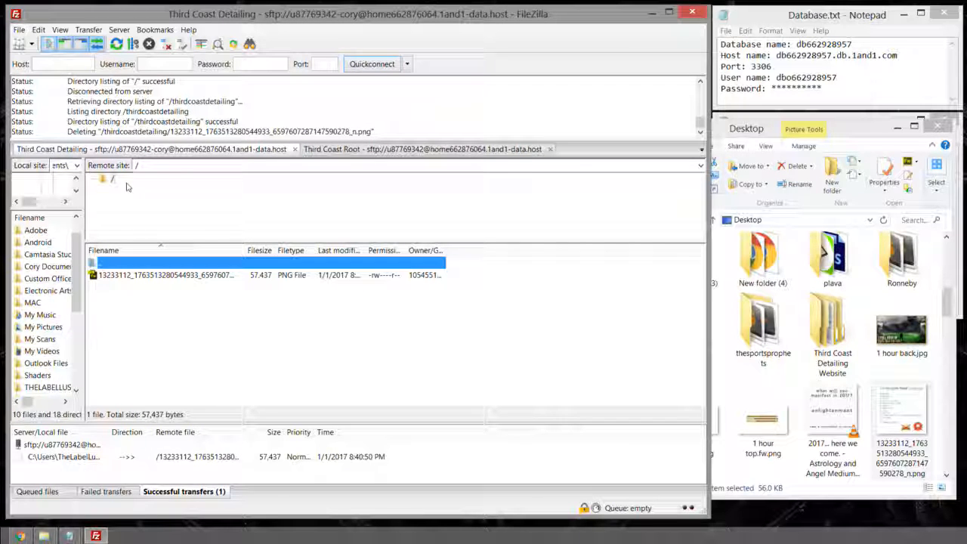
{"action": "left_click", "coordinate": [117, 44]}
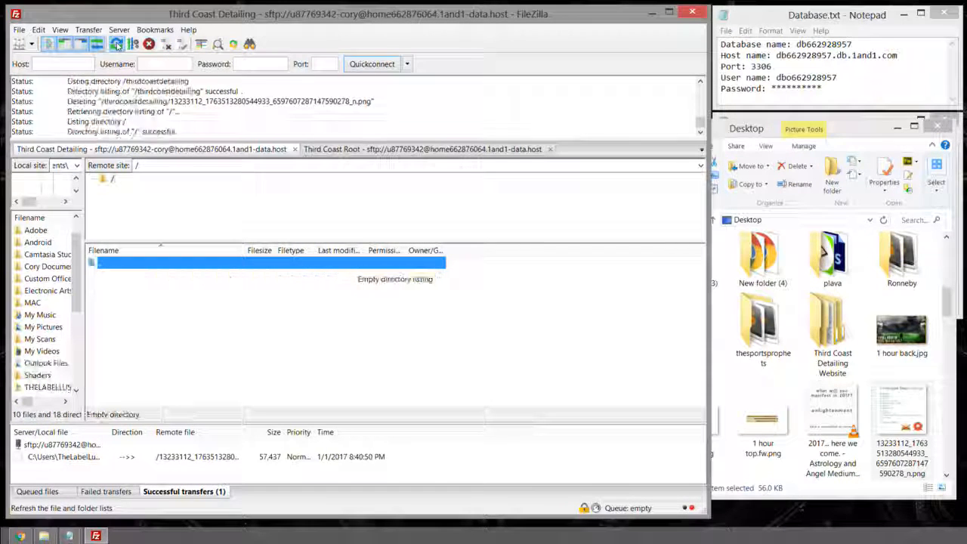
{"action": "left_click", "coordinate": [133, 279]}
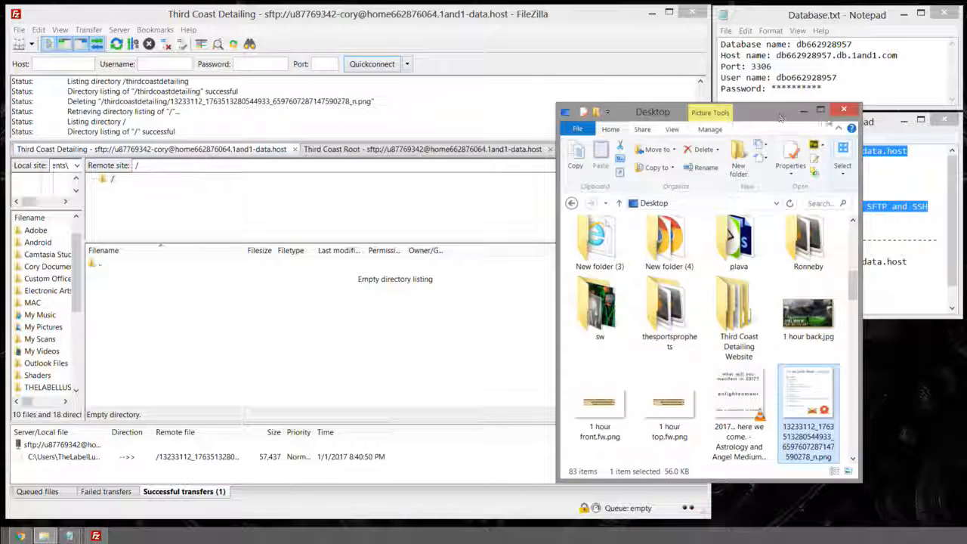
{"action": "left_click", "coordinate": [830, 108]}
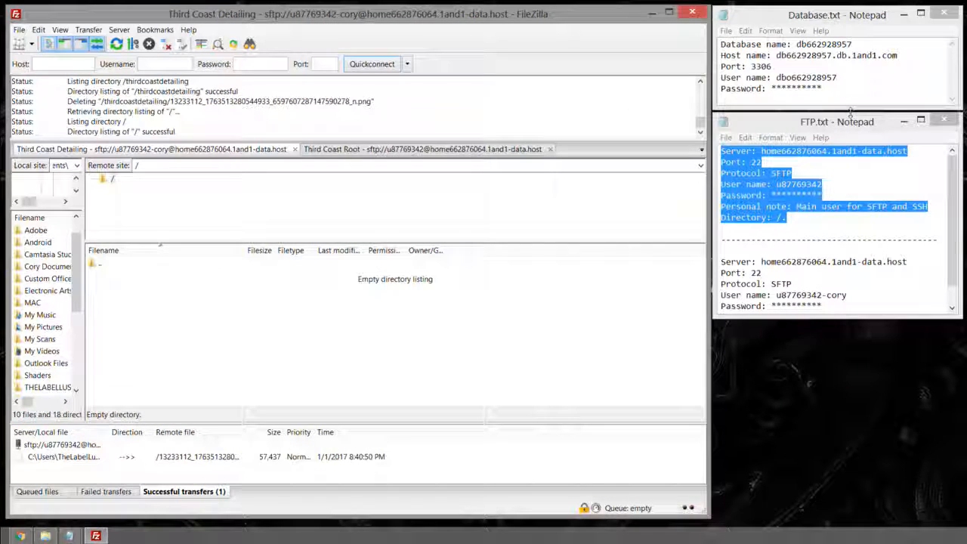
{"action": "left_click", "coordinate": [691, 14]}
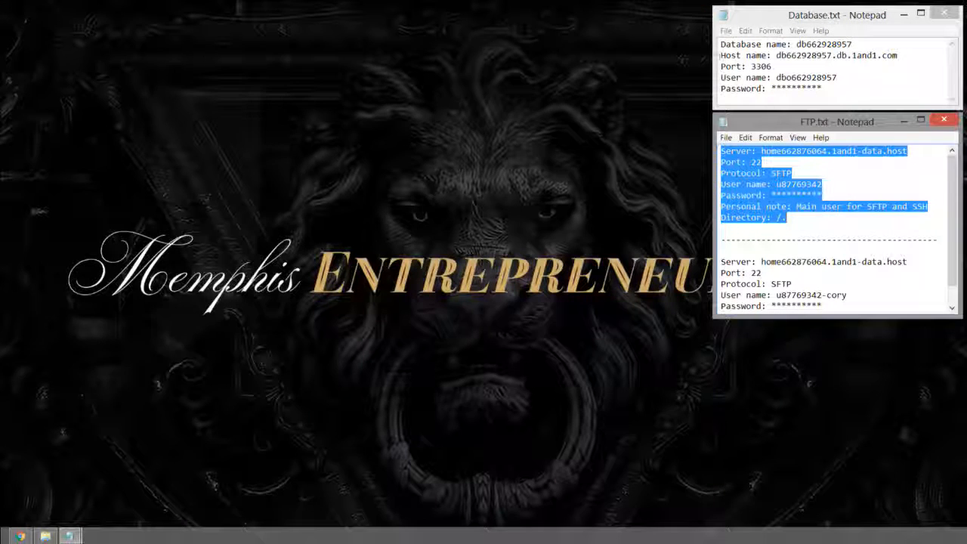